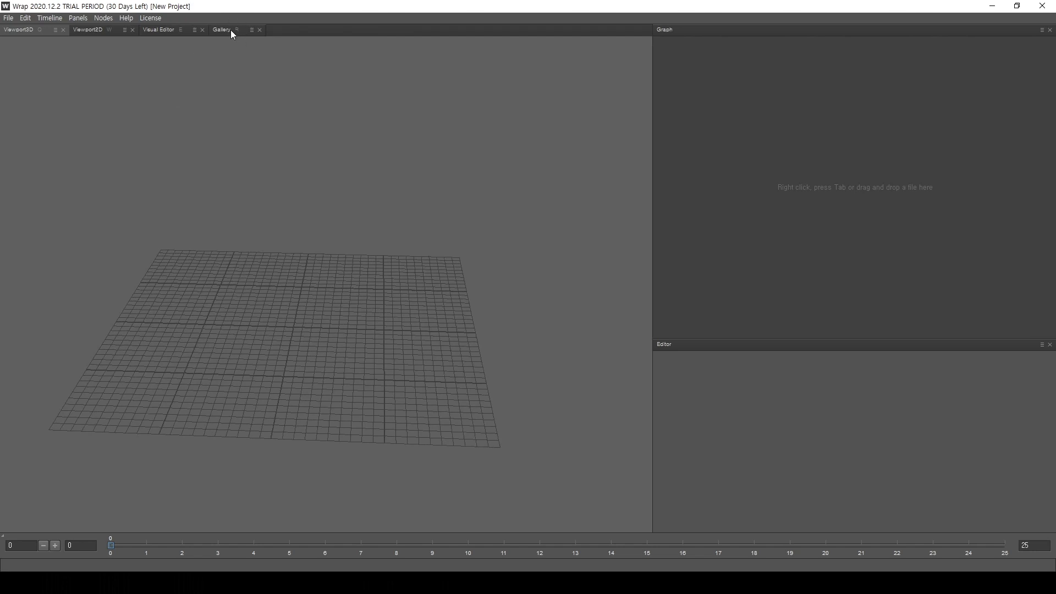
Step: Open the Wrapping sample project from the gallery and show the ScanTexture node's file path
left_click(222, 30)
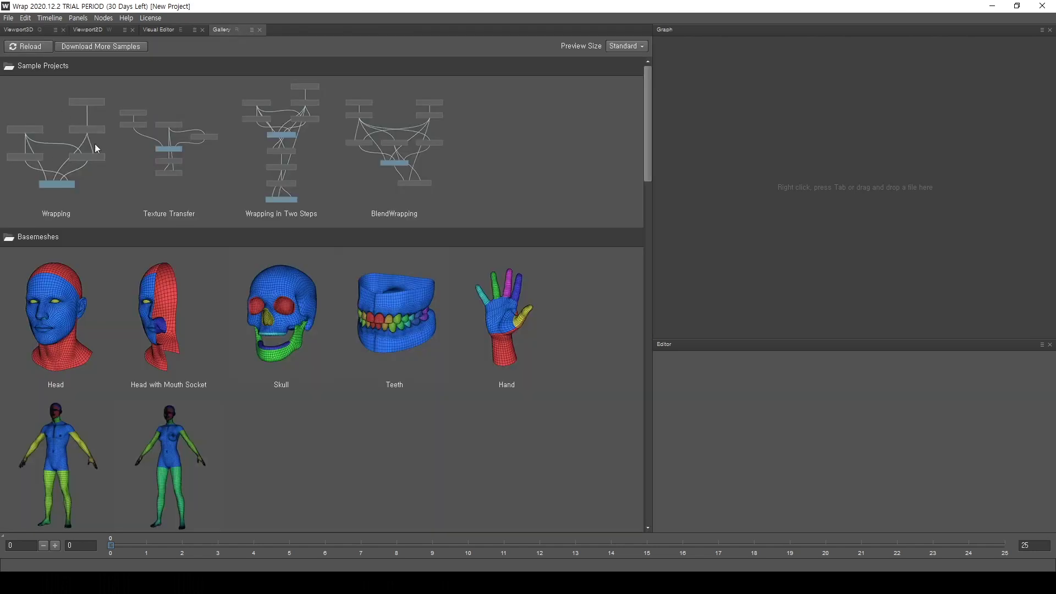
double_click(58, 144)
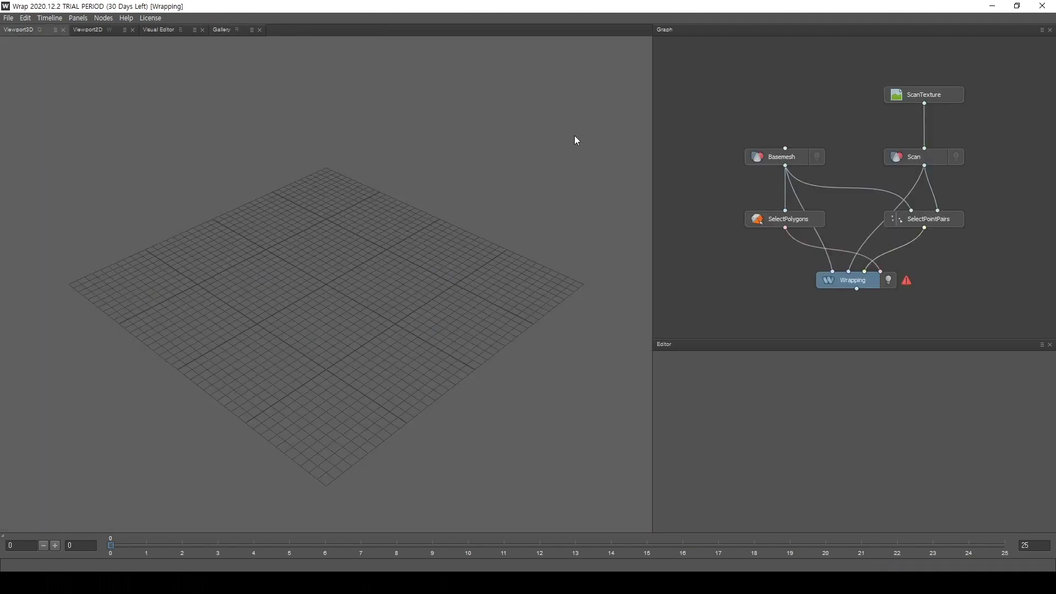
left_click(933, 98)
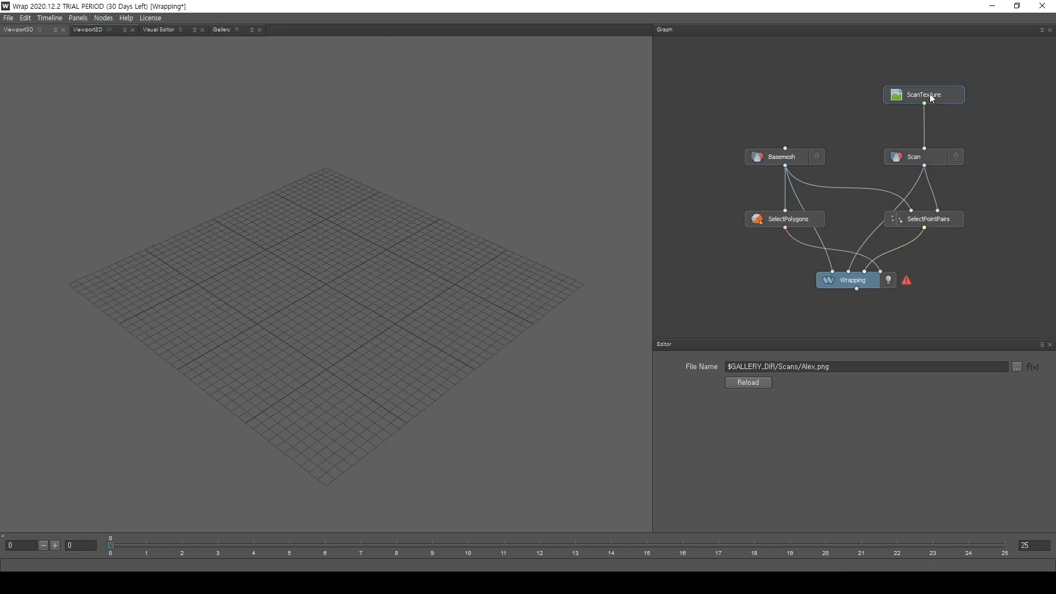
left_click_drag(834, 368, 635, 369)
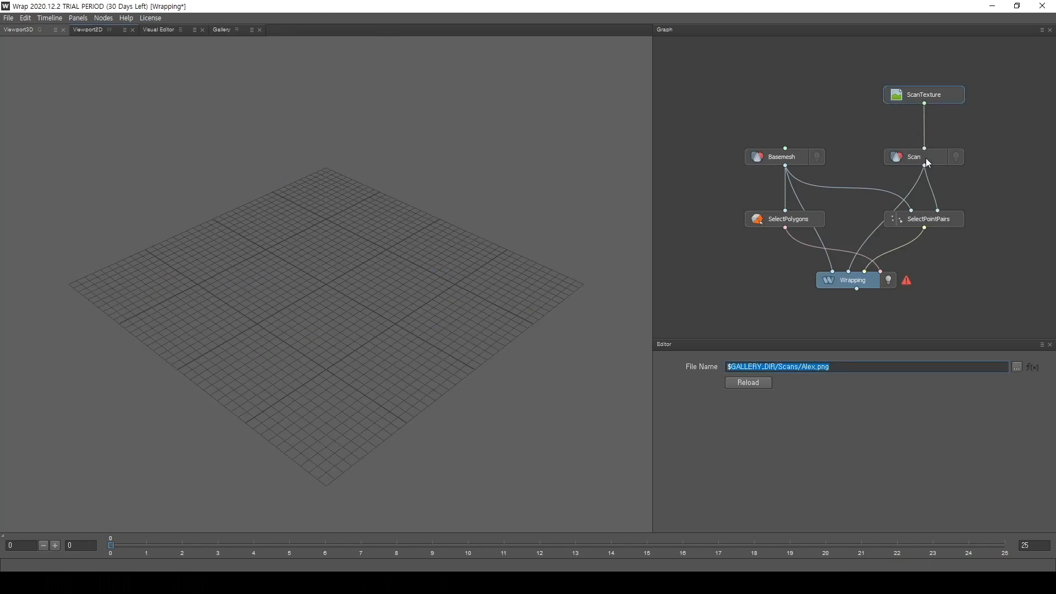
Step: Display the Scan node's geometry in the 3D view and inspect the textured head up close
left_click(926, 158)
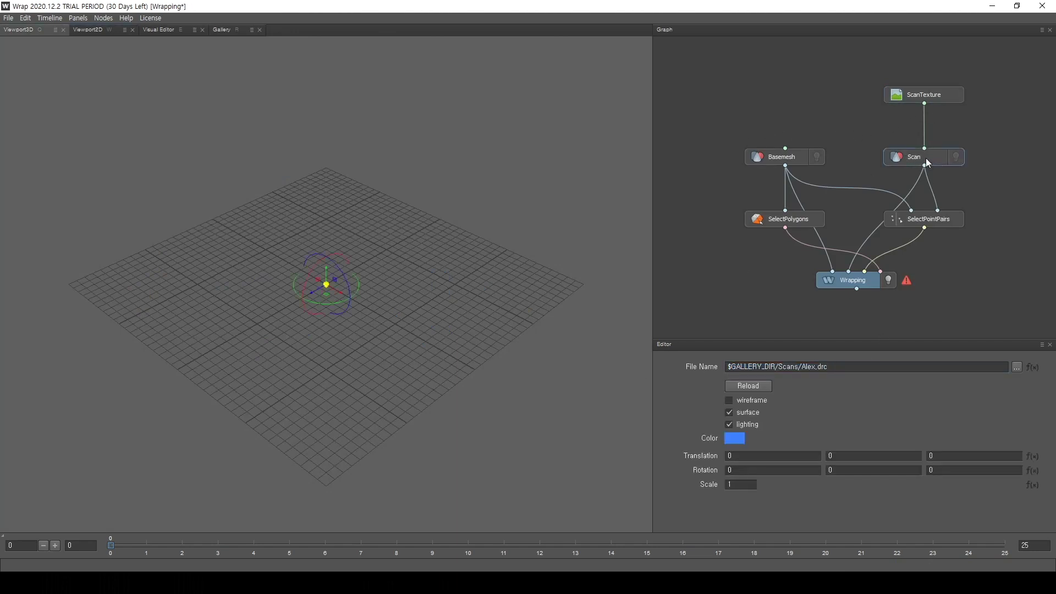
left_click(957, 157)
left_click_drag(388, 297, 442, 329, "alt")
right_click_drag(441, 329, 477, 295, "alt")
middle_click_drag(477, 294, 427, 334, "alt")
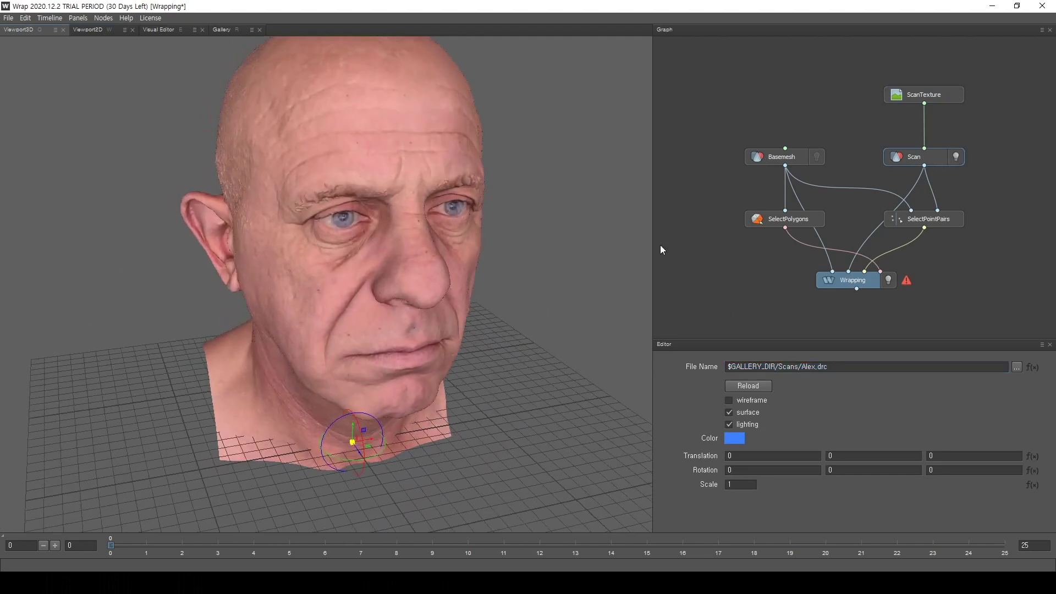
Step: Hide the scan, display the Basemesh geometry instead and check which file the Basemesh node loads
left_click(957, 157)
left_click(792, 161)
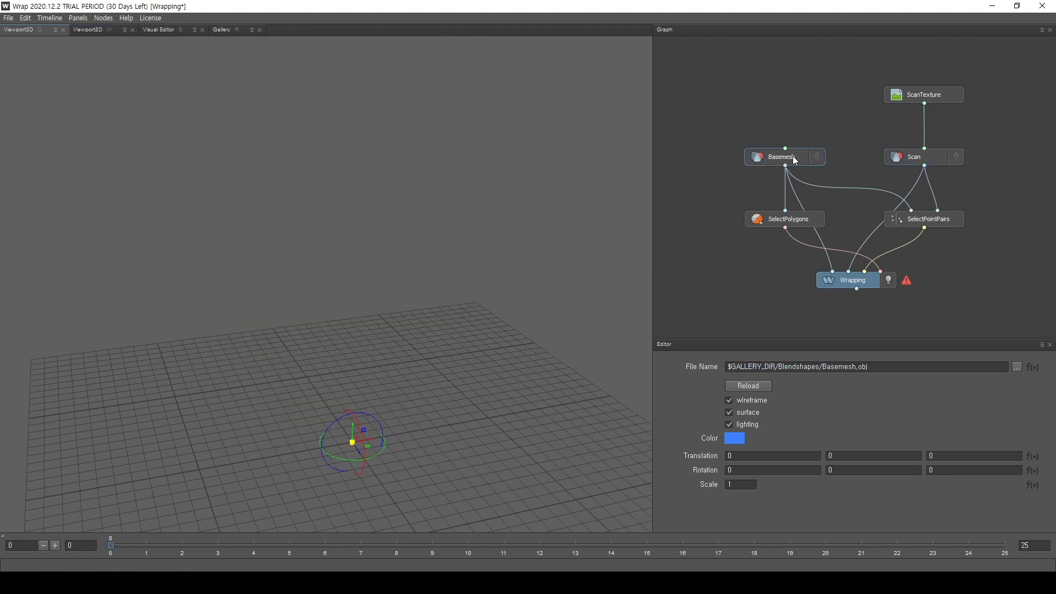
left_click(819, 157)
left_click(878, 367)
key("ctrl+a")
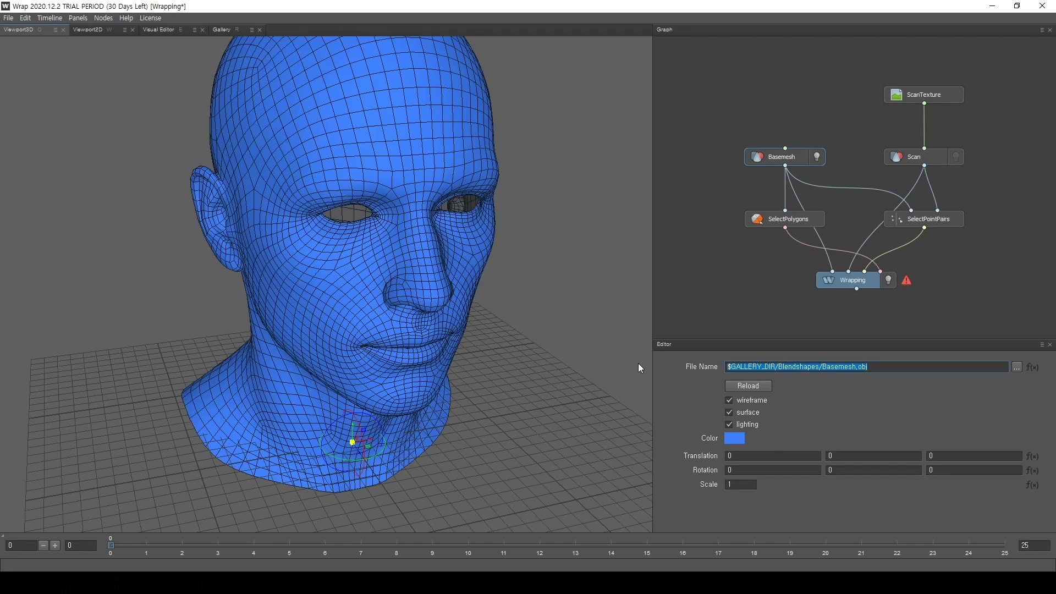
Step: Review the SelectPolygons and SelectPointPairs node settings, compare the scan with the basemesh, and hide the basemesh
left_click(794, 214)
mouse_move(403, 346)
left_mouse_down()
mouse_move(415, 297)
mouse_move(253, 330)
mouse_move(407, 330)
left_mouse_up()
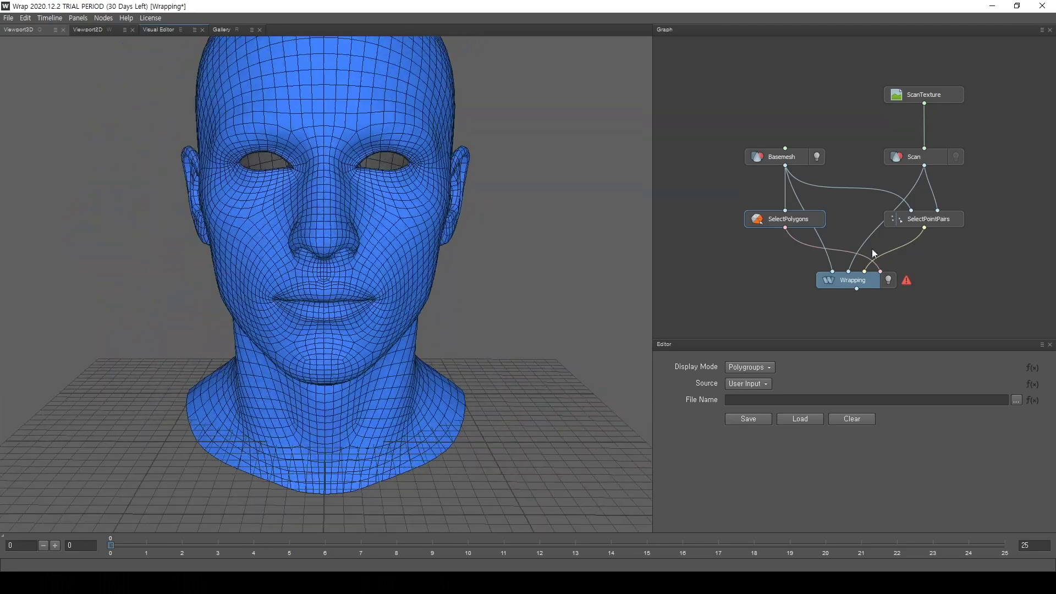
left_click(926, 220)
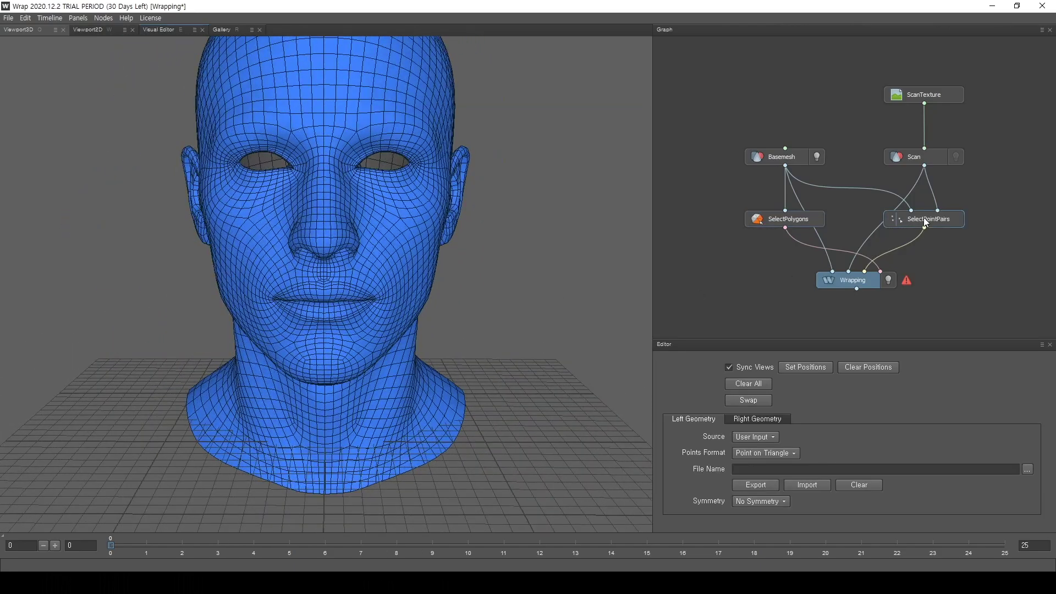
left_click(958, 158)
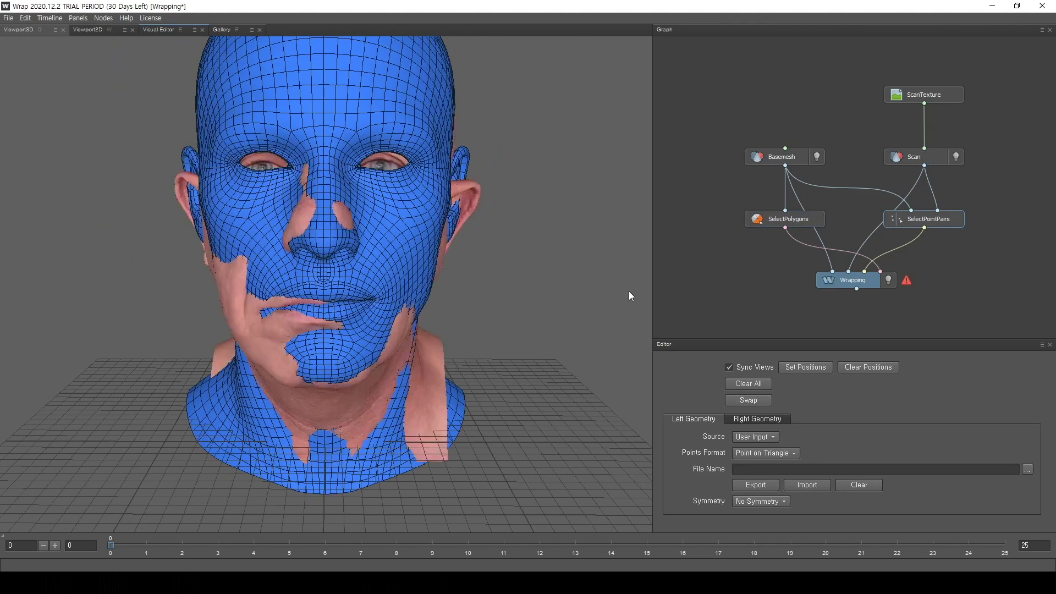
left_click_drag(418, 308, 525, 320)
left_click(821, 158)
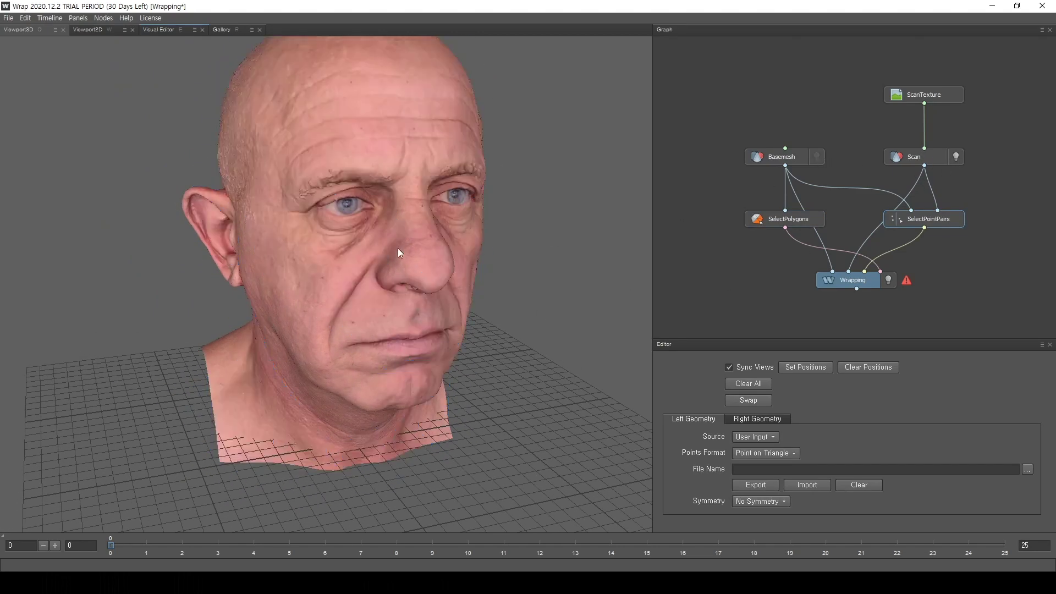
Step: Examine the scan's mesh density close up with its wireframe shown, and switch the wireframe off again
scroll(401, 253, "up", 3)
left_click(926, 155)
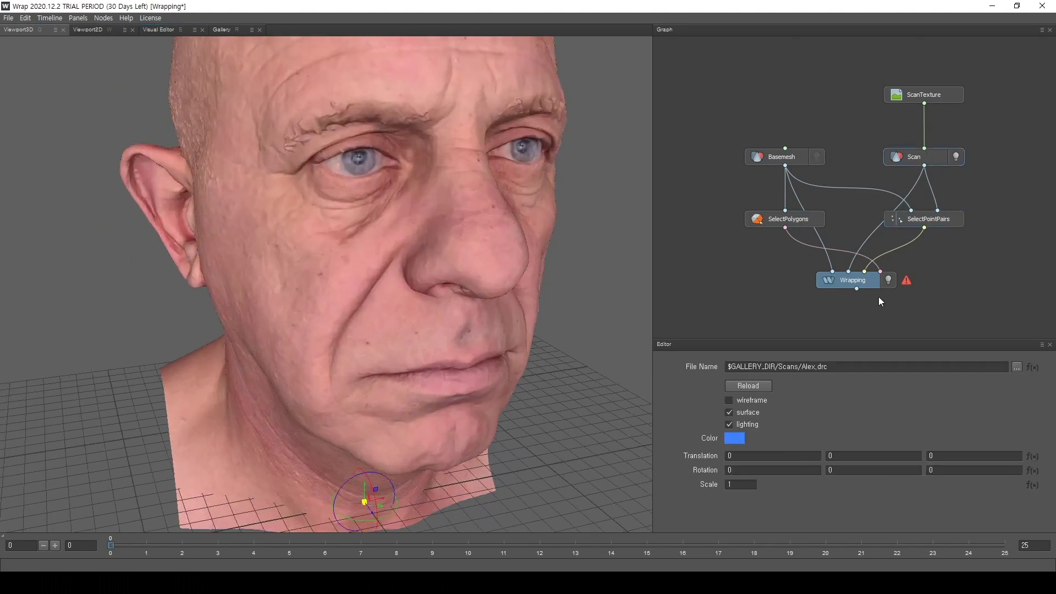
left_click(737, 401)
scroll(495, 349, "up", 5)
scroll(475, 271, "up", 3)
left_click_drag(539, 320, 299, 332)
scroll(340, 373, "up", 4)
scroll(339, 373, "down", 2)
left_click_drag(349, 389, 156, 253)
left_click_drag(278, 309, 326, 377)
scroll(326, 376, "down", 5)
left_click(729, 400)
scroll(445, 348, "up", 5)
scroll(445, 347, "down", 5)
left_click_drag(391, 306, 377, 358)
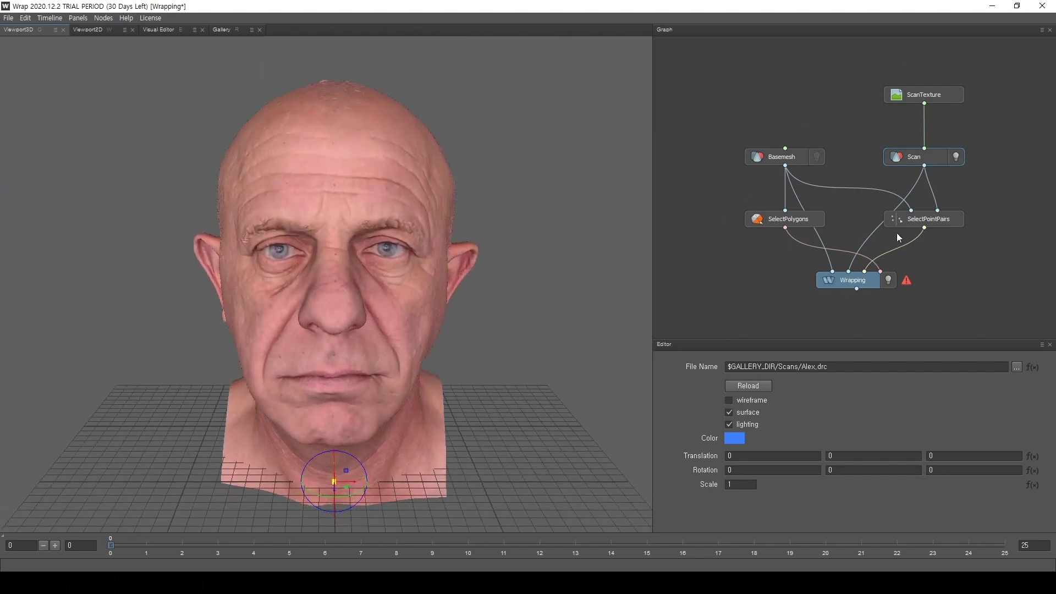
Step: Open the node creation list in the empty graph area beside the Basemesh node
scroll(770, 226, "down", 3)
middle_click_drag(765, 223, 845, 234)
left_click(776, 177)
right_click(773, 174)
type("s")
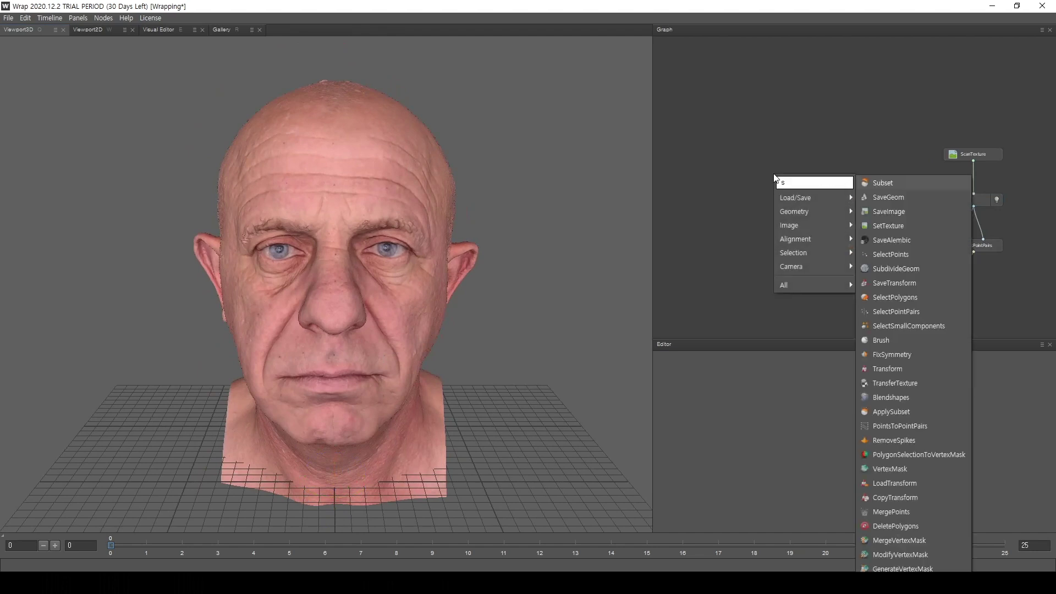
type("can")
key("BackSpace")
key("BackSpace")
key("BackSpace")
key("BackSpace")
type("Scan")
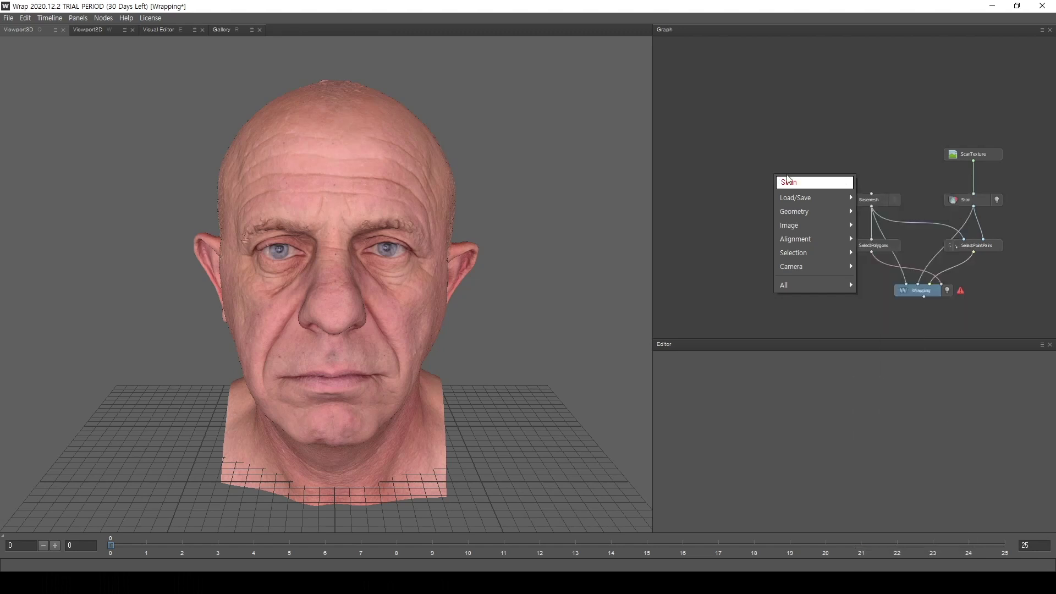
Step: Add a LoadImage node to the graph from the load and save node types
mouse_move(814, 226)
mouse_move(822, 197)
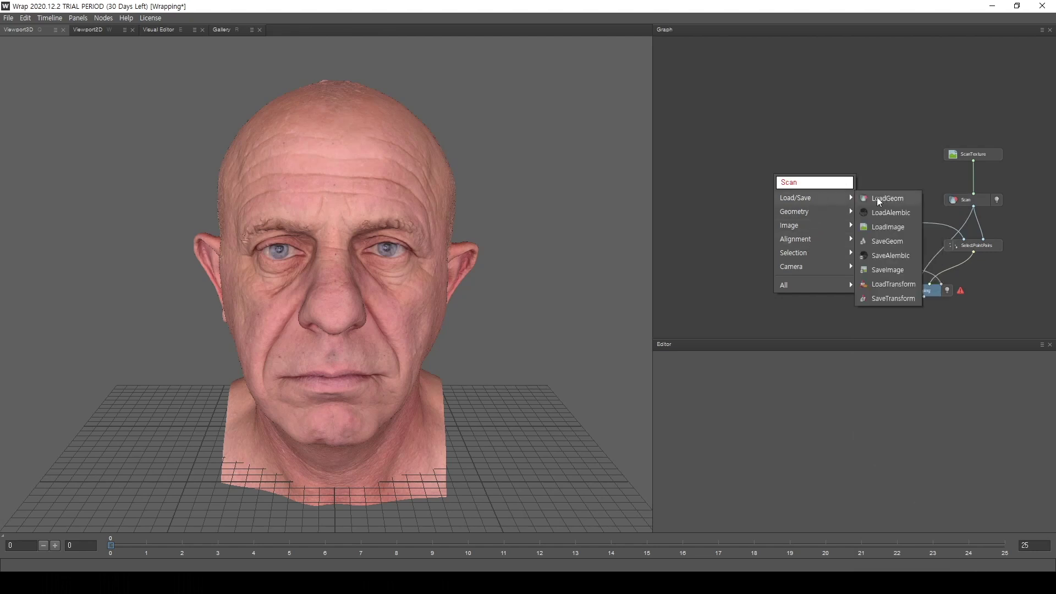
left_click(902, 231)
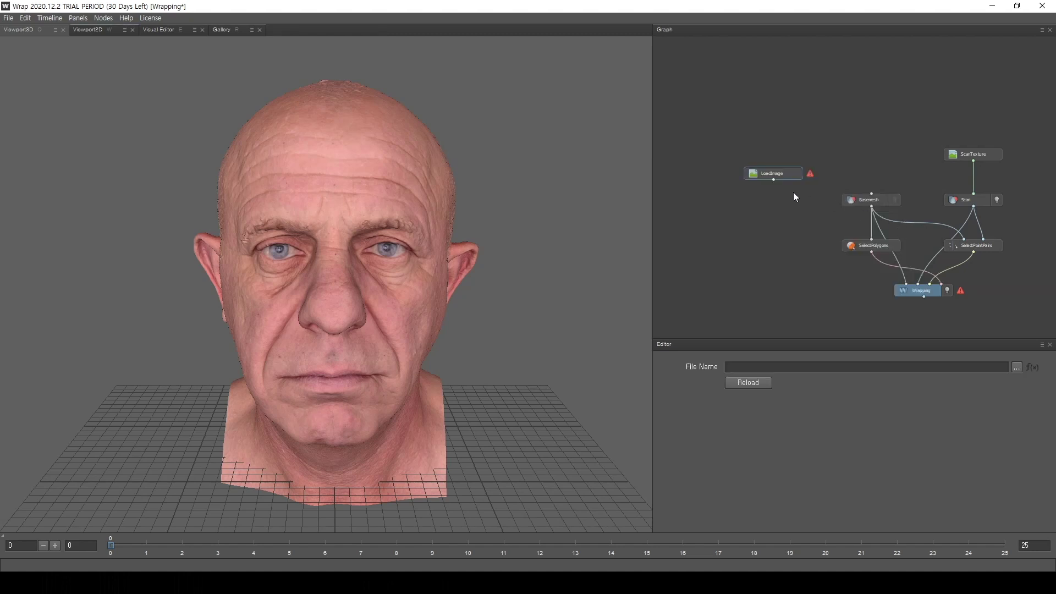
Step: Copy ScanTexture's path $GALLERY_DIR/Scans/Alex.png into the LoadImage node, reload it, and reposition the node slightly
left_click(970, 155)
left_click_drag(841, 369, 727, 367)
key("ctrl+c")
key("BackSpace")
key("ctrl+v")
left_click(751, 383)
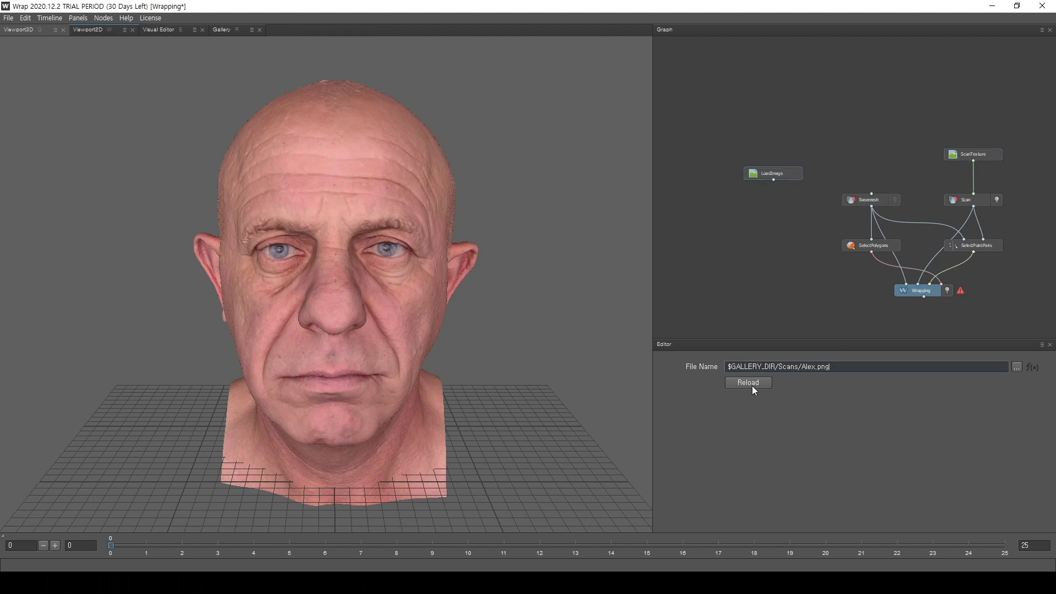
left_click_drag(770, 172, 787, 154)
scroll(787, 156, "up", 3)
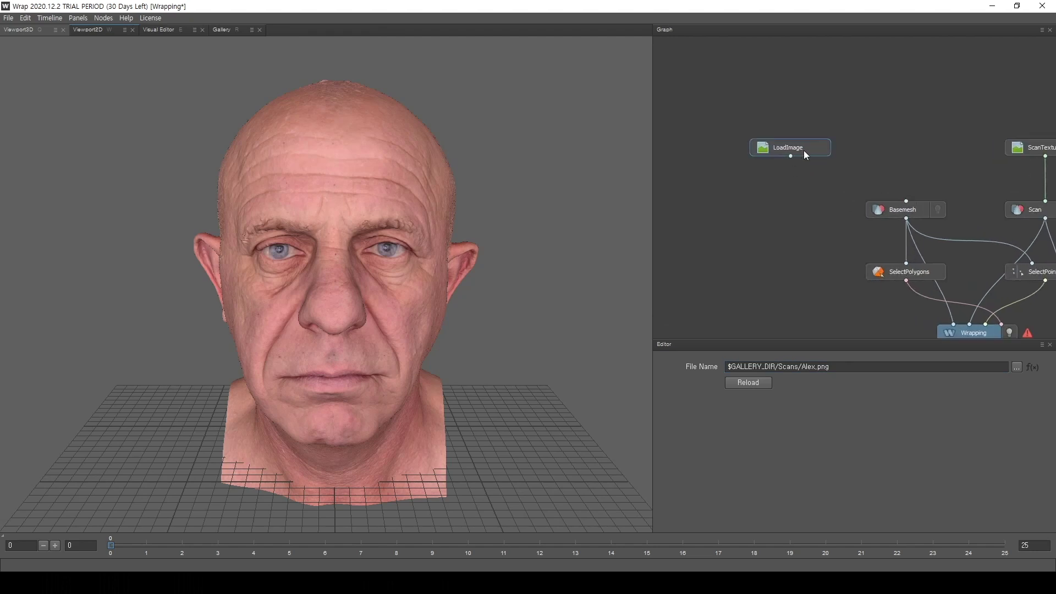
middle_click_drag(804, 150, 753, 174)
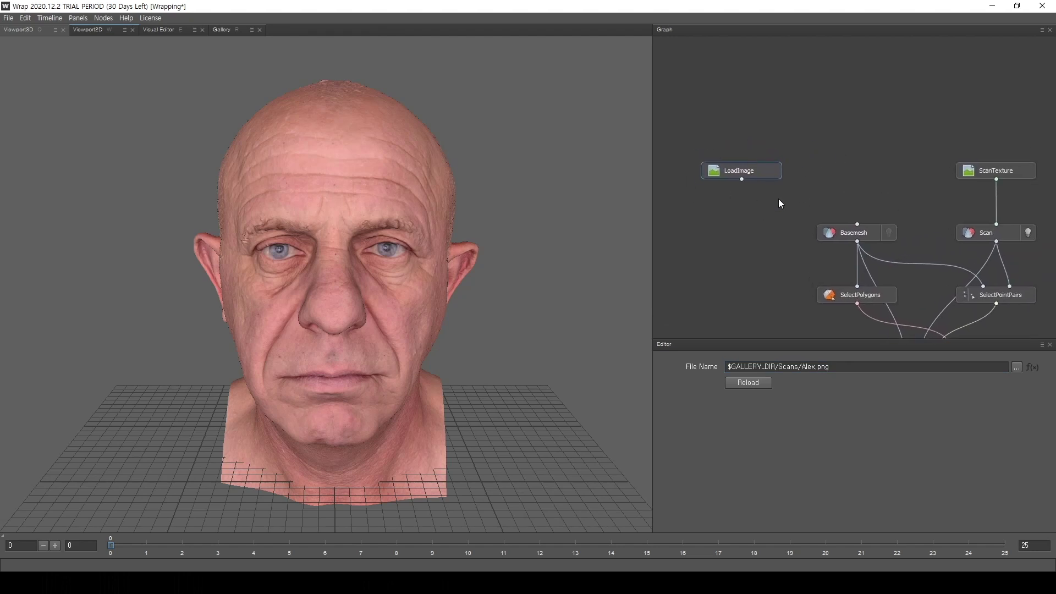
Step: Add a LoadGeom node below LoadImage, load the Scan node's $GALLERY_DIR/Scans/Alex.drc file into it, and turn off its wireframe
left_click(994, 238)
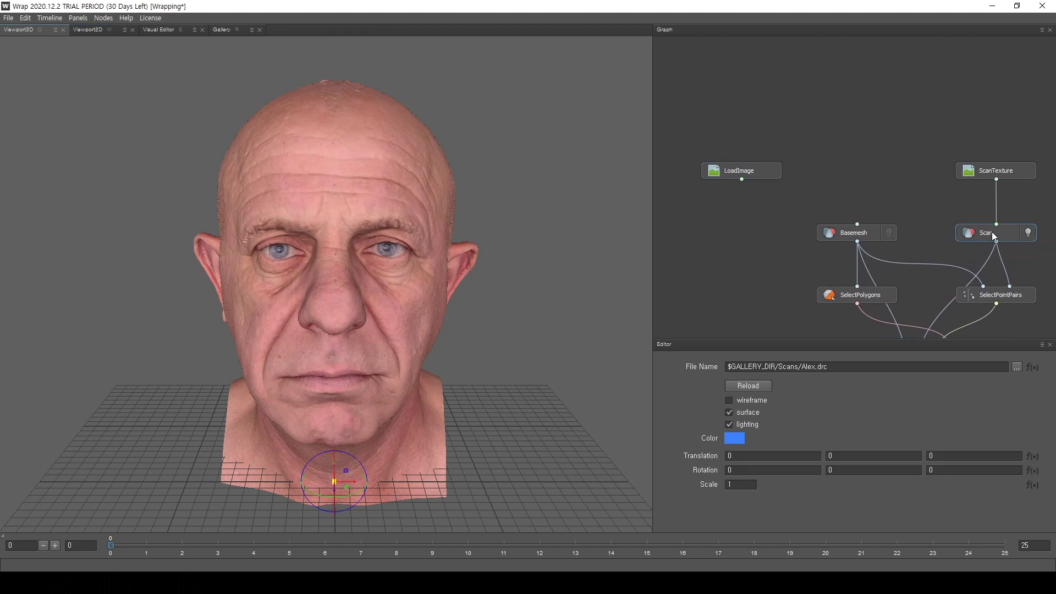
middle_click_drag(692, 229, 736, 234)
right_click(759, 231)
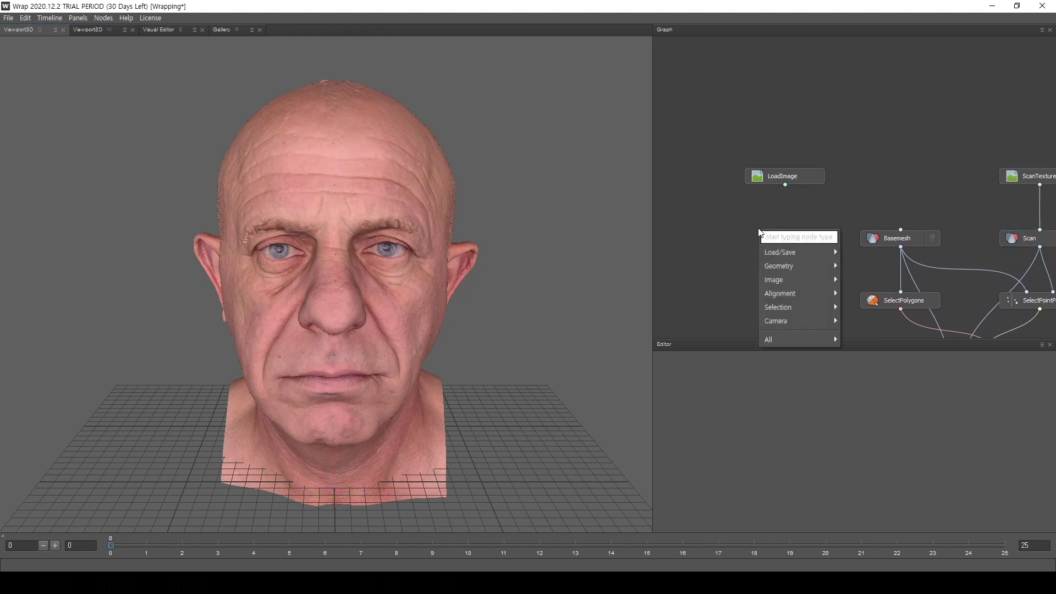
mouse_move(798, 252)
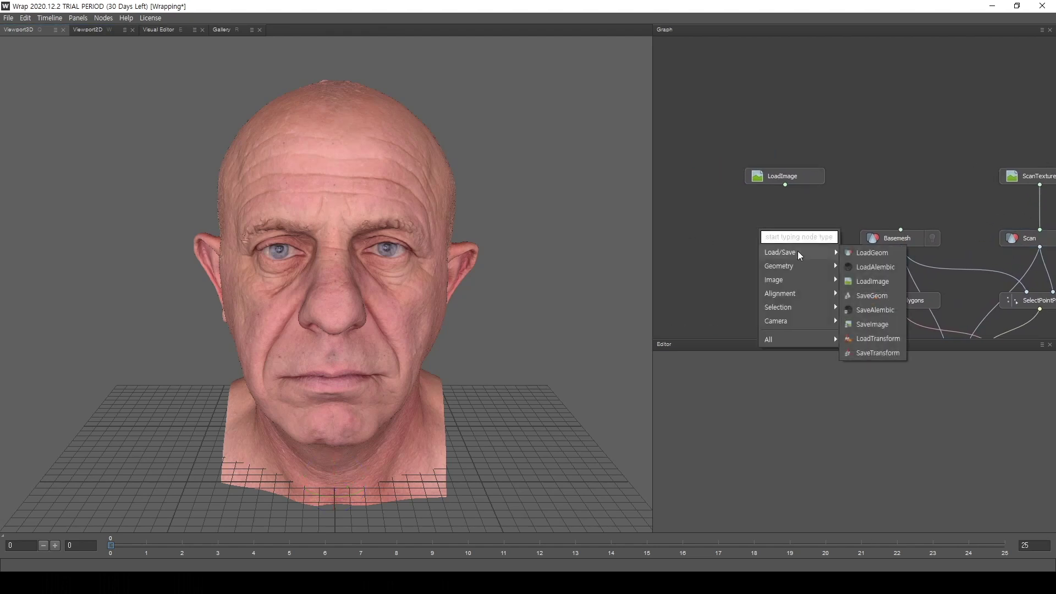
left_click(870, 252)
left_click_drag(770, 230, 796, 226)
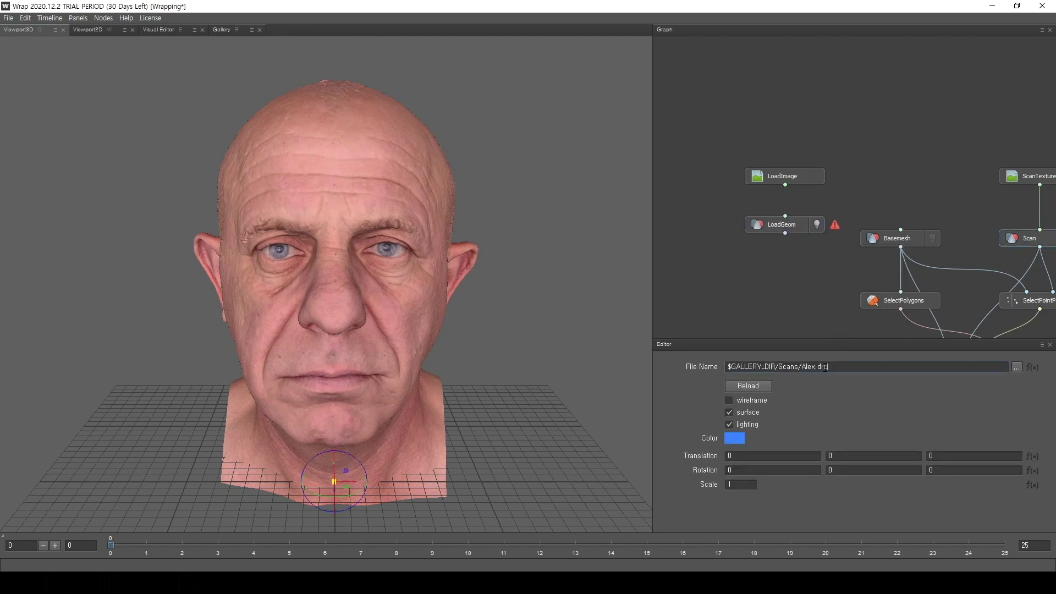
left_click(786, 225)
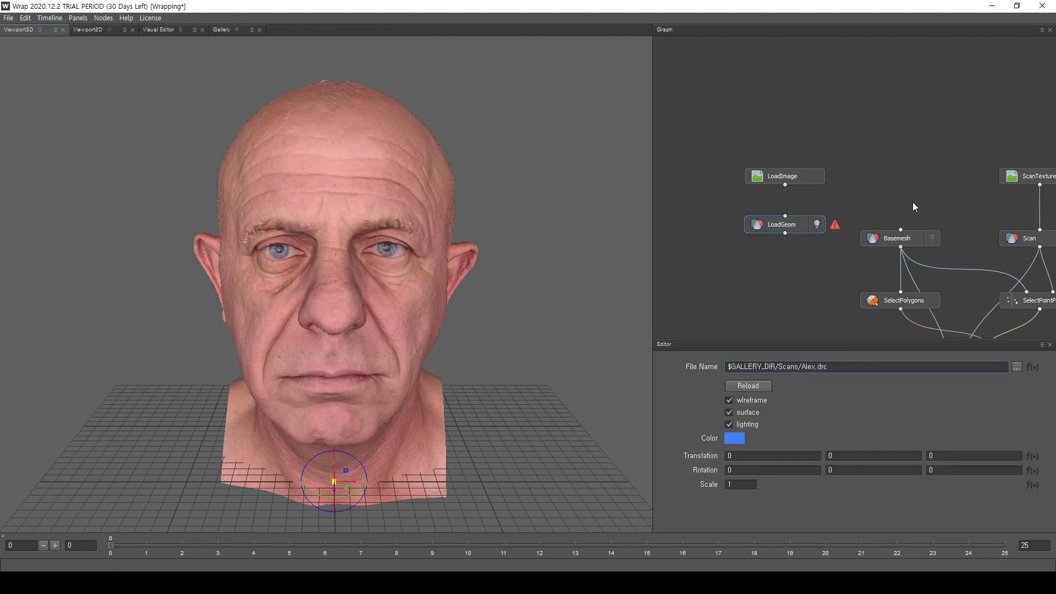
left_click(745, 405)
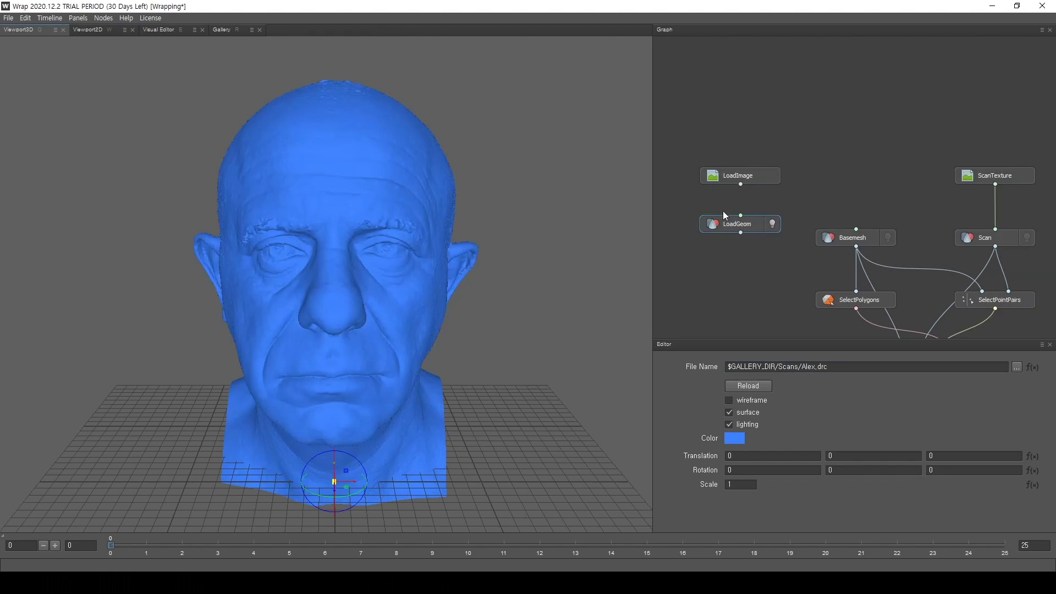
Step: Arrange the LoadImage and LoadGeom nodes and connect the LoadImage output to the LoadGeom input as its texture
left_click_drag(827, 140, 700, 260)
left_click_drag(768, 222, 734, 232)
left_click(817, 227)
scroll(818, 228, "down", 1)
middle_click_drag(819, 228, 839, 217)
left_click_drag(758, 189, 758, 215)
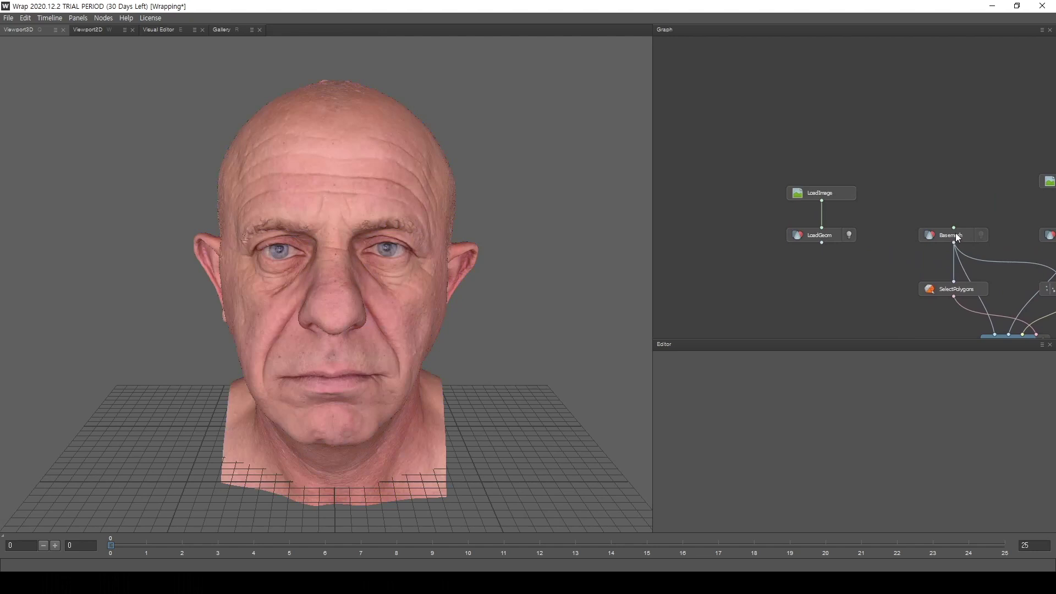
Step: Add a second LoadGeom node and place it level with the first, on the side away from Basemesh
left_click(955, 232)
left_click(724, 238)
right_click(724, 238)
right_click(703, 214)
mouse_move(740, 236)
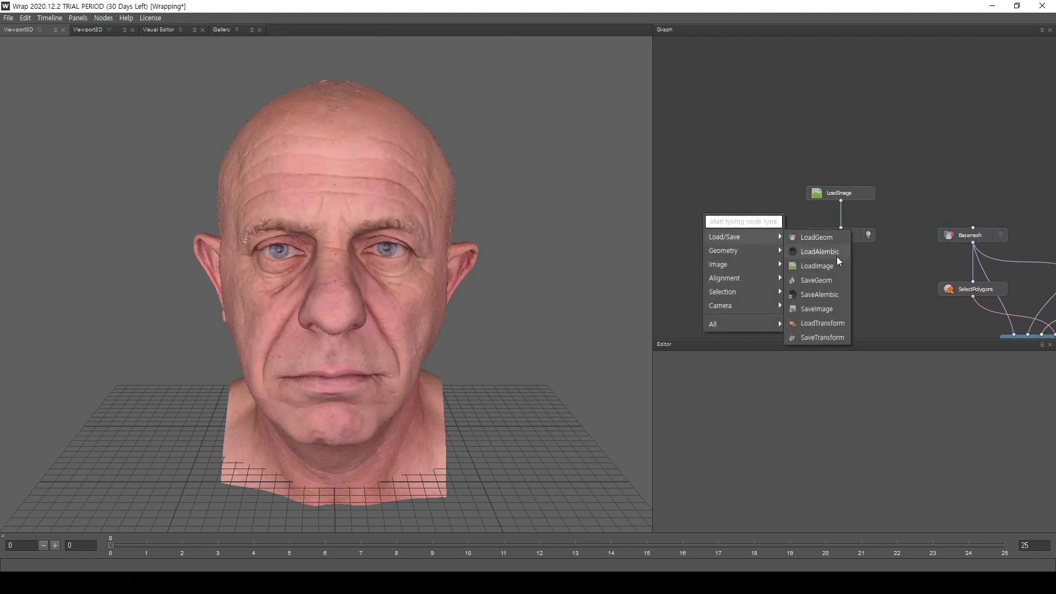
left_click(828, 237)
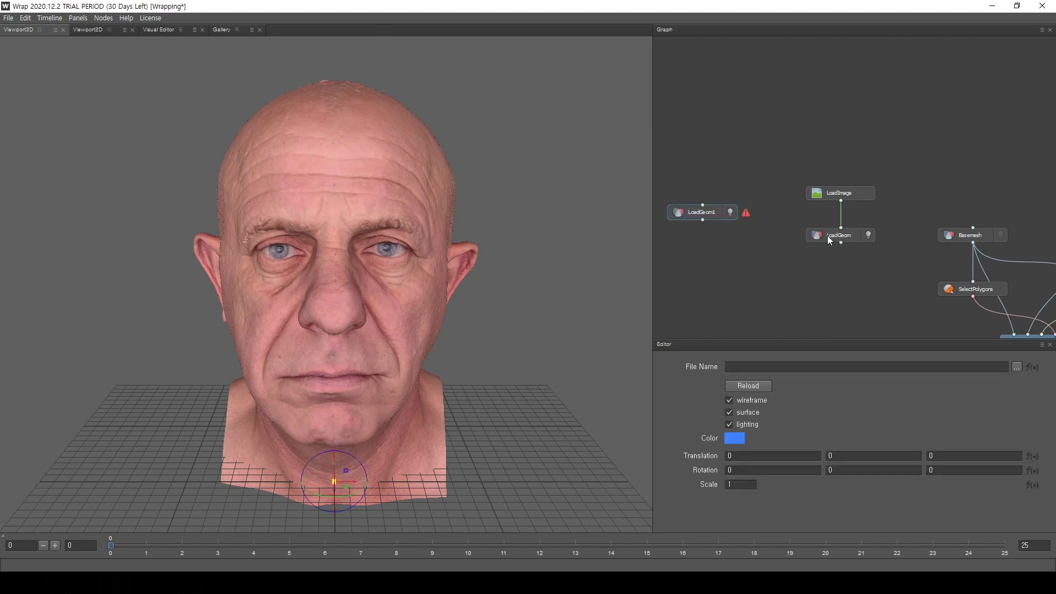
left_click_drag(704, 216, 732, 239)
Step: Copy the Basemesh node's path $GALLERY_DIR/Blendshapes/Basemesh.obj into the second LoadGeom node and load it
left_click(967, 240)
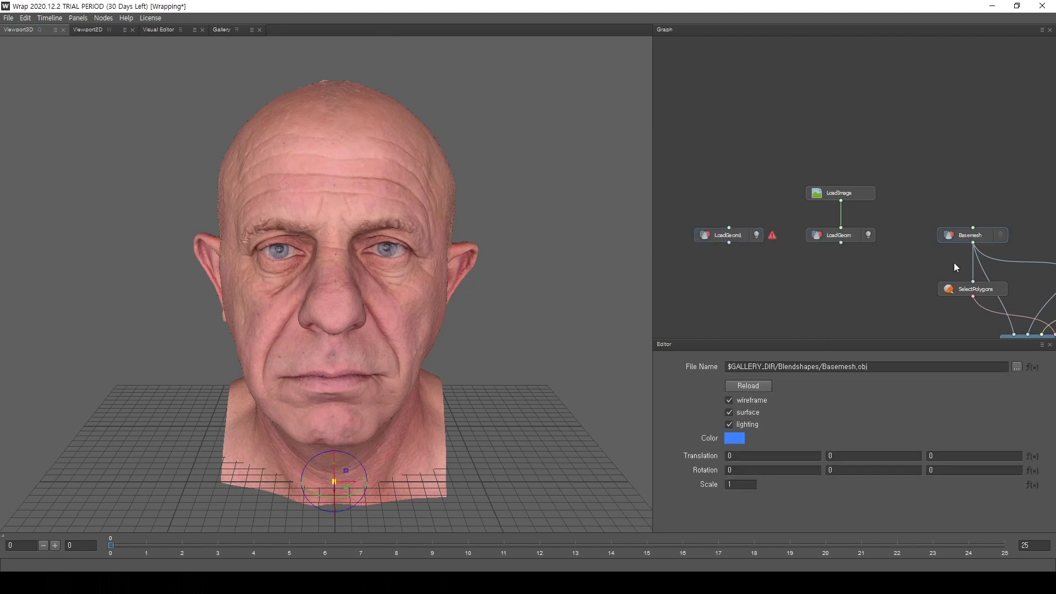
left_click_drag(869, 366, 593, 367)
key("ctrl+c")
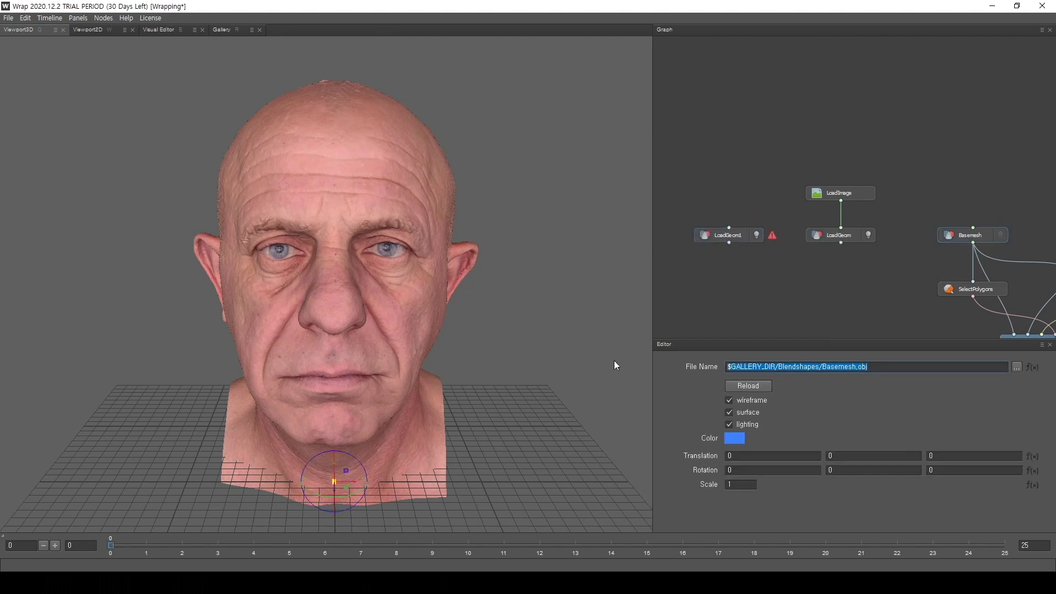
left_click(730, 234)
left_click(821, 366)
key("ctrl+v")
key("Return")
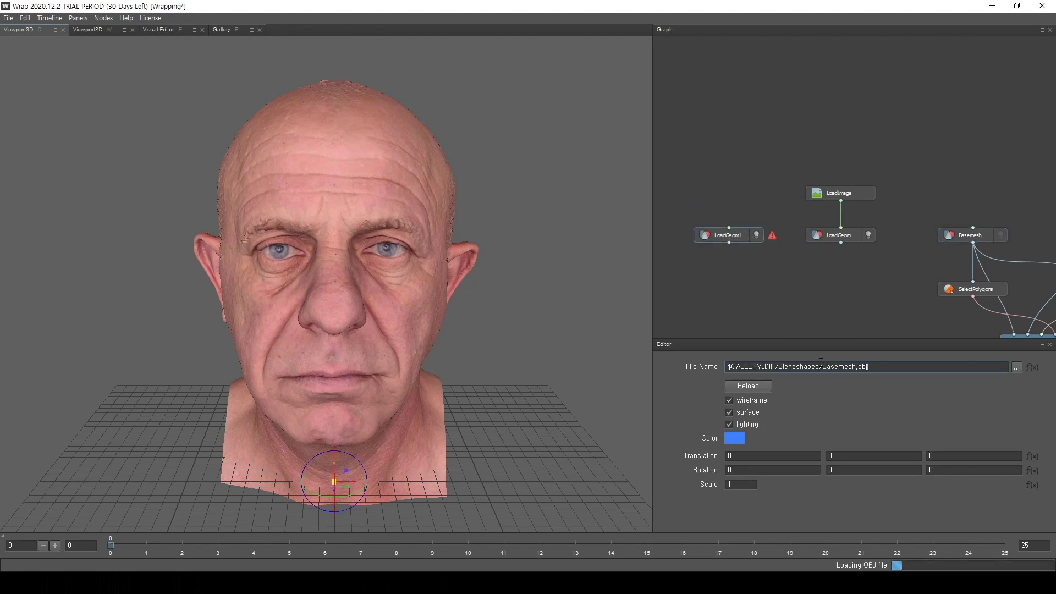
Step: Check the sample SelectPointPairs node's settings and how it is wired to the basemesh and scan
middle_click_drag(802, 292, 717, 274)
scroll(729, 273, "down", 1)
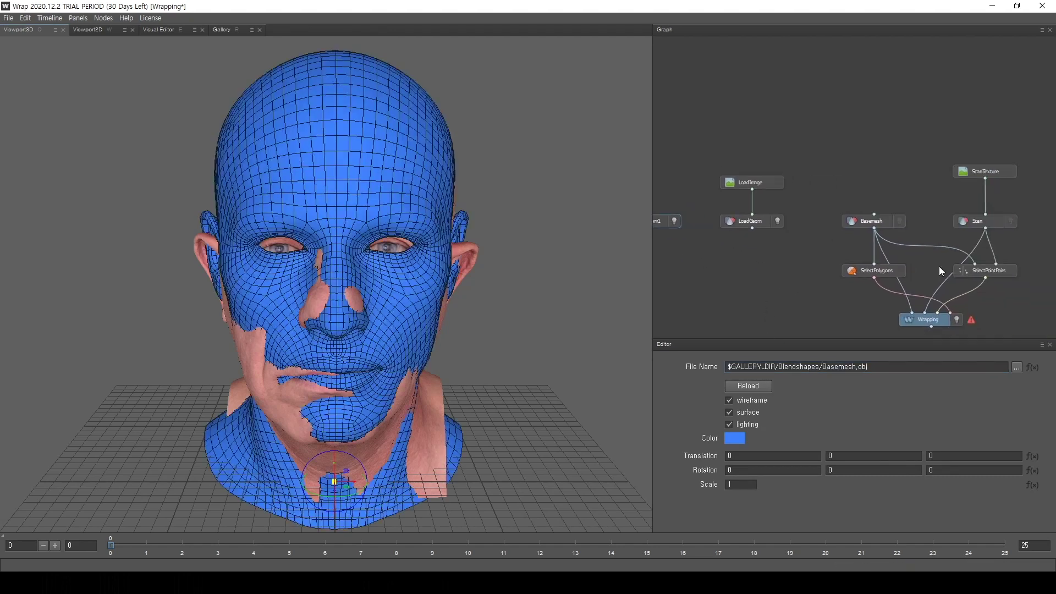
left_click(986, 270)
middle_click_drag(733, 274, 788, 277)
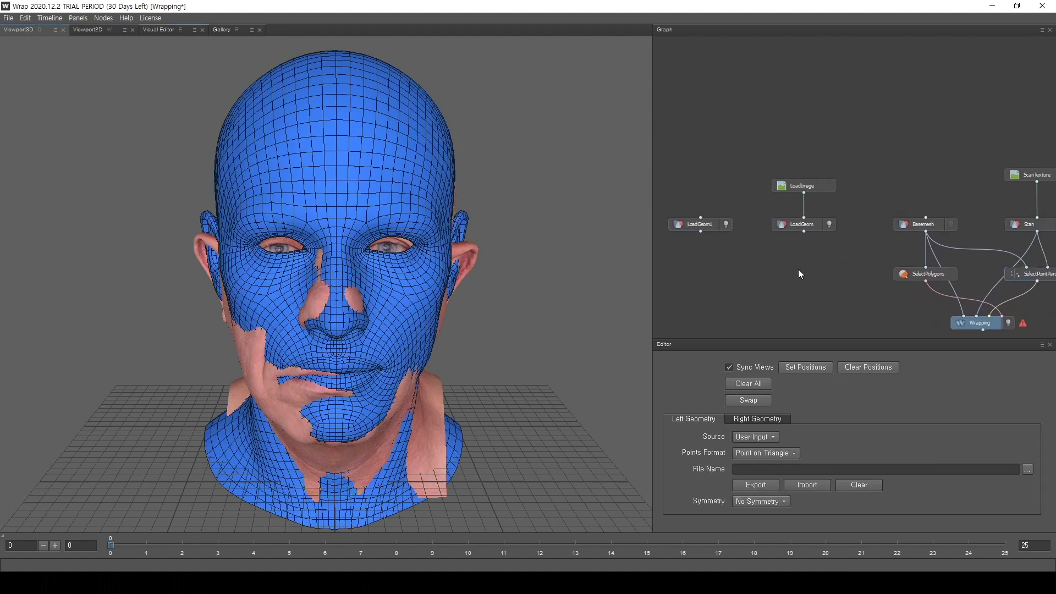
Step: Add a SelectPointPairs node below the two LoadGeom nodes and connect LoadGeom1 and LoadGeom to its two inputs
left_click(801, 274)
key("Tab")
type("select")
key("Down")
key("Down")
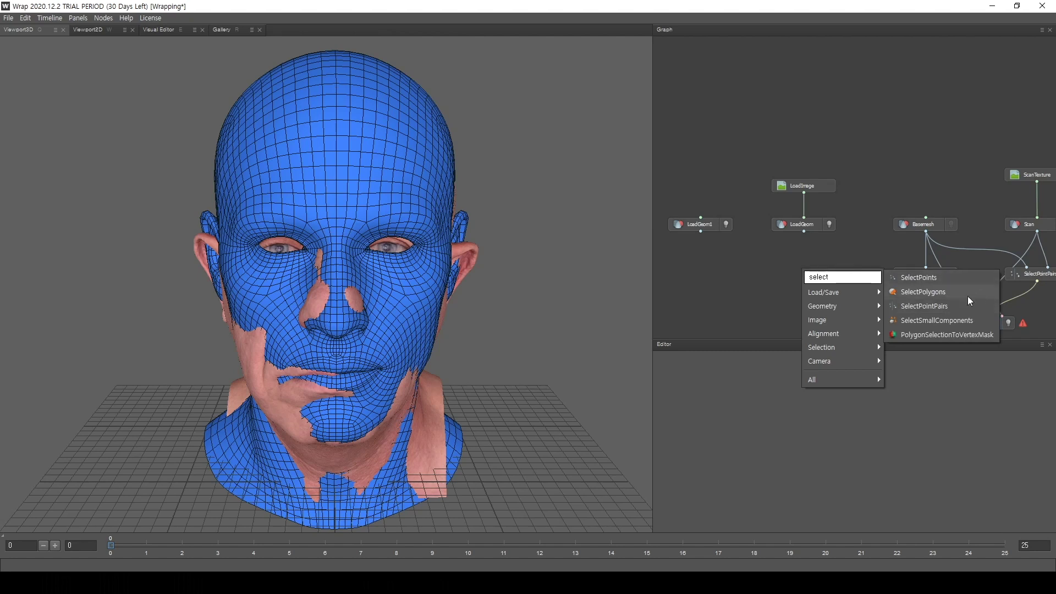
left_click(919, 307)
left_click(816, 268)
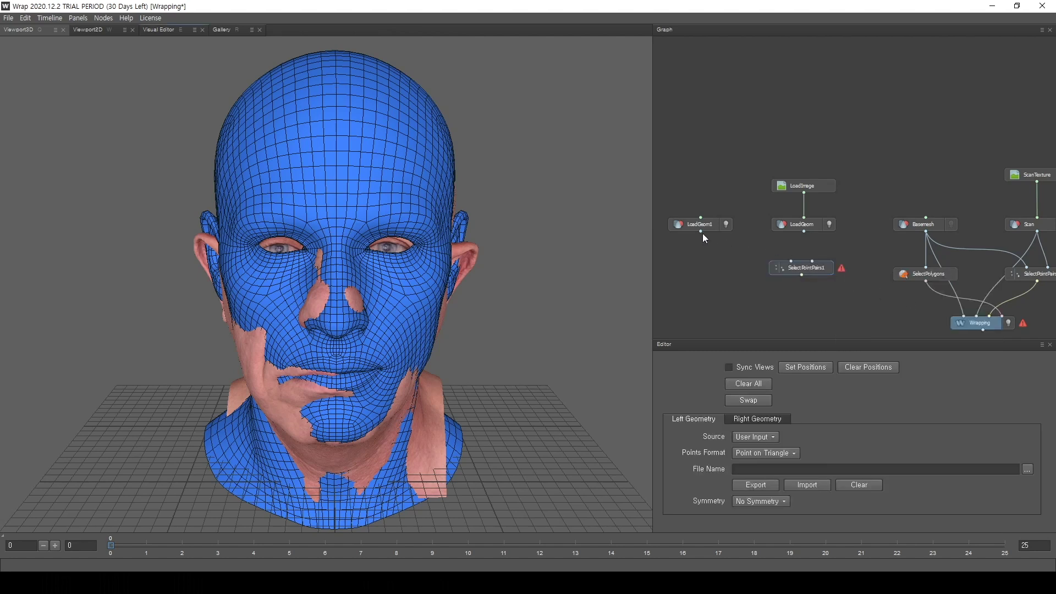
left_click_drag(701, 231, 815, 262)
middle_click_drag(800, 291, 791, 265)
scroll(788, 271, "down", 1)
Step: Check the sample Wrapping node's connections and add a new Wrapping node below SelectPointPairs1
left_click(951, 293)
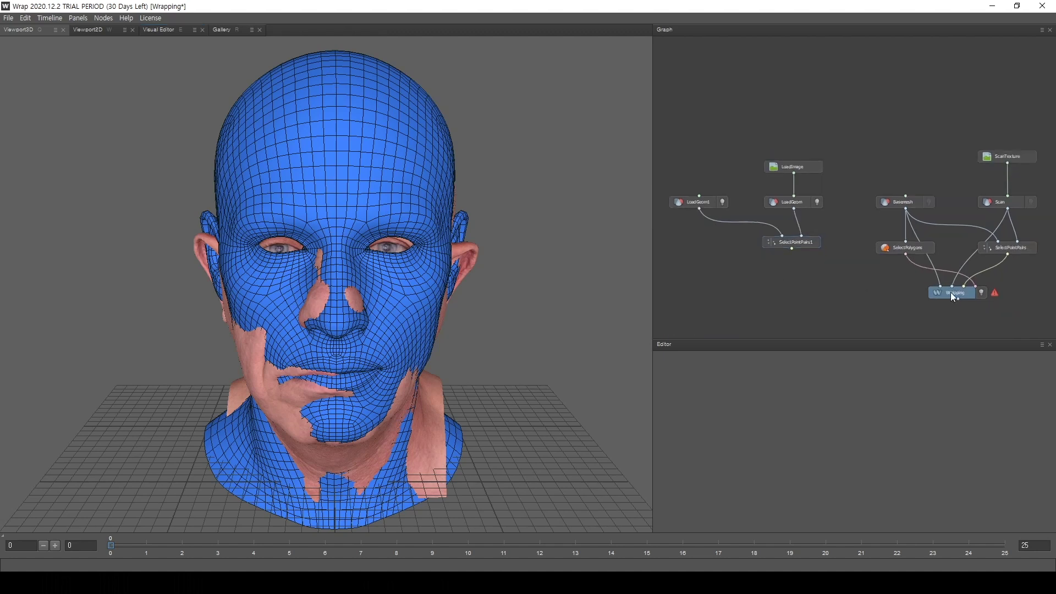
scroll(941, 310, "up", 3)
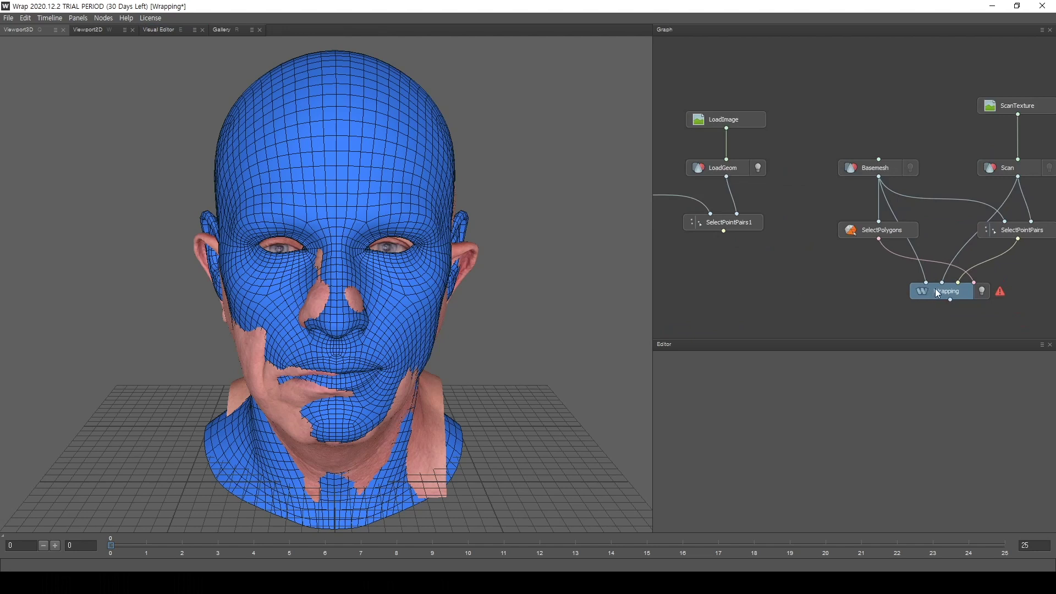
scroll(949, 294, "down", 1)
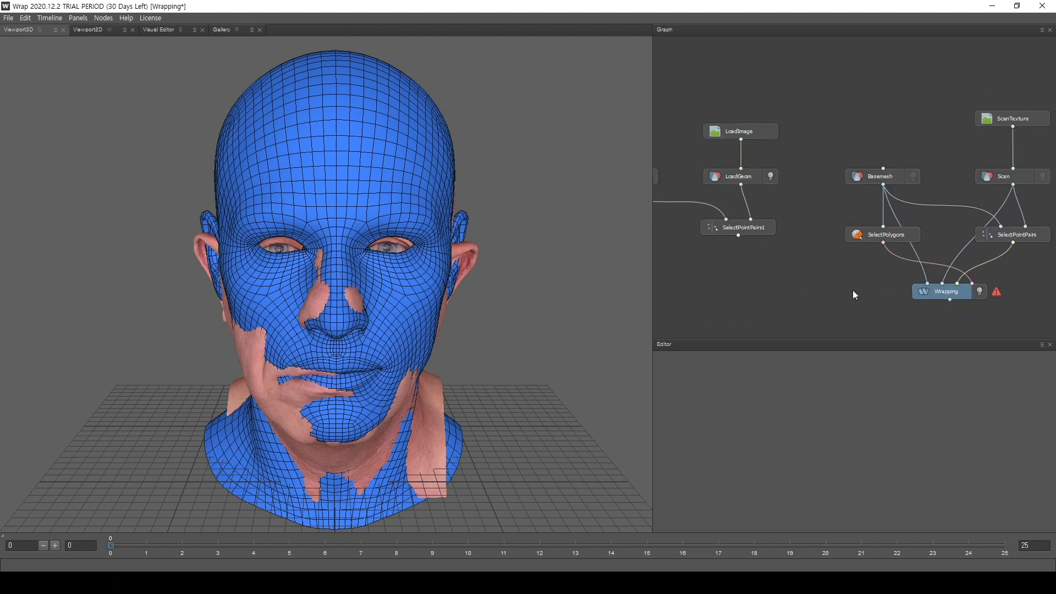
middle_click_drag(695, 293, 805, 281)
right_click(805, 281)
type("w")
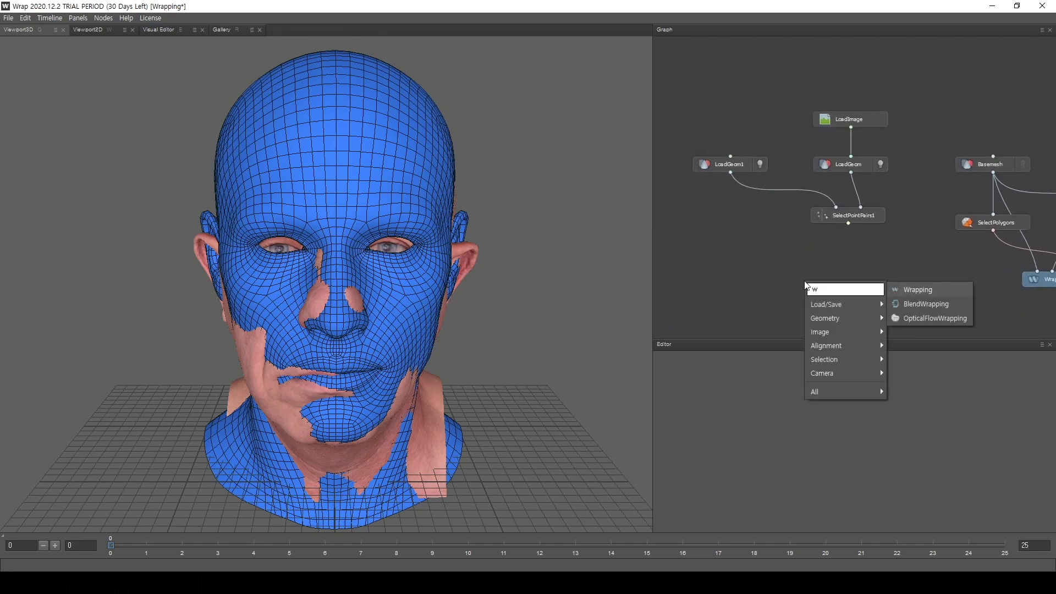
type("rapp")
left_click(930, 293)
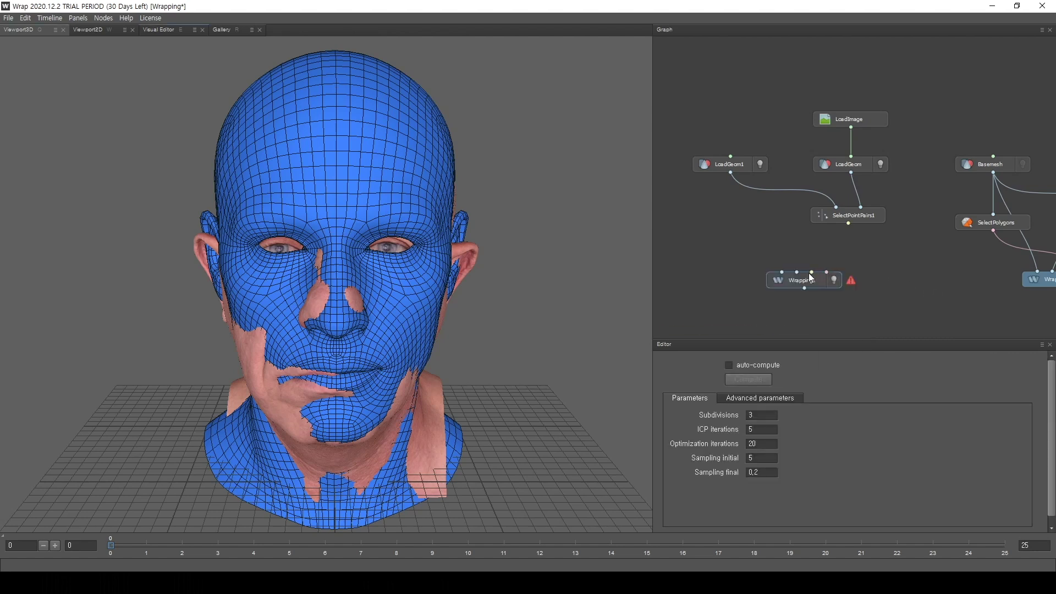
middle_click_drag(873, 261, 832, 274)
scroll(796, 274, "down", 1)
scroll(832, 274, "down", 1)
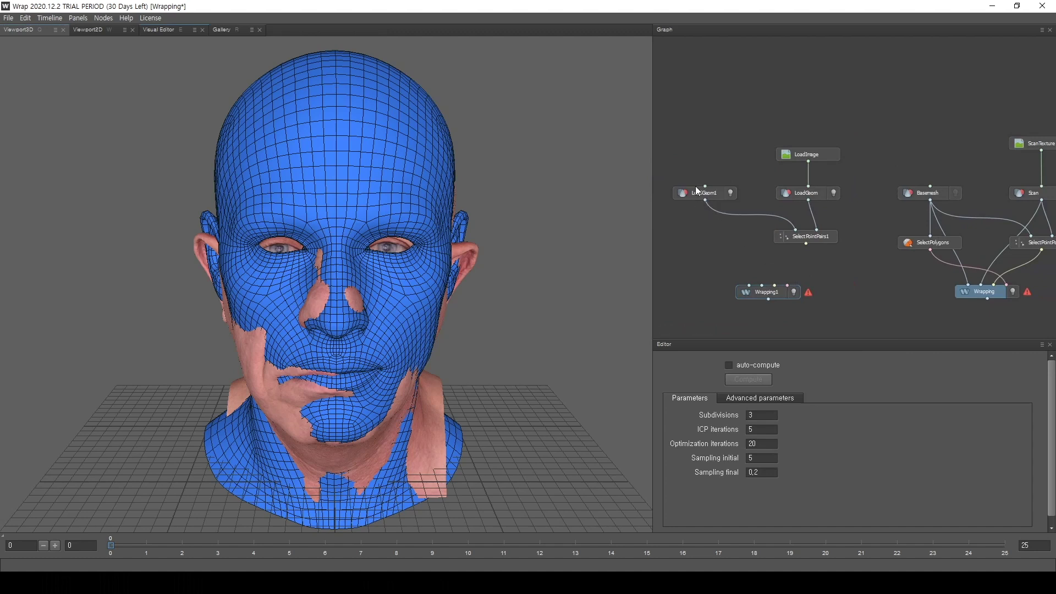
Step: Connect LoadGeom1, LoadGeom and SelectPointPairs1 to the first three inputs of the Wrapping1 node, in that order
left_click(710, 193)
left_click_drag(705, 200, 751, 286)
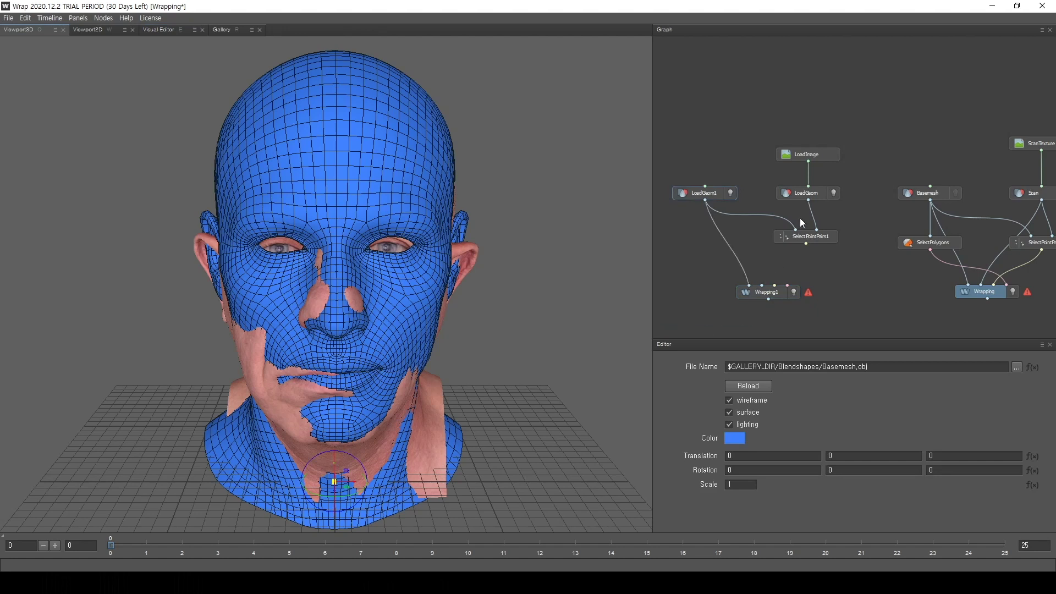
left_click_drag(808, 200, 762, 285)
left_click_drag(804, 243, 778, 291)
left_click(805, 237)
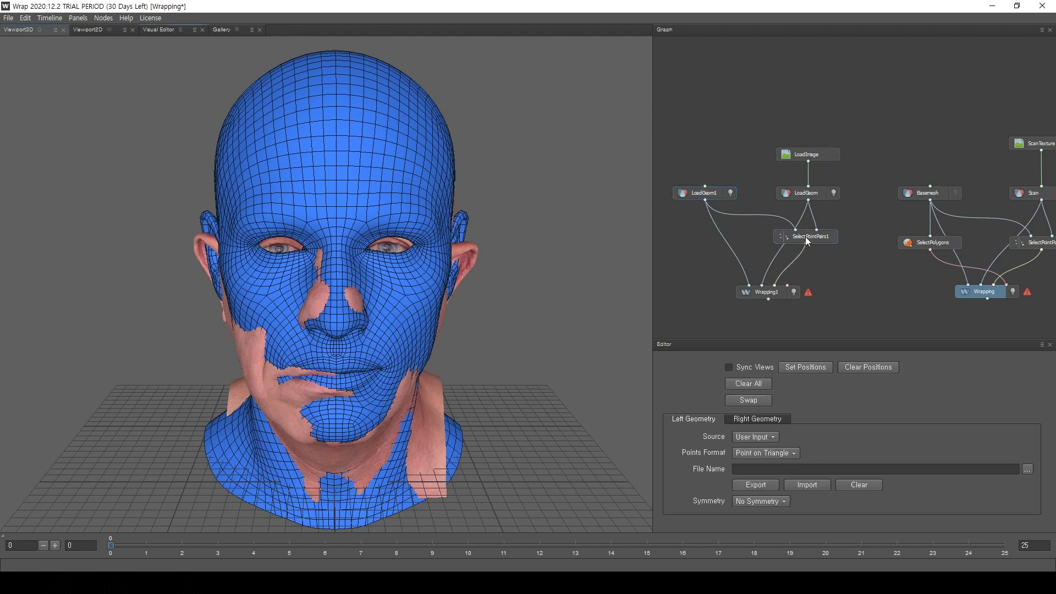
Step: Delete the sample's original nodes, from Basemesh and ScanTexture down to Wrapping, leaving only the rebuilt graph
middle_click_drag(853, 274, 829, 280)
scroll(820, 279, "down", 2)
left_click_drag(1025, 328, 847, 112)
key("Delete")
middle_click_drag(850, 241, 916, 236)
scroll(849, 257, "up", 1)
Step: Show SelectPointPairs1 in the Visual Editor and place a point pair at the inner corner of the head's right eye on basemesh and scan
left_click_drag(863, 240, 859, 235)
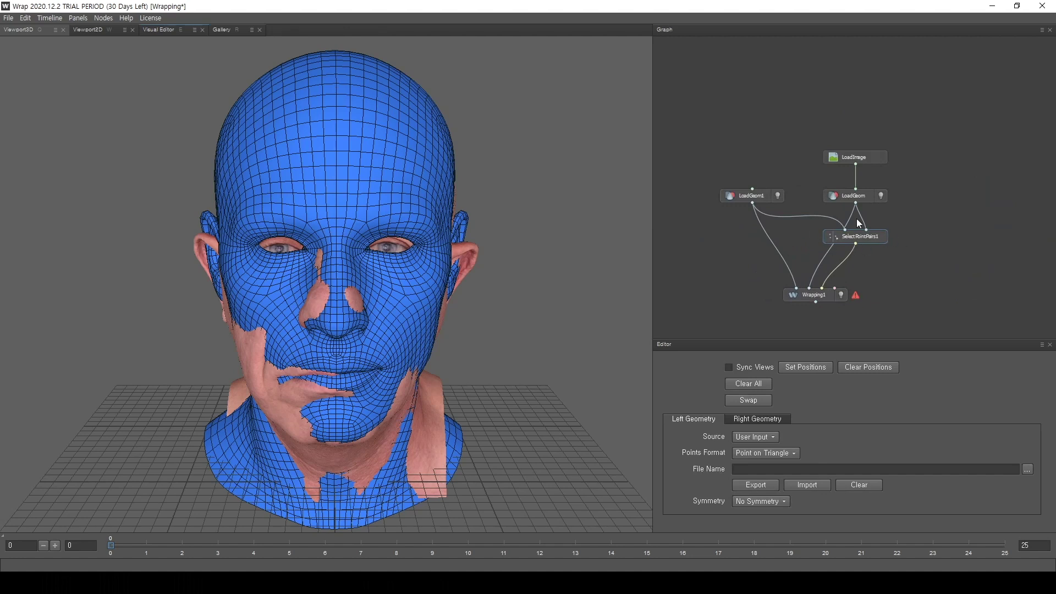
left_click(174, 28)
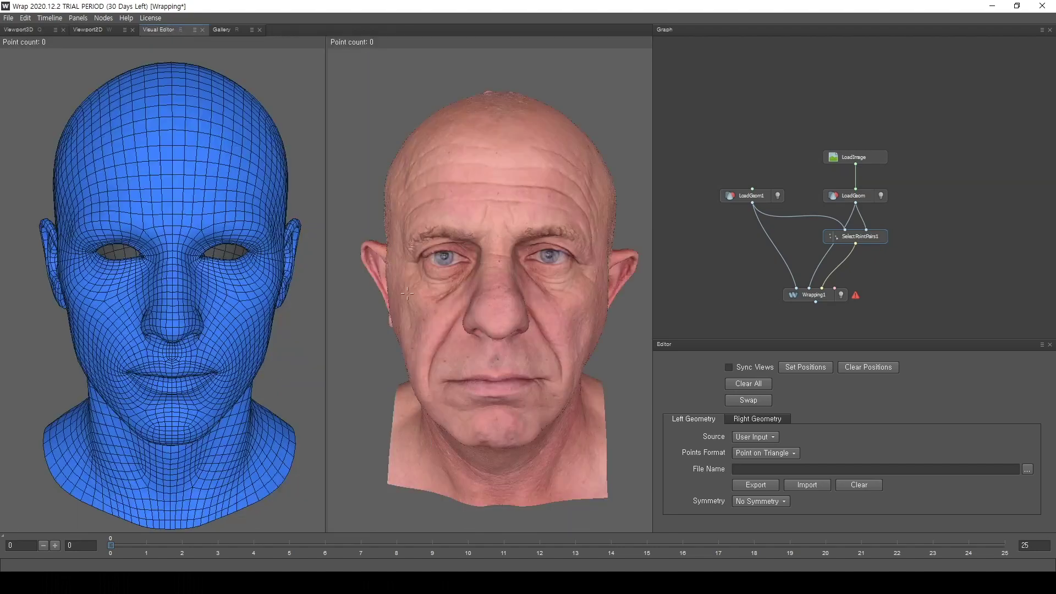
left_click_drag(403, 285, 515, 287, "alt")
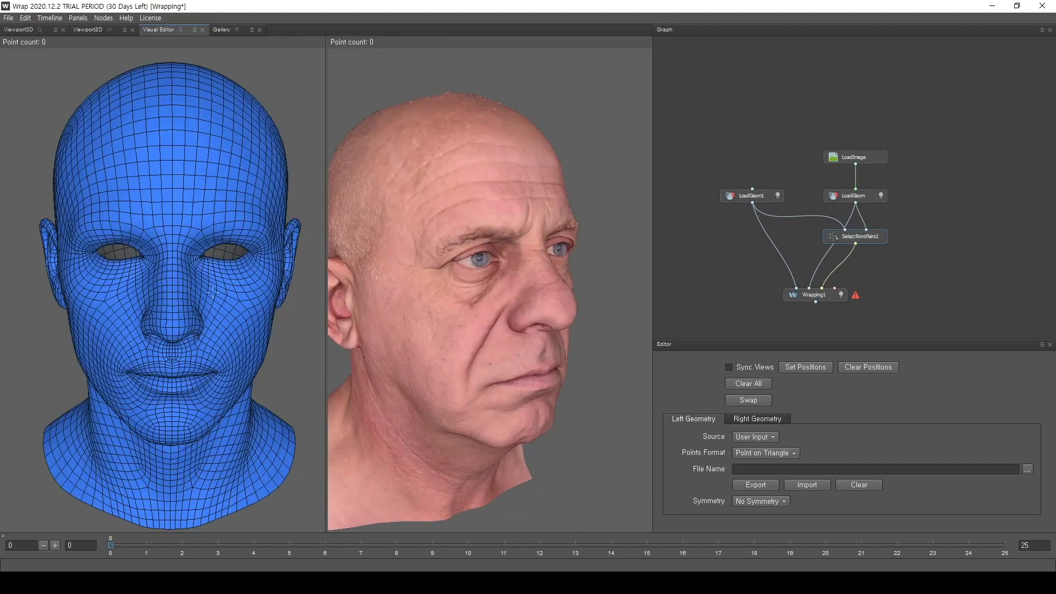
left_click_drag(165, 289, 260, 288, "alt")
middle_click_drag(260, 288, 279, 334, "alt")
scroll(279, 335, "down", 4)
left_click_drag(412, 275, 447, 282, "alt")
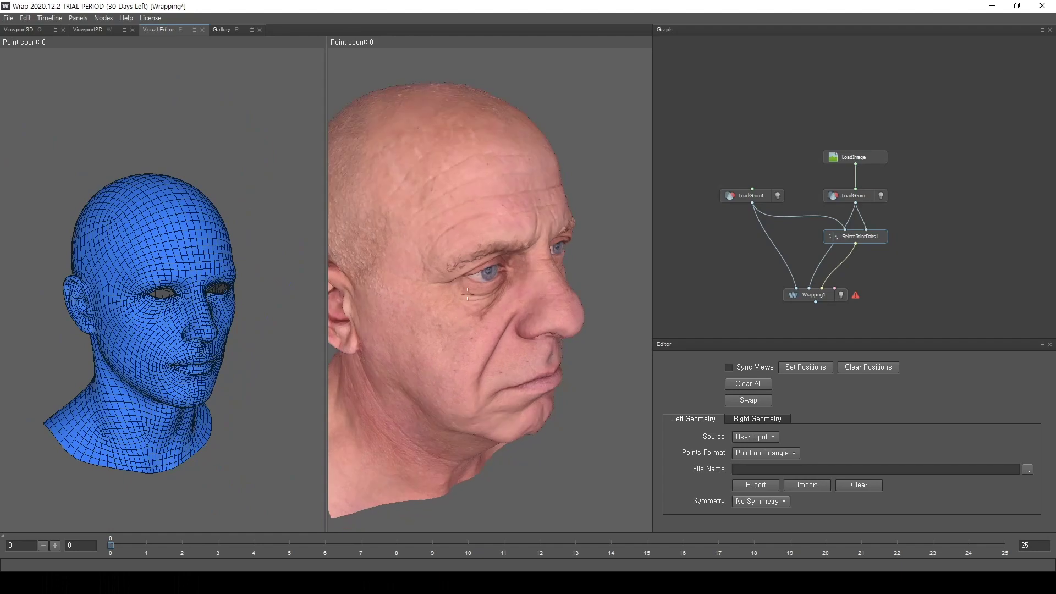
middle_click_drag(447, 281, 500, 298, "alt")
scroll(500, 298, "down", 1)
scroll(500, 298, "down", 1)
scroll(213, 313, "up", 8)
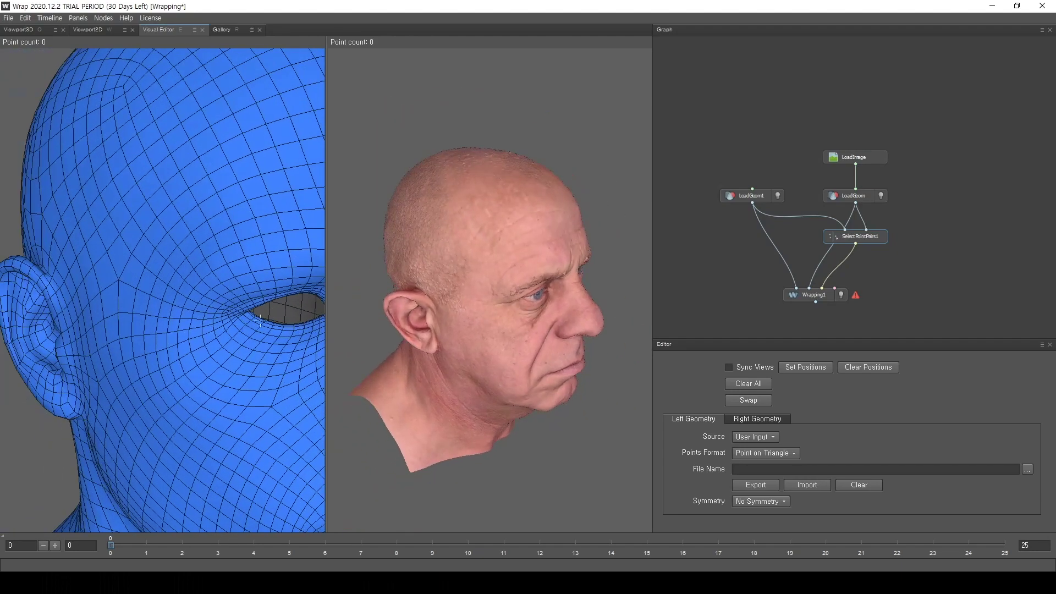
scroll(214, 313, "up", 4)
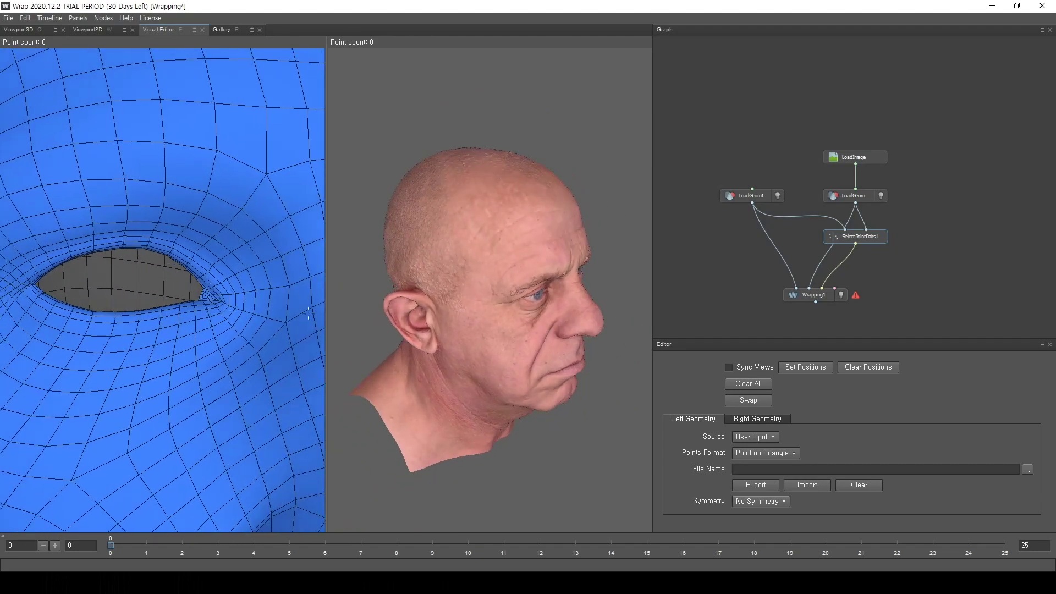
scroll(582, 344, "up", 6)
left_click_drag(582, 344, 569, 325, "alt")
scroll(566, 316, "up", 6)
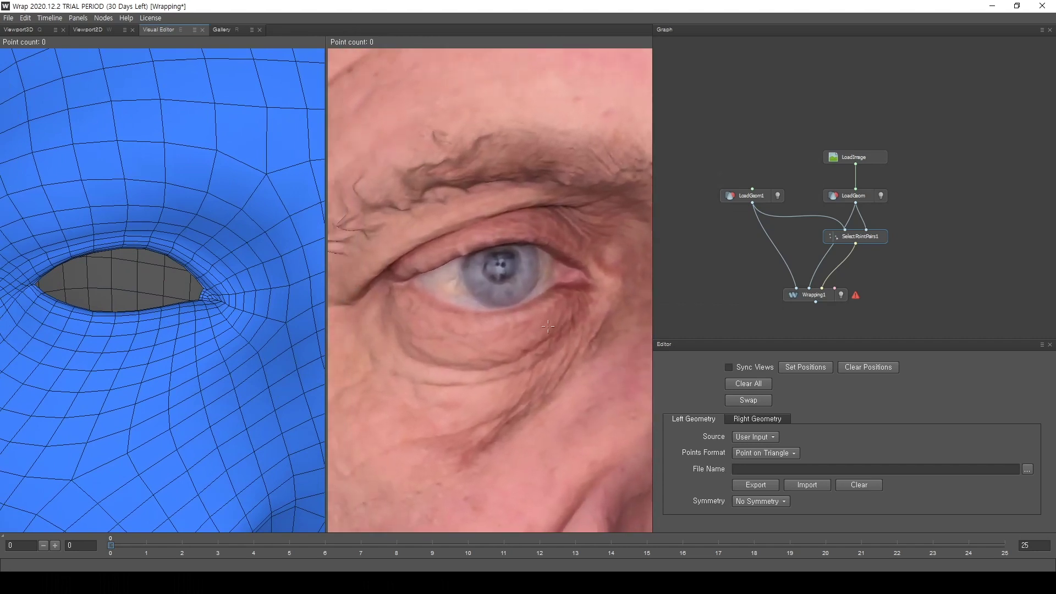
middle_click_drag(565, 316, 506, 323, "alt")
scroll(506, 323, "down", 2)
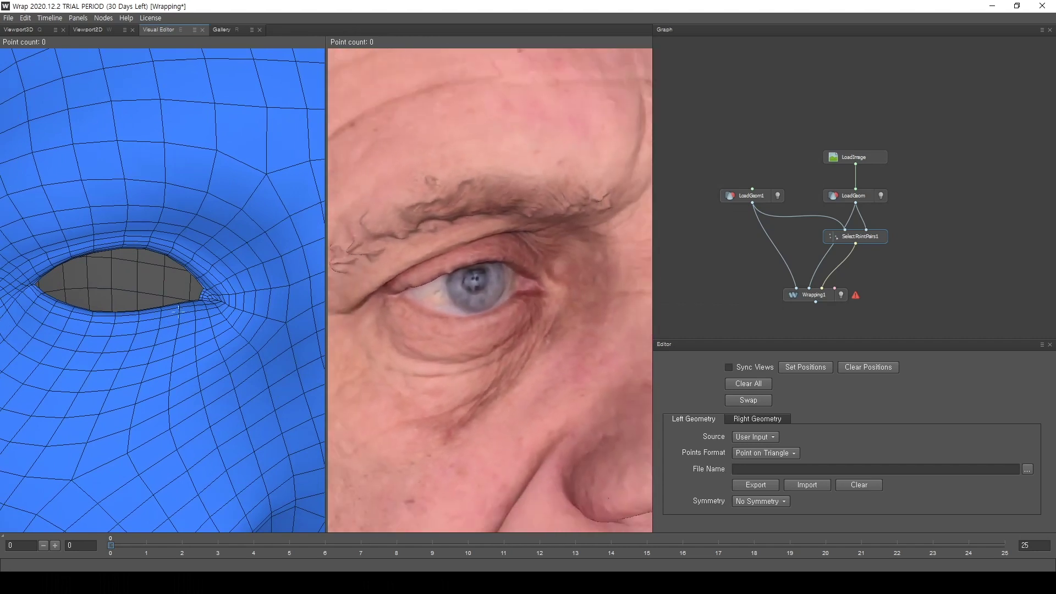
left_click(221, 300)
left_click(539, 289)
scroll(513, 336, "down", 5)
Step: Turn on Sync Views and place a point pair at the inner corner of the left eye on both heads
left_click_drag(513, 336, 478, 334, "alt")
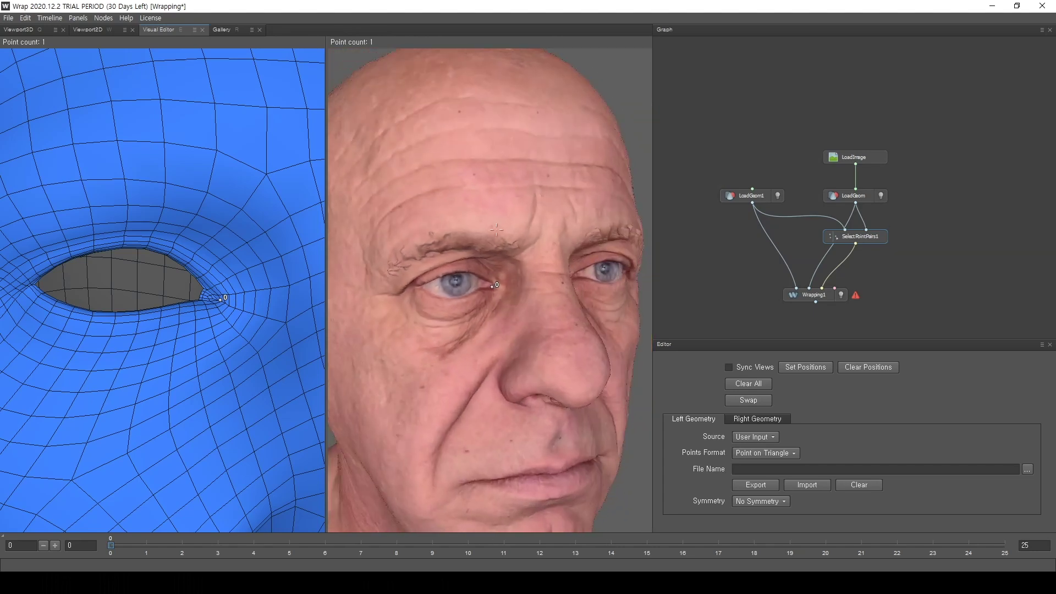
left_click(731, 368)
left_click_drag(608, 342, 489, 337, "alt")
scroll(480, 269, "up", 5)
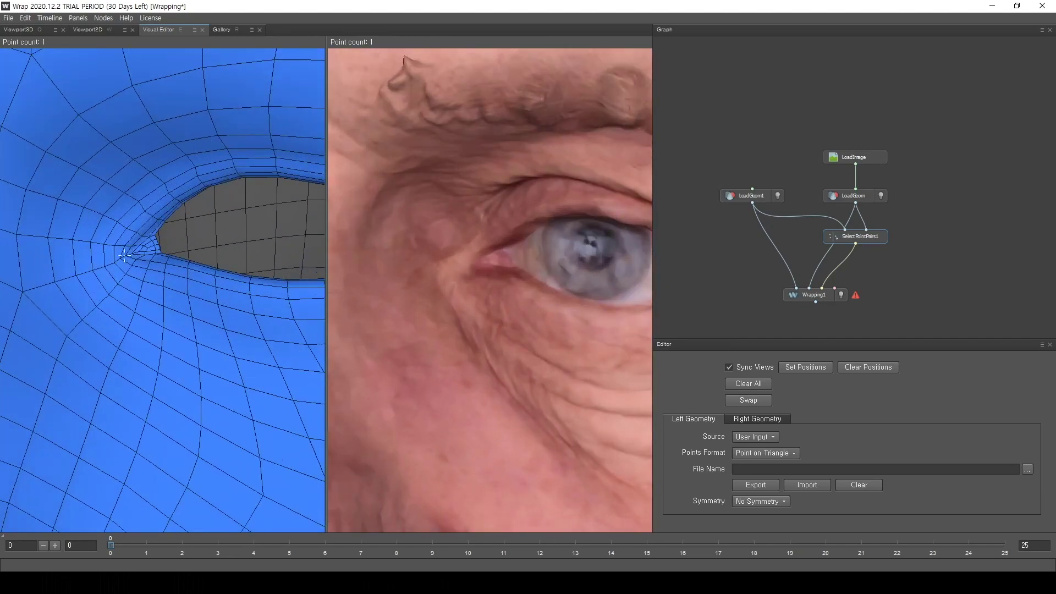
left_click(125, 255)
scroll(498, 352, "down", 5)
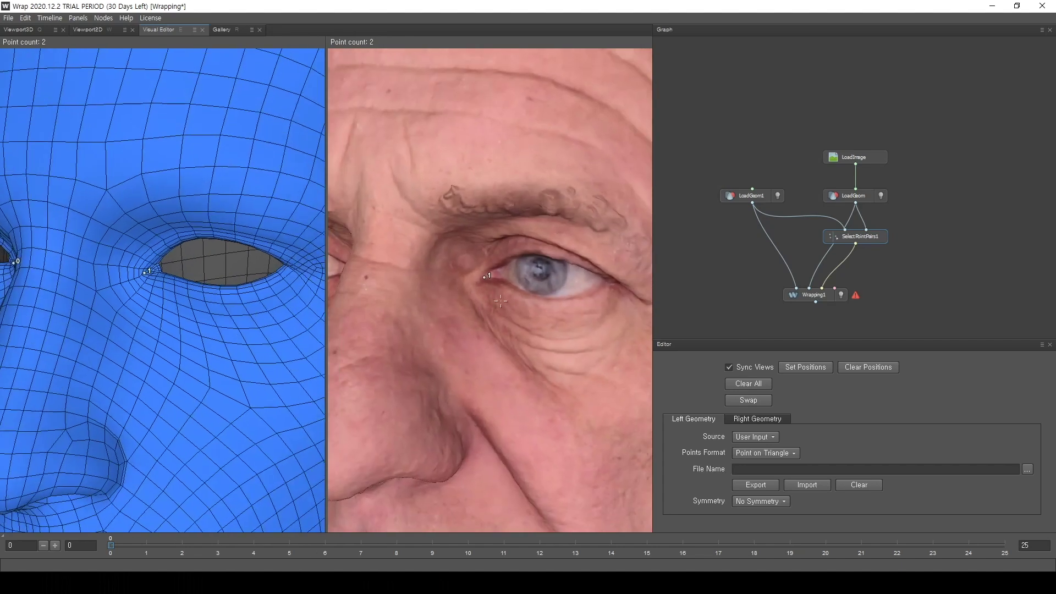
Step: Place point pairs at the outer corners of the left and right eyes on both the basemesh and the scan
scroll(550, 268, "up", 5)
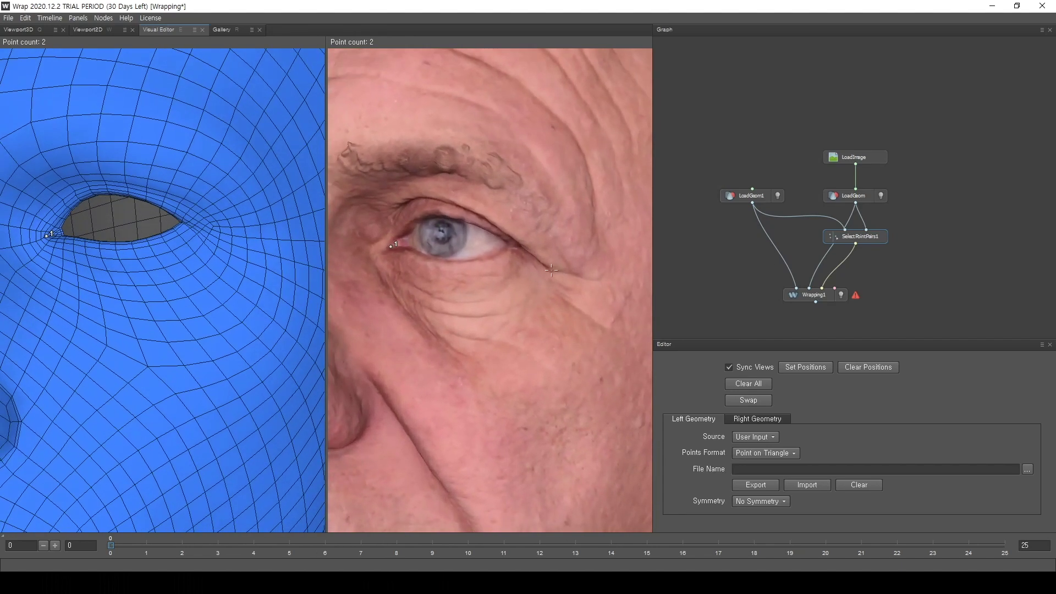
left_click(513, 243)
scroll(251, 277, "down", 5)
scroll(159, 254, "up", 5)
left_click_drag(159, 254, 282, 270, "alt")
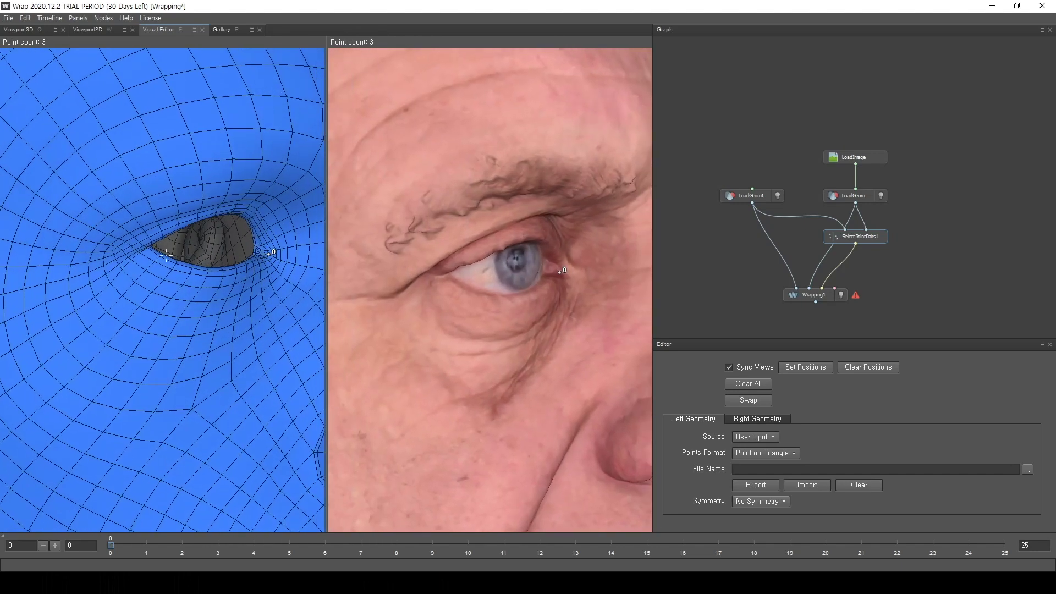
left_click(440, 276)
left_click(146, 247)
Step: Place a point pair on the tip of the nose on both the basemesh and the scan
left_click_drag(239, 317, 88, 325, "alt")
scroll(212, 303, "down", 3)
scroll(183, 332, "down", 4)
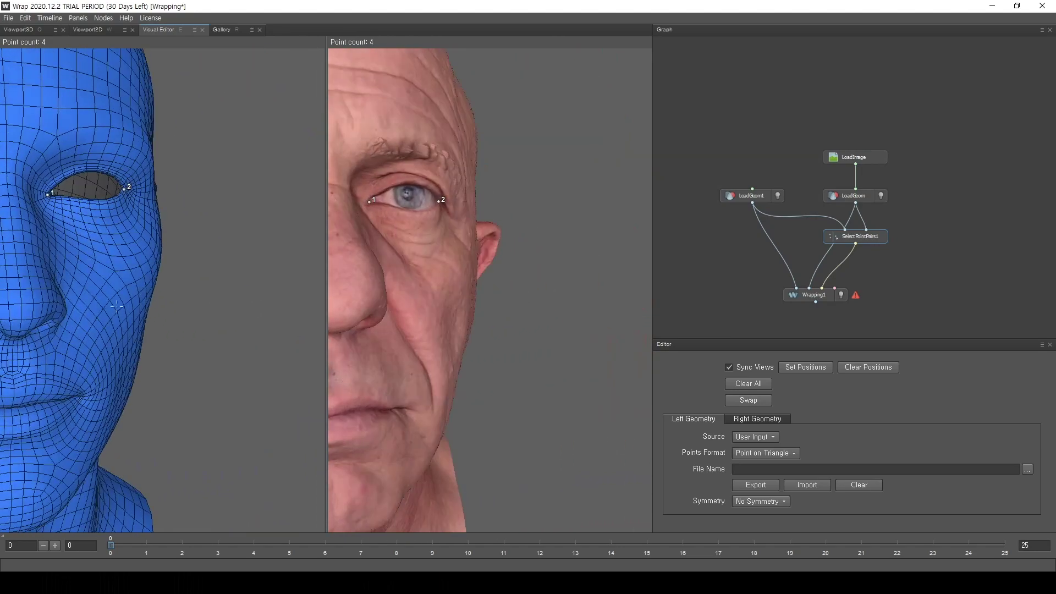
middle_click_drag(88, 324, 217, 324, "alt")
scroll(165, 297, "up", 4)
middle_click_drag(109, 309, 130, 305, "alt")
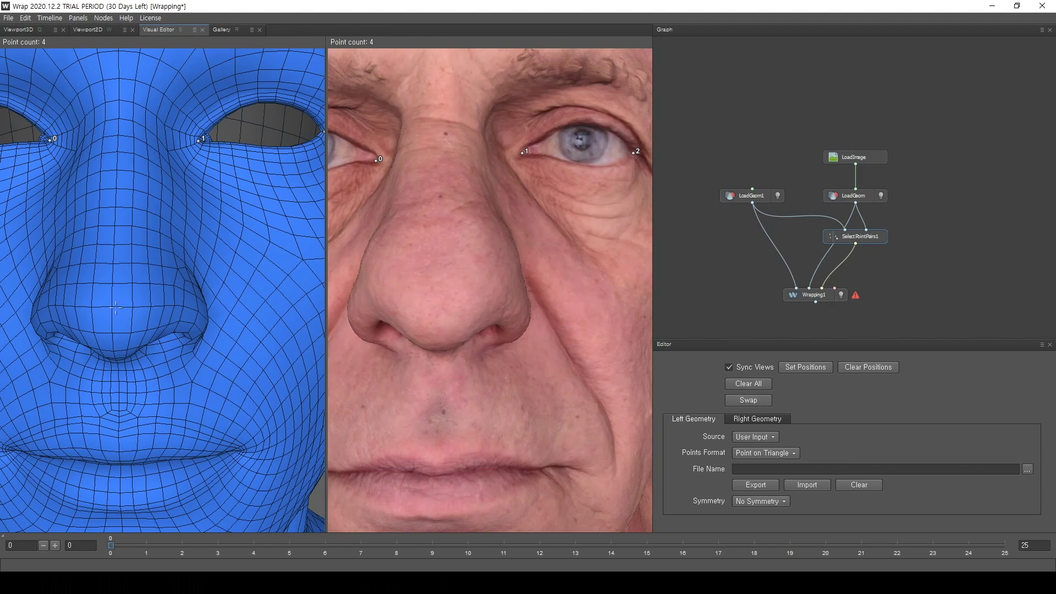
left_click(440, 290)
Step: Place point pairs at the lower edge of the left and right nostrils, where they meet the upper lip area
left_click_drag(506, 346, 486, 337, "alt")
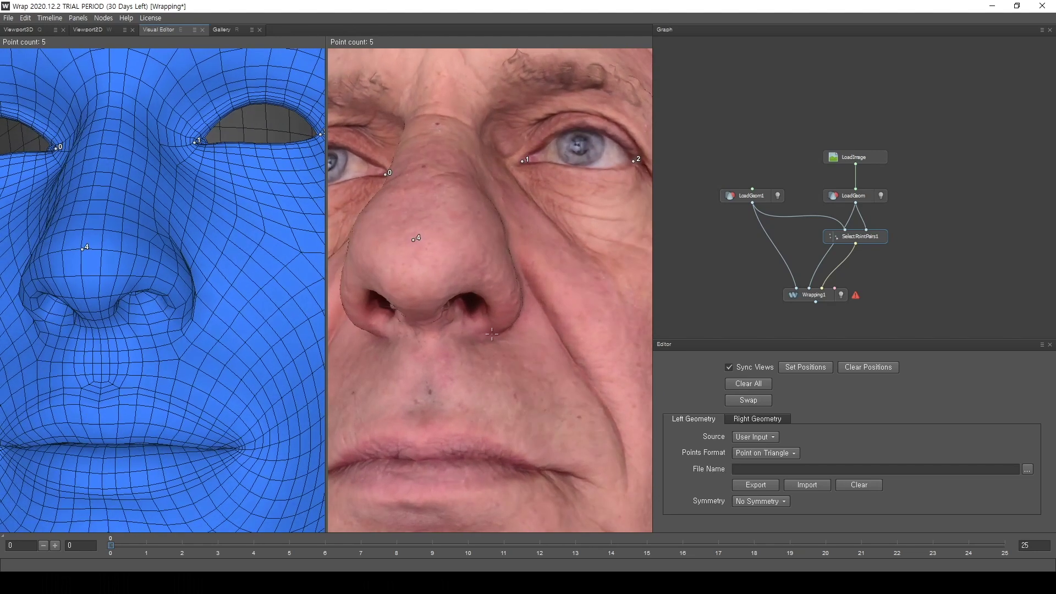
left_click(486, 333)
left_click(161, 333)
left_click_drag(126, 350, 65, 328)
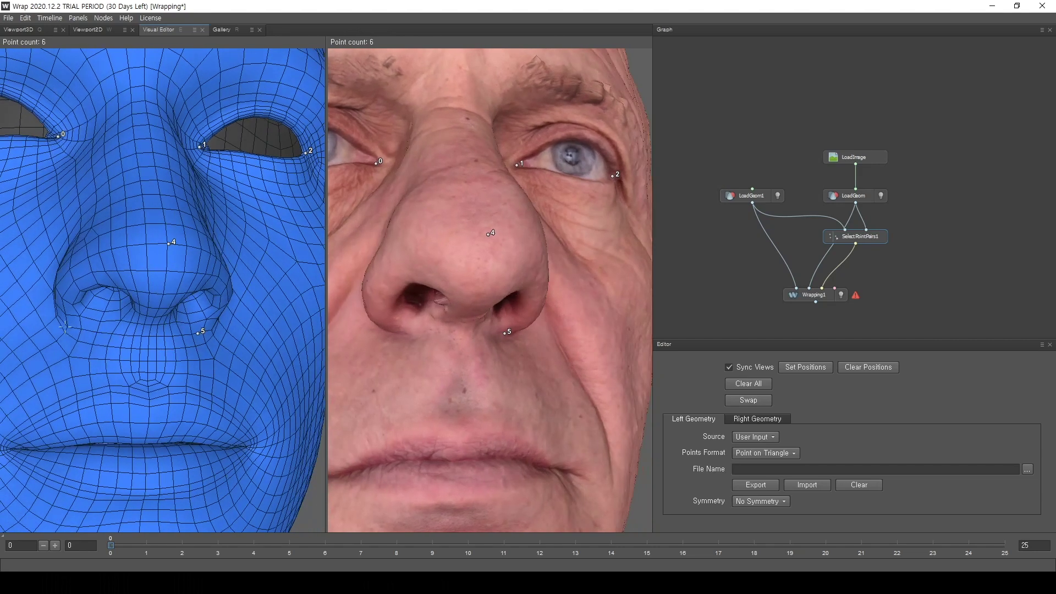
left_click(86, 329)
left_click(404, 331)
Step: Place point pairs on the outer side of the right and left nostril wings, at the crease with the cheek
scroll(389, 308, "down", 3)
left_click_drag(388, 308, 479, 340)
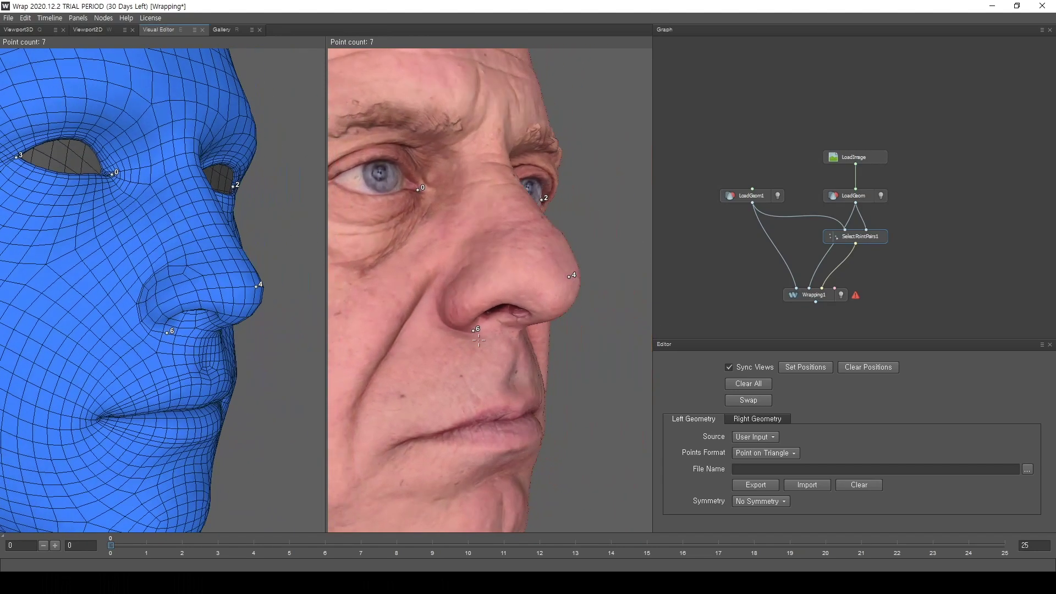
left_click(438, 306)
left_click(138, 302)
left_click_drag(139, 302, 152, 306)
left_click(164, 300)
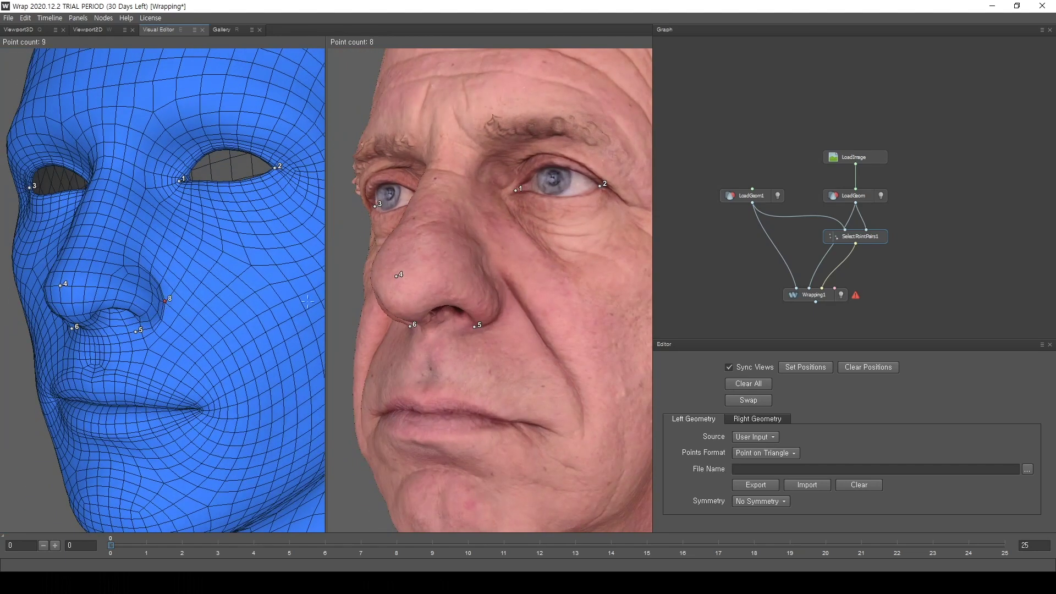
left_click(500, 296)
Step: Place point pairs at the left and right corners of the mouth on both the basemesh and the scan
left_click_drag(345, 397, 385, 404)
middle_click_drag(385, 404, 367, 365)
left_click_drag(367, 365, 385, 367)
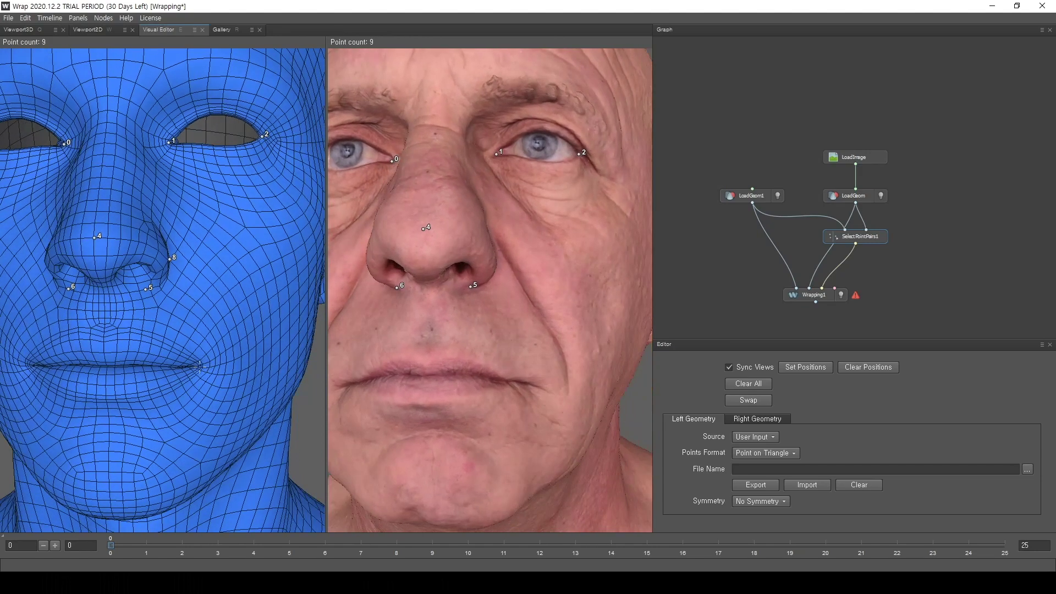
left_click(198, 365)
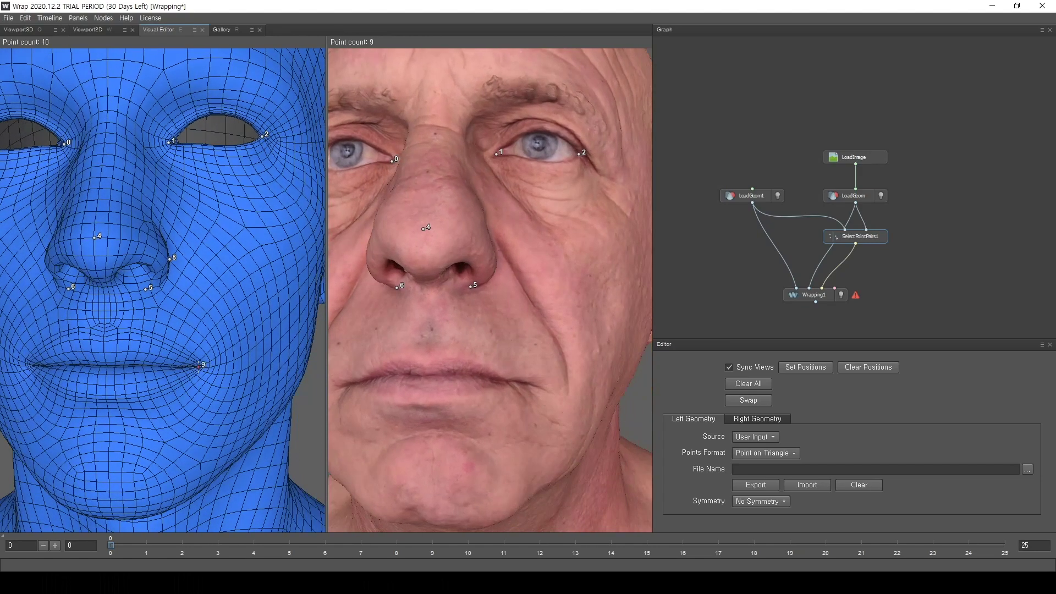
left_click(538, 384)
left_click_drag(539, 386, 475, 373)
left_click(418, 385)
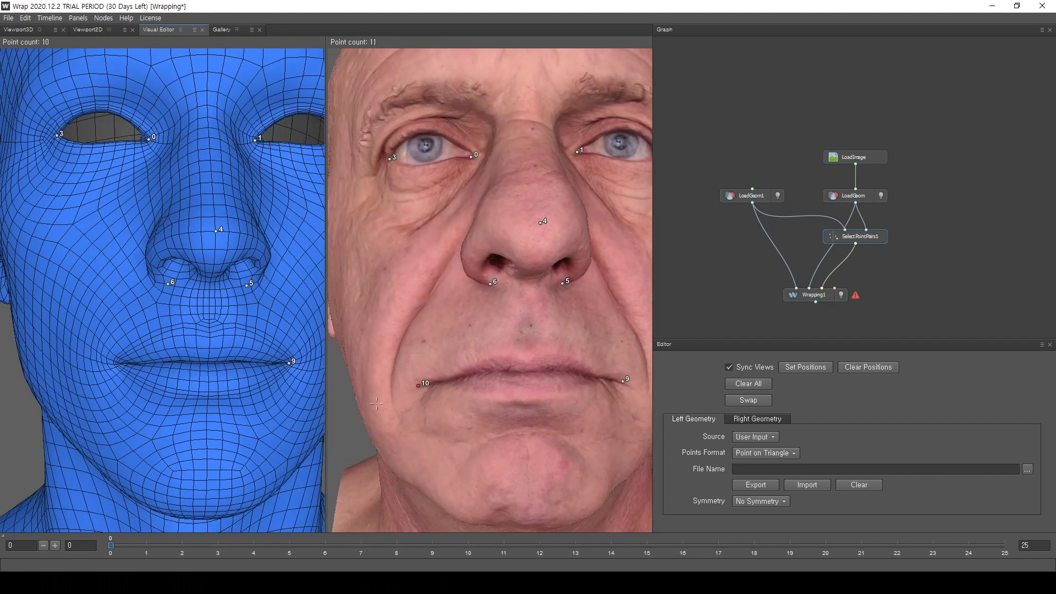
left_click(111, 363)
Step: Place a point pair at the centre of the chin on both the basemesh and the scan
scroll(220, 397, "down", 5)
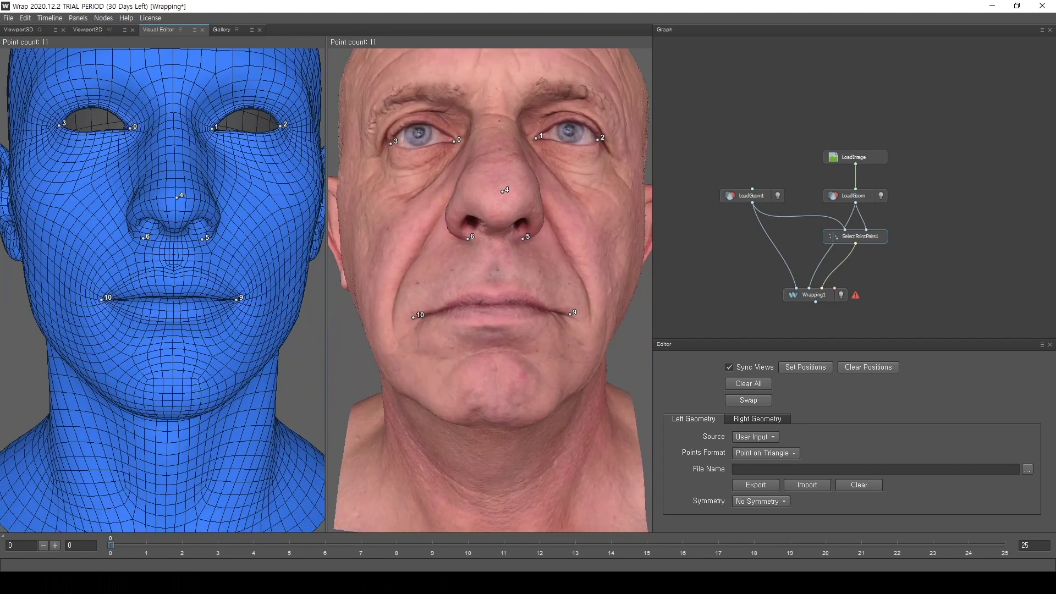
scroll(186, 388, "up", 8)
left_click(158, 436)
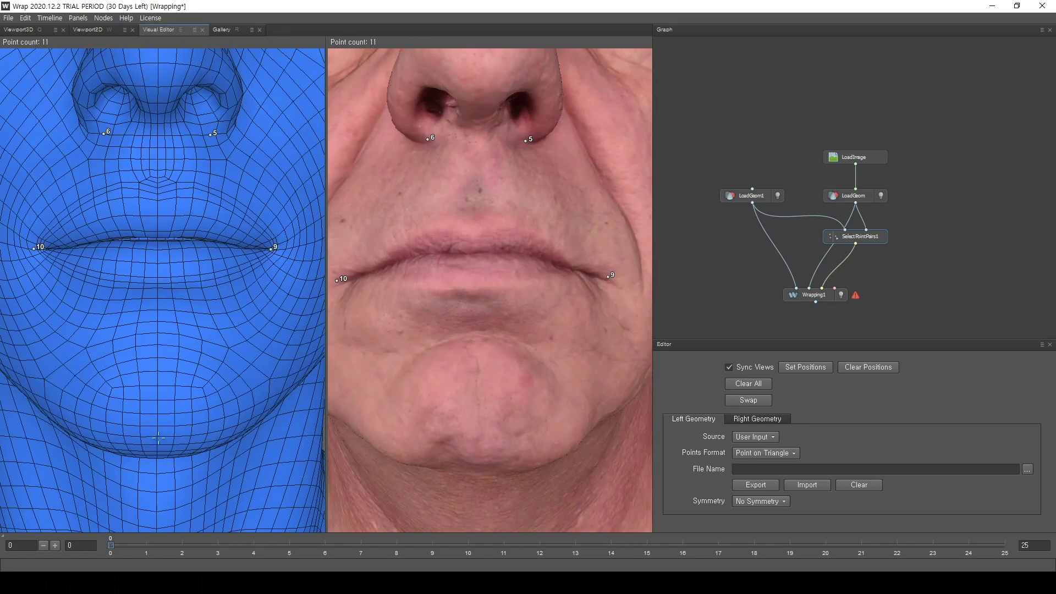
left_click(479, 426)
scroll(479, 426, "down", 5)
left_click_drag(482, 418, 504, 313)
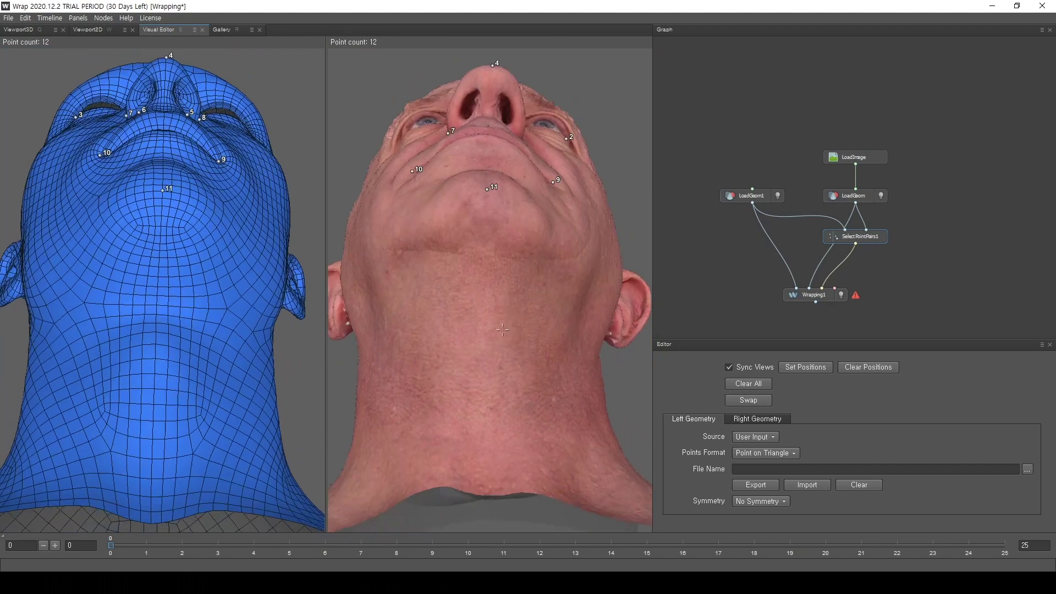
Step: Place point pairs at the base of the right earlobe and on the upper outer rim of the right ear
left_click_drag(495, 366, 323, 324)
scroll(292, 334, "up", 5)
scroll(292, 333, "down", 5)
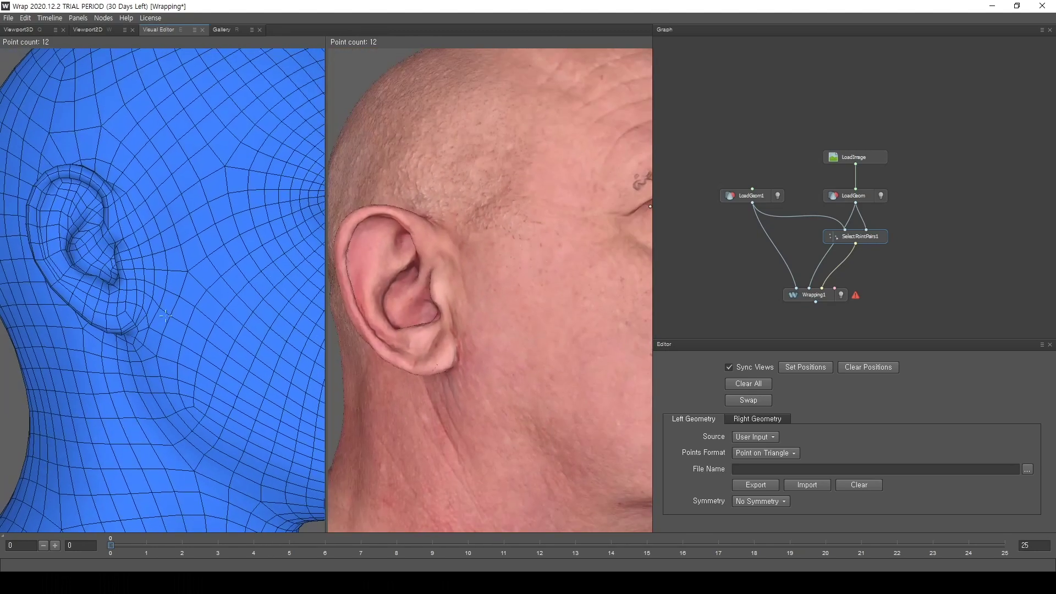
left_click(131, 332)
left_click(454, 373)
left_click_drag(455, 276, 407, 272)
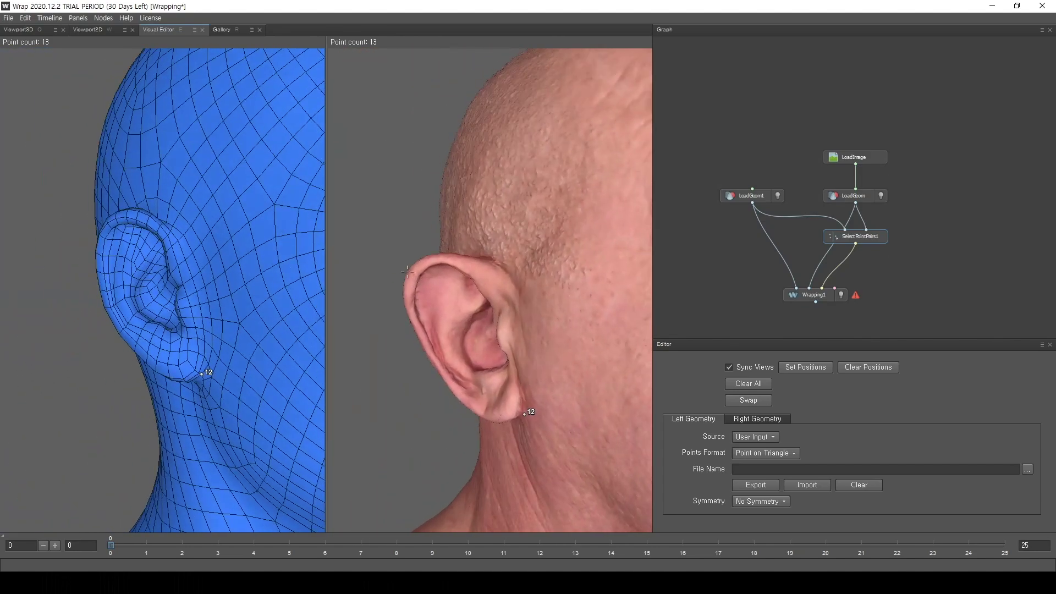
left_click(407, 272)
left_click(100, 269)
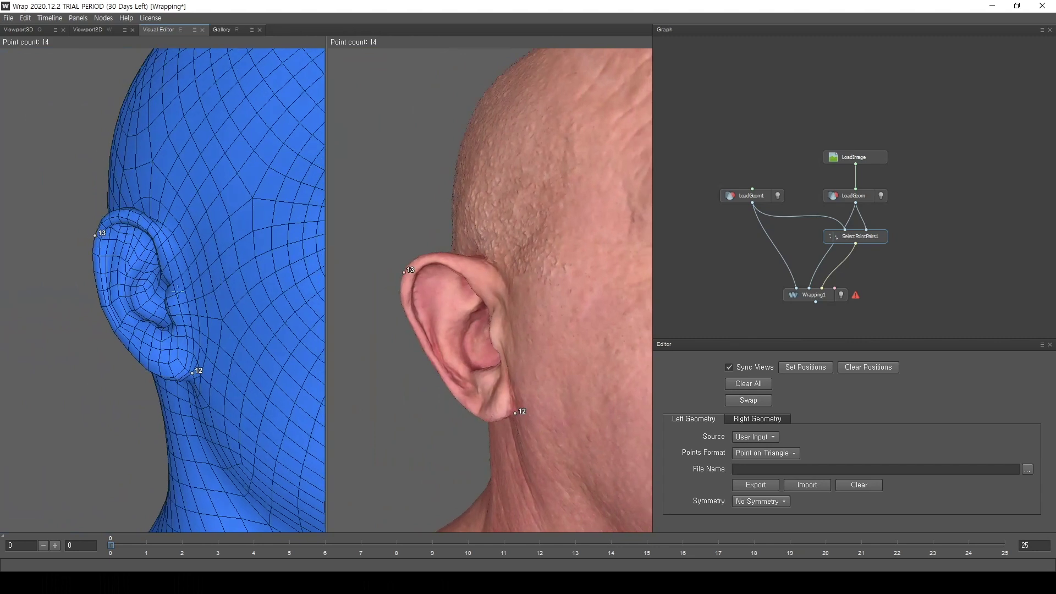
Step: Place point pairs where the top front of the right ear joins the head and on the ear's lower back rim
left_click_drag(177, 291, 199, 301)
left_click(191, 235)
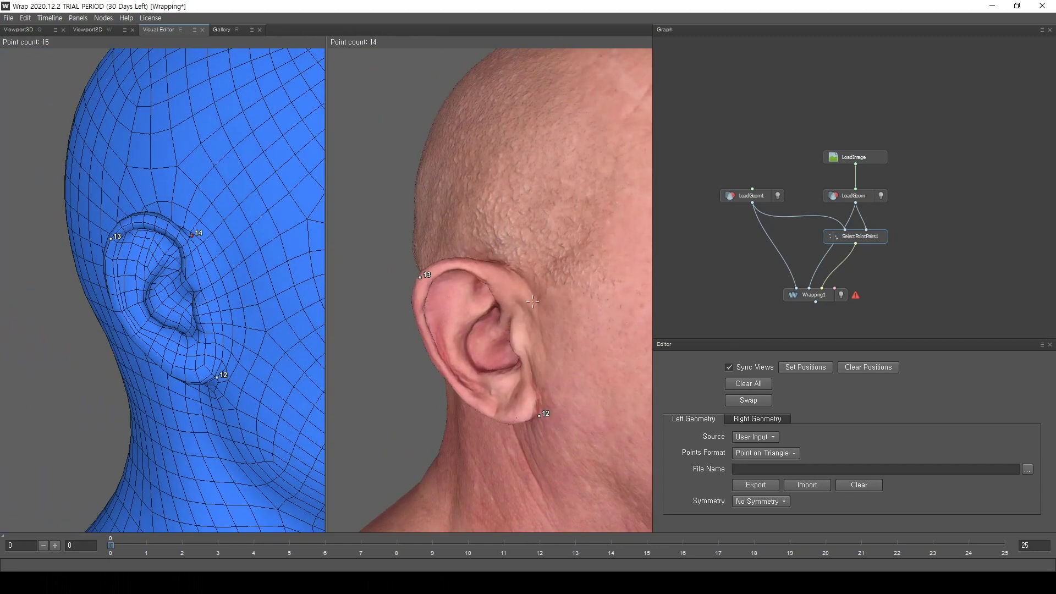
left_click(521, 278)
left_click_drag(528, 297, 710, 347)
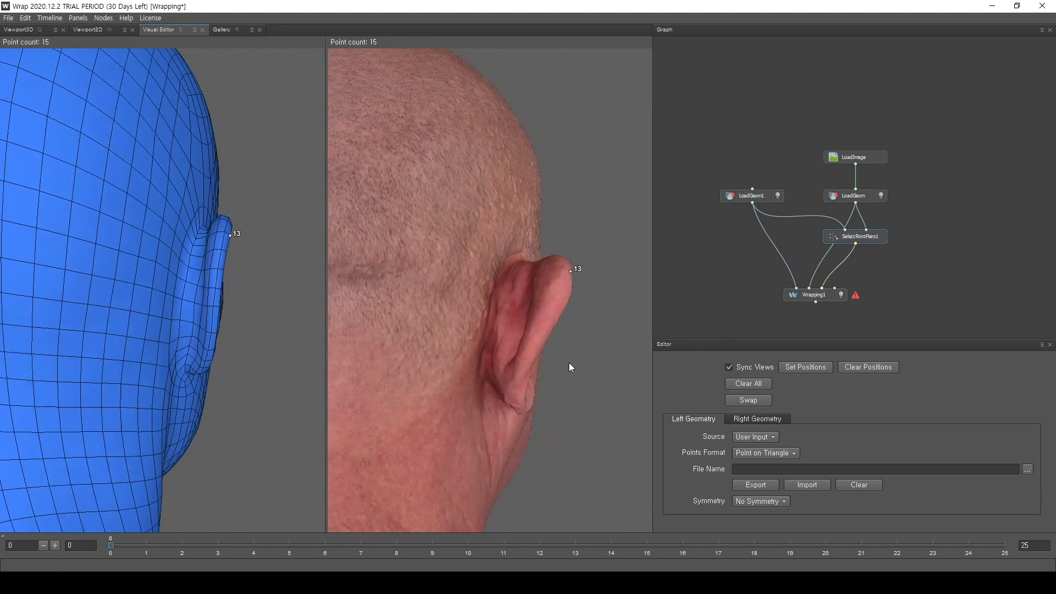
left_click_drag(569, 365, 600, 365)
left_click(535, 376)
left_click(214, 333)
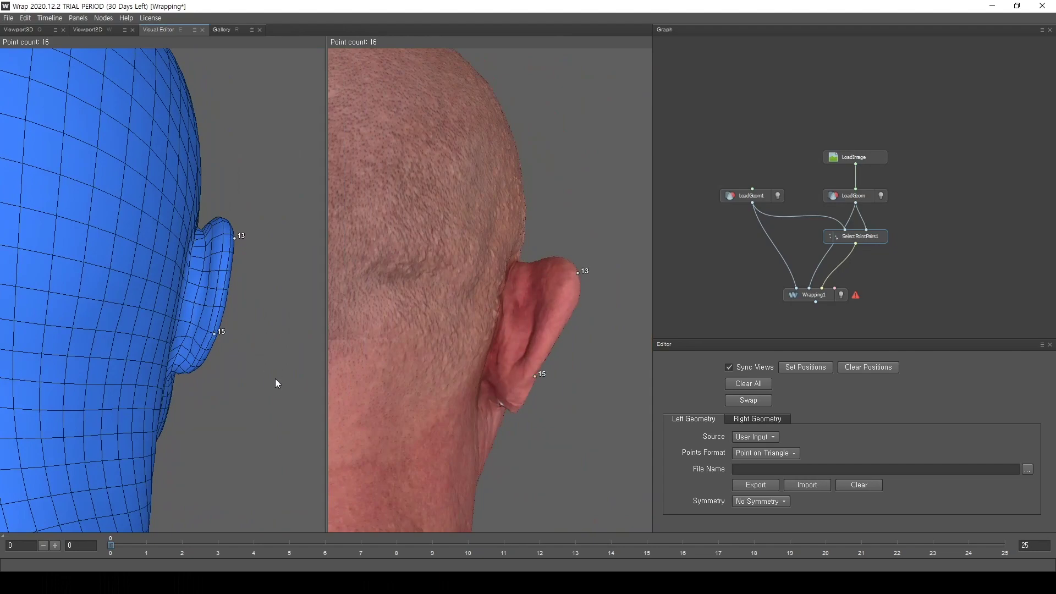
Step: Place a point pair on the upper outer rim of the left ear on both the scan and the basemesh
scroll(157, 302, "down", 8)
left_click_drag(178, 324, 444, 355)
middle_click_drag(445, 355, 325, 373)
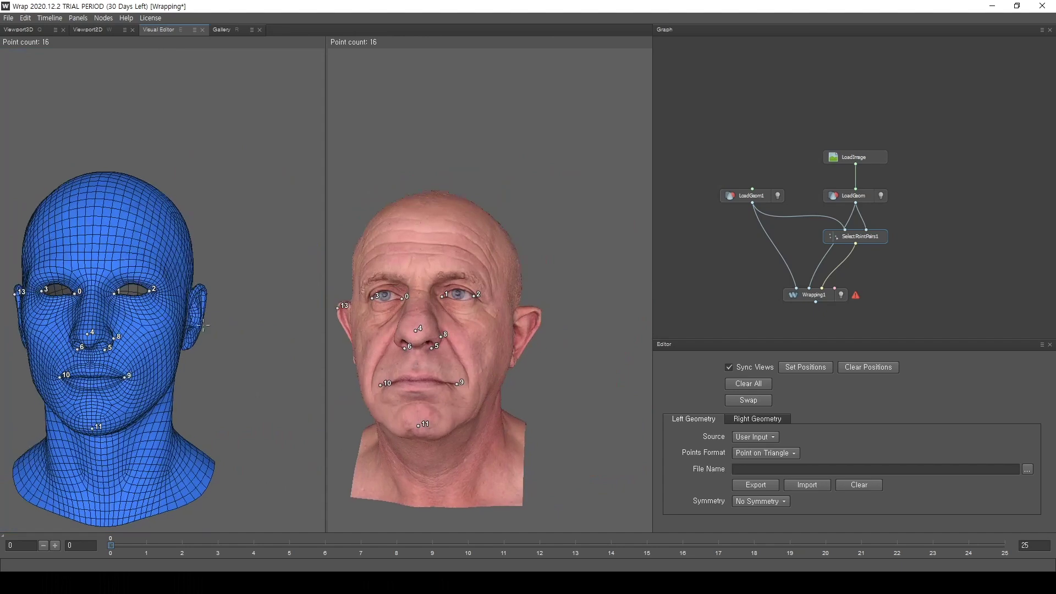
scroll(142, 334, "up", 5)
left_click_drag(141, 334, 80, 335)
scroll(132, 334, "up", 4)
middle_click_drag(190, 331, 166, 334)
left_click_drag(166, 335, 202, 332)
left_click(566, 343)
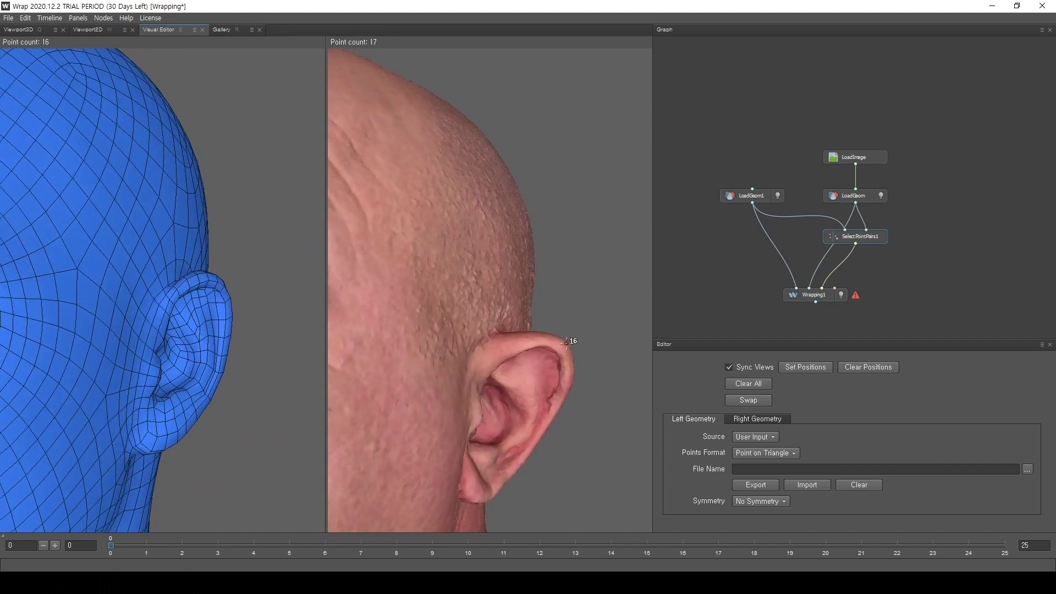
left_click(224, 286)
Step: Place point pairs at the base of the left earlobe and where the top front of the left ear joins the head
middle_click_drag(225, 286, 246, 222)
left_click(155, 382)
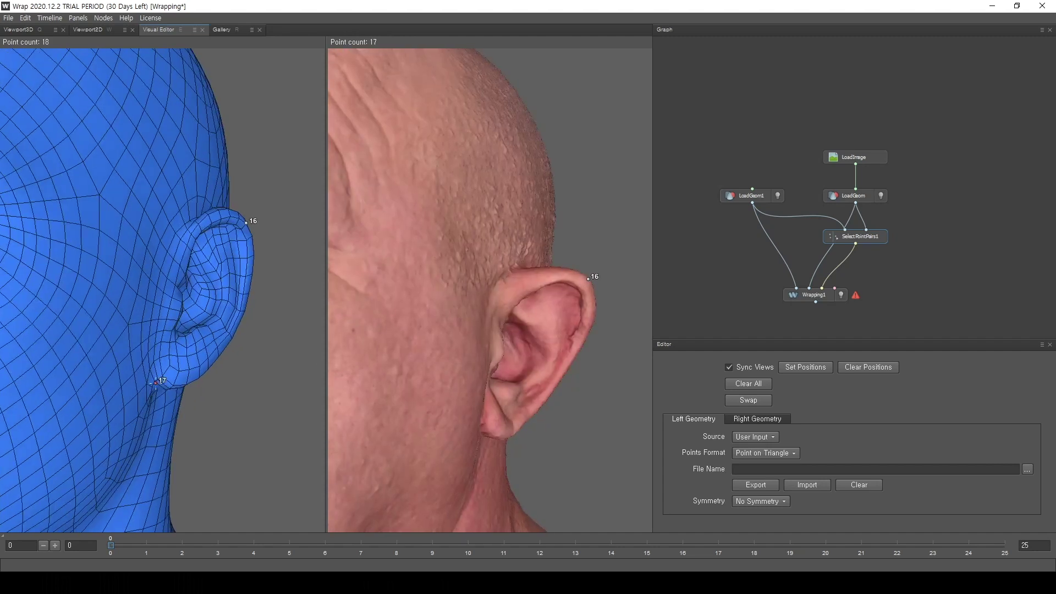
left_click_drag(468, 431, 446, 429)
left_click(449, 426)
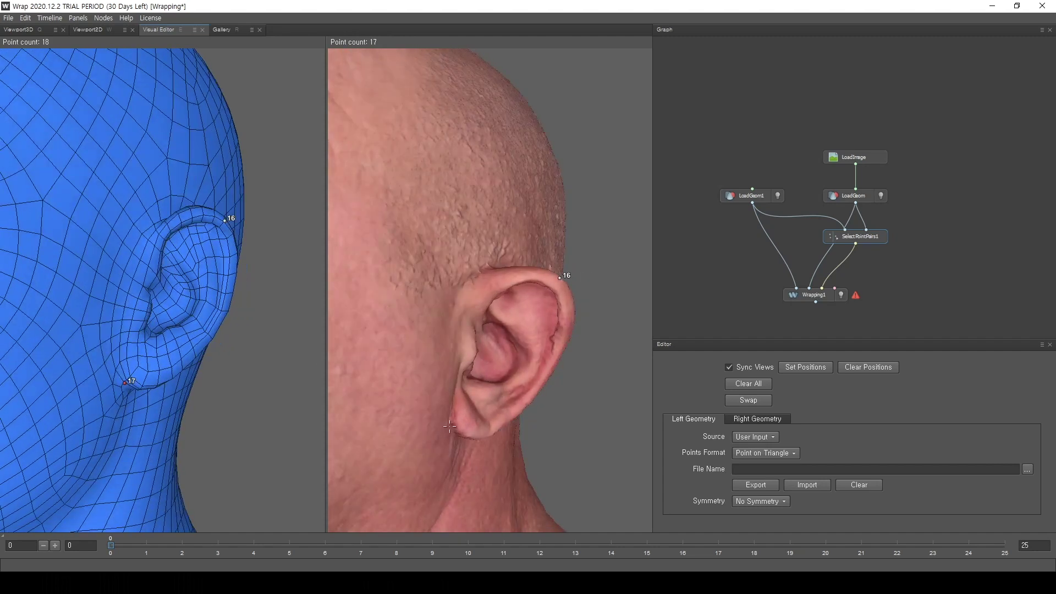
left_click_drag(488, 318, 488, 339)
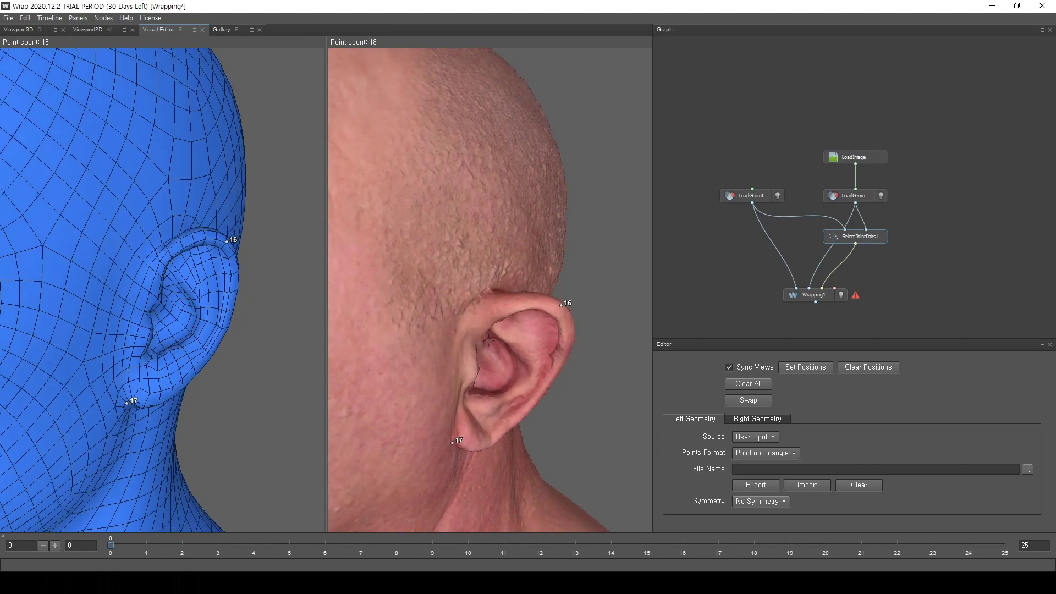
left_click(471, 307)
left_click(152, 255)
Step: Place a point pair on the lower back rim of the left ear on both the basemesh and the scan
left_click_drag(95, 328, 3, 336)
mouse_move(125, 332)
middle_mouse_down()
mouse_move(146, 334)
mouse_move(132, 338)
middle_mouse_up()
left_click(106, 348)
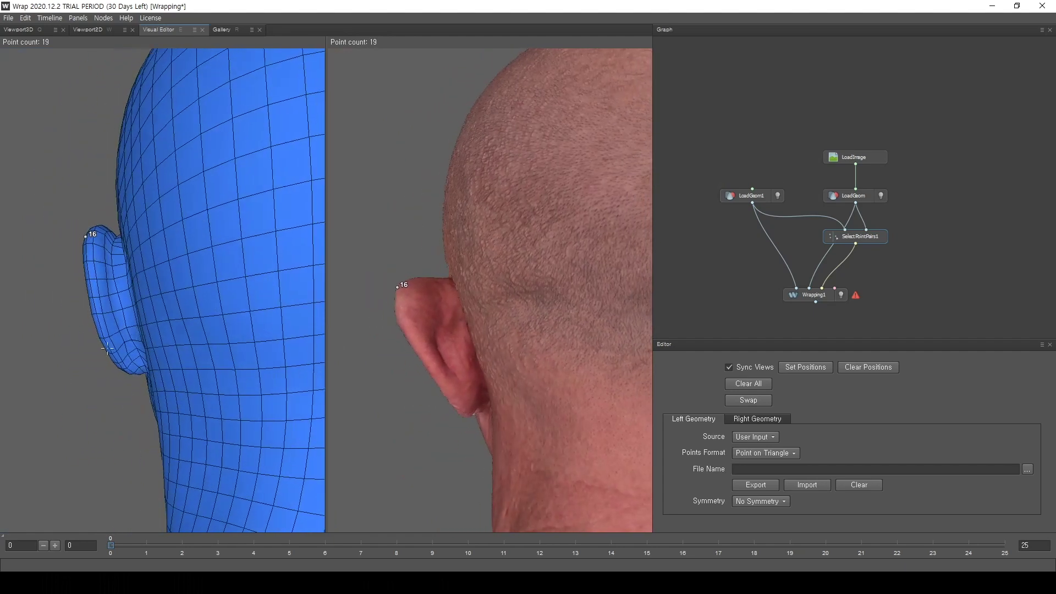
left_click(442, 388)
Step: Return to the 3D viewport and compute the Wrapping1 node to wrap the basemesh onto the scan
scroll(411, 305, "down", 6)
left_click_drag(479, 328, 612, 388)
left_click_drag(442, 299, 538, 330)
scroll(538, 330, "up", 5)
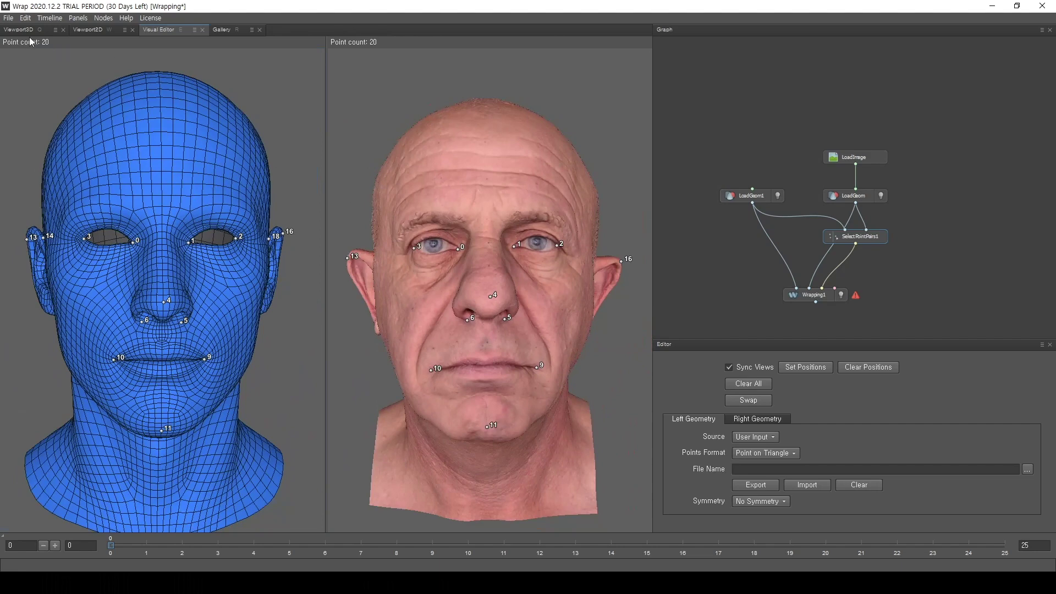
left_click(23, 31)
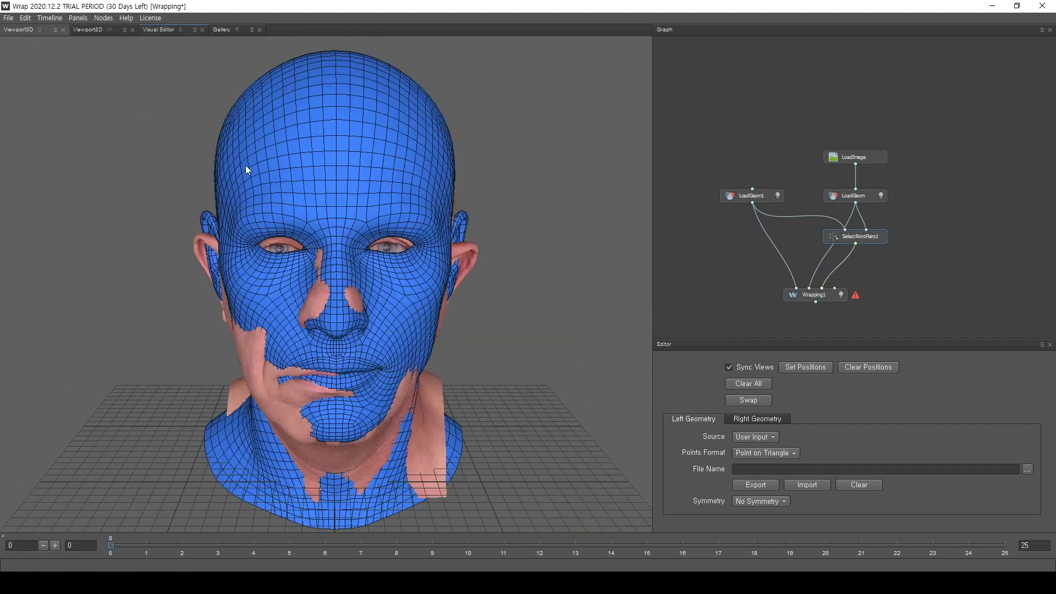
left_click_drag(484, 300, 692, 284)
left_click(814, 294)
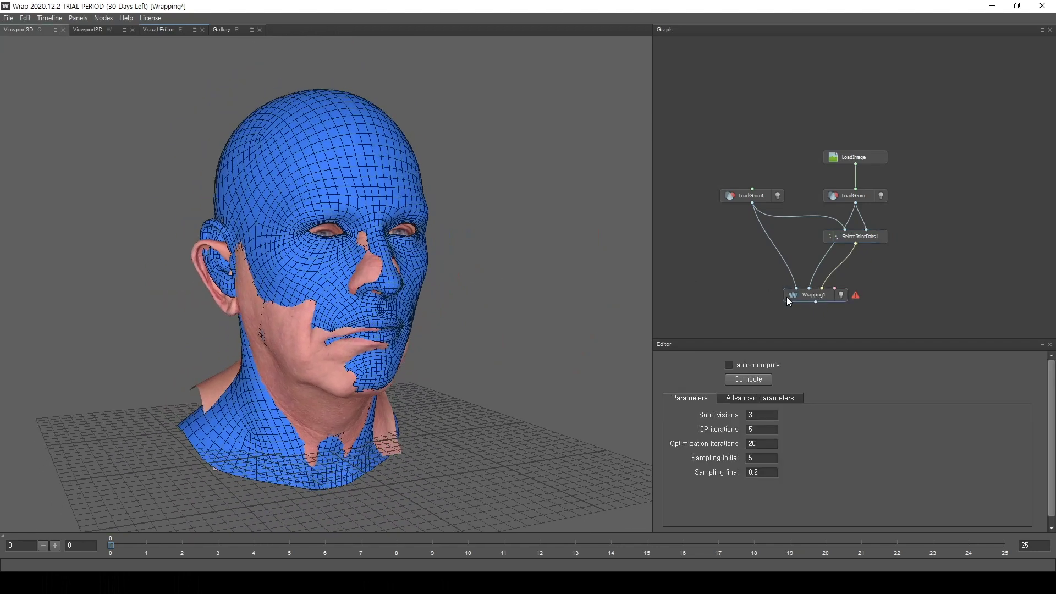
left_click(755, 379)
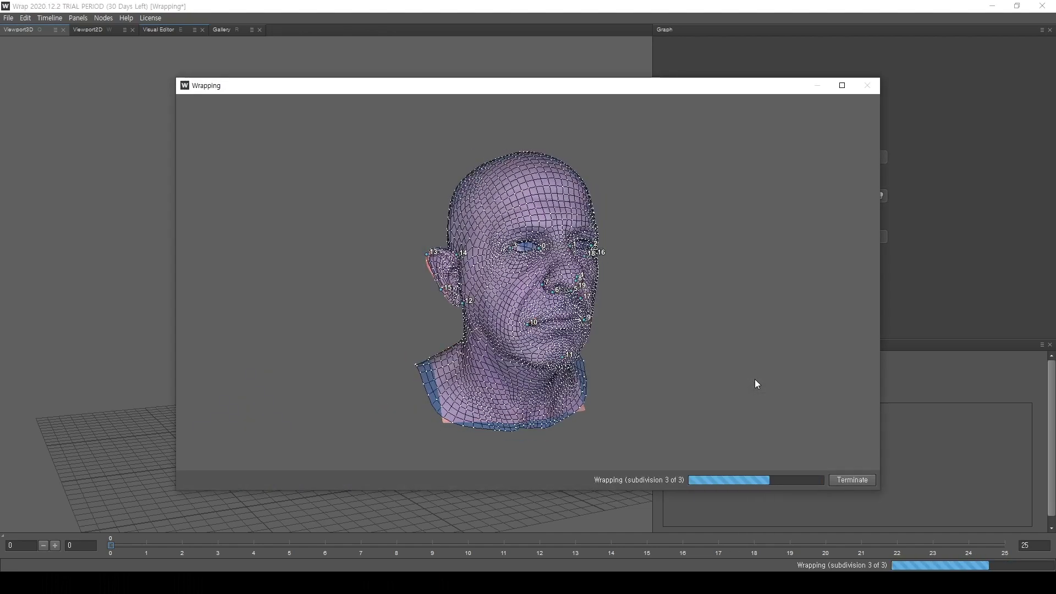
Step: Hide the LoadGeom1 basemesh and the LoadGeom scan so that only the wrapped mesh is displayed
left_click_drag(545, 302, 495, 297)
right_click_drag(506, 300, 649, 333)
left_click_drag(528, 319, 572, 315)
left_click_drag(516, 354, 365, 319)
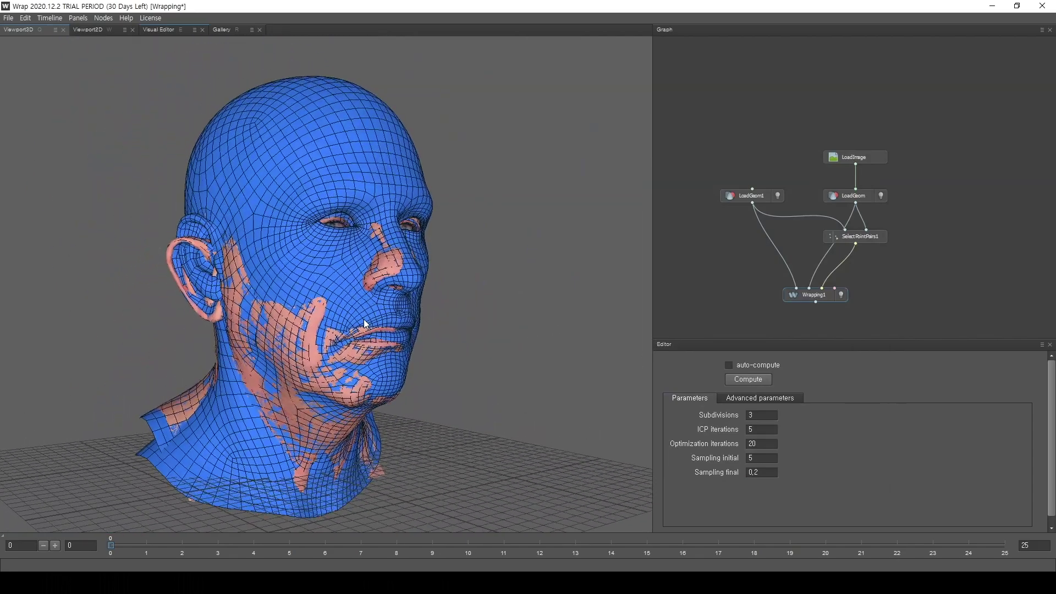
left_click(778, 197)
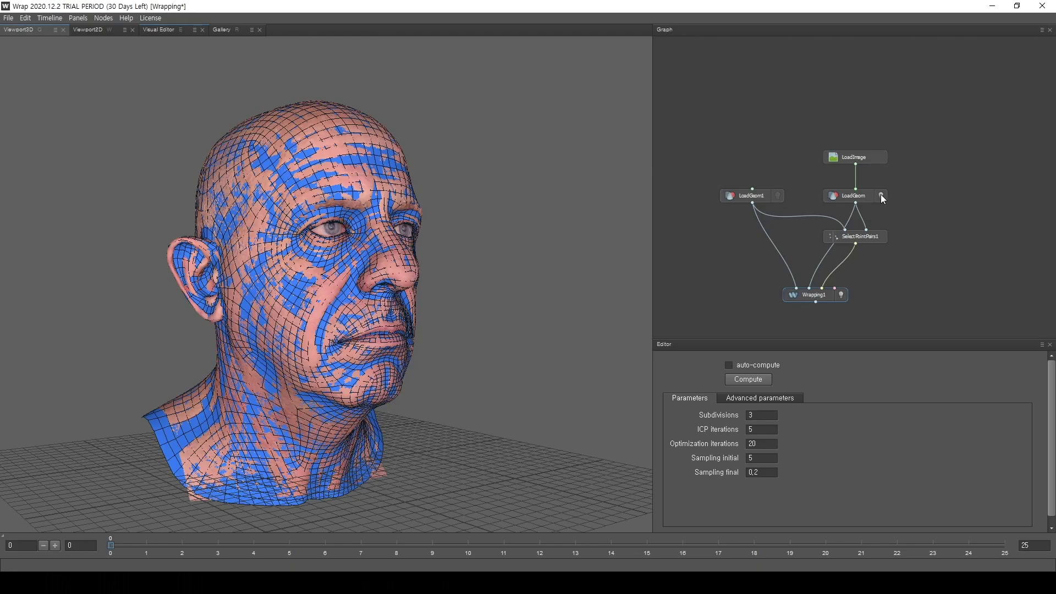
left_click(882, 196)
Step: Compare the wrapped mesh with the original basemesh by toggling the visibility of LoadGeom1
left_click_drag(426, 312, 473, 311)
left_click(780, 196)
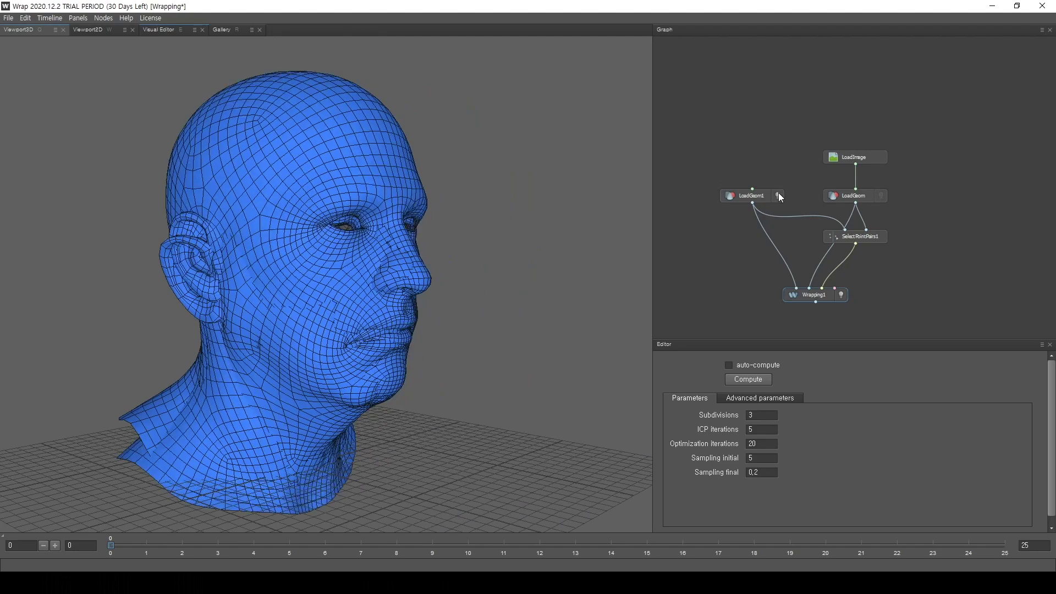
left_click(780, 196)
left_click(780, 196)
left_click_drag(470, 292, 387, 285)
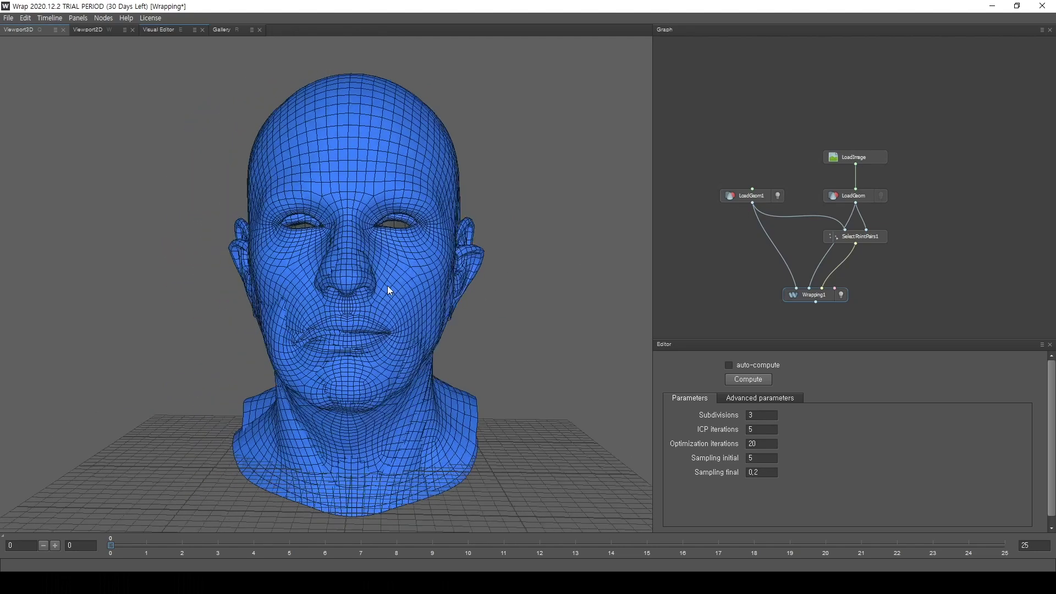
left_click(778, 195)
Step: Compare the wrapped mesh with the scan by toggling LoadGeom's visibility, and examine the wrapped face and ears up close
left_click(881, 196)
left_click(882, 196)
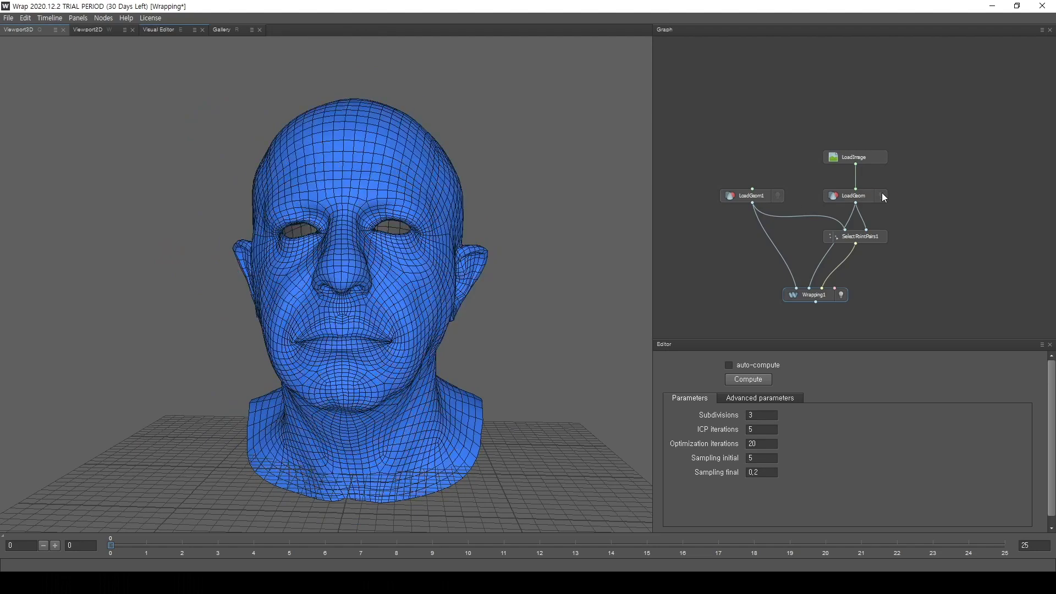
left_click(882, 196)
left_click(882, 196)
left_click_drag(577, 286, 360, 328)
left_click(881, 195)
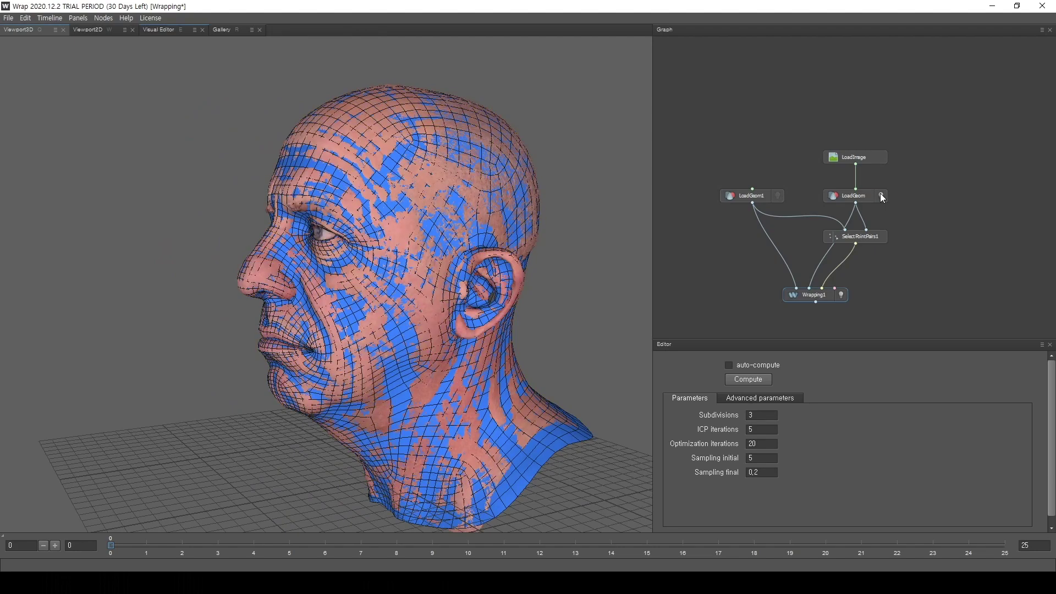
left_click(881, 196)
left_click(881, 196)
left_click(882, 197)
left_click_drag(589, 281, 545, 306)
scroll(567, 325, "up", 5)
left_click_drag(585, 341, 434, 331)
scroll(418, 286, "down", 5)
left_click_drag(462, 370, 345, 382)
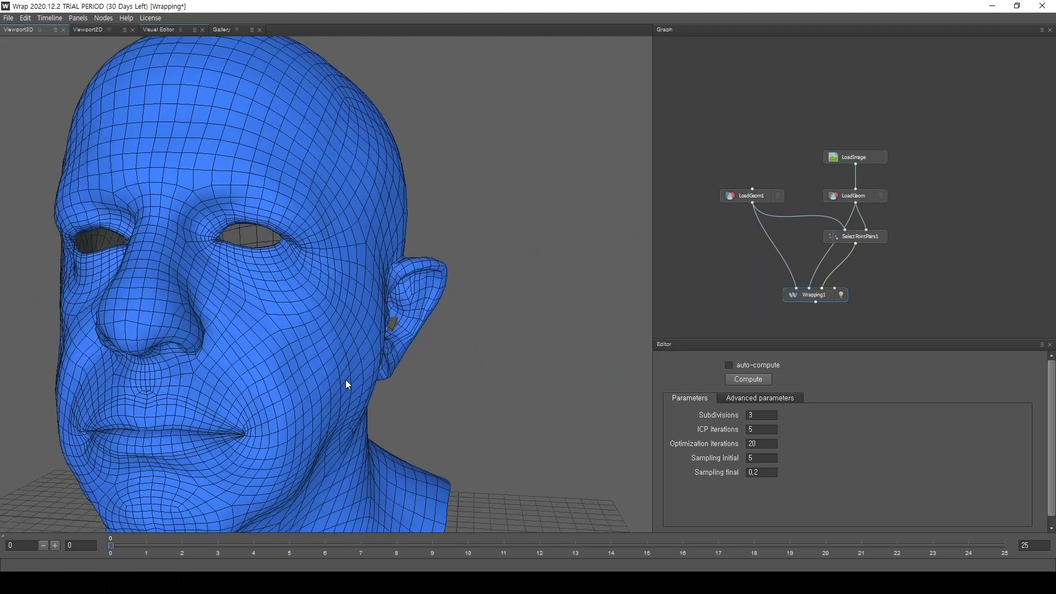
Step: Reopen the SelectPointPairs1 node in the Visual Editor and add a point pair inside the left ear
left_click(161, 29)
left_click_drag(414, 311, 424, 330)
left_click(858, 241)
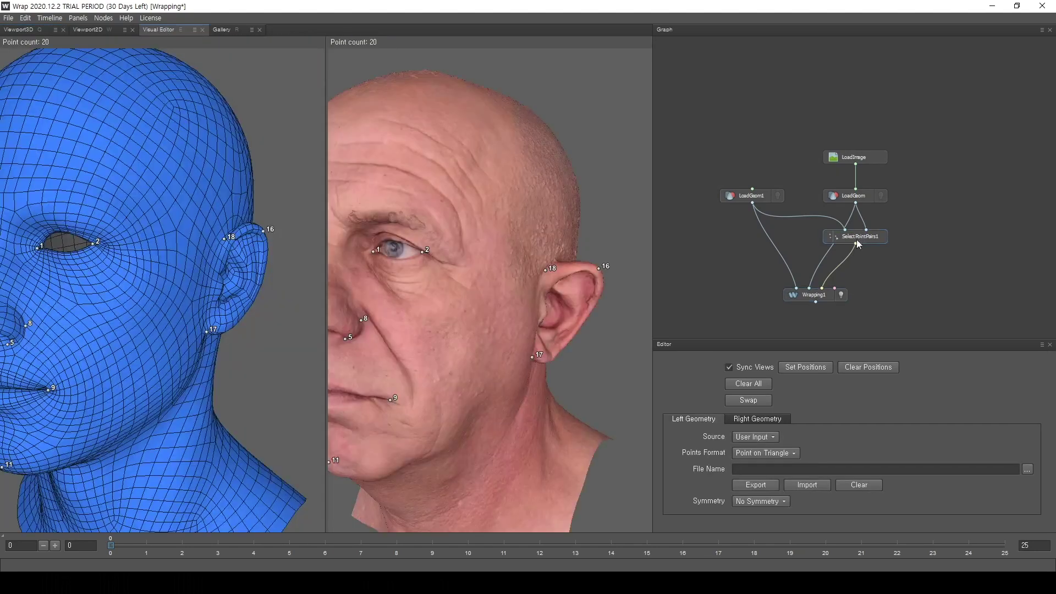
scroll(568, 308, "up", 8)
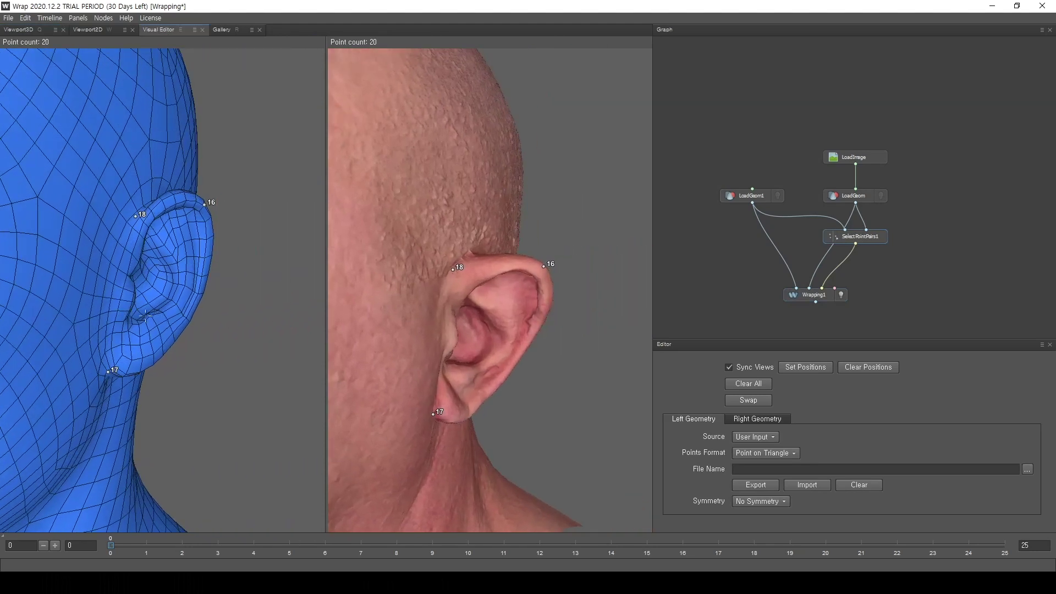
left_click_drag(168, 322, 183, 324)
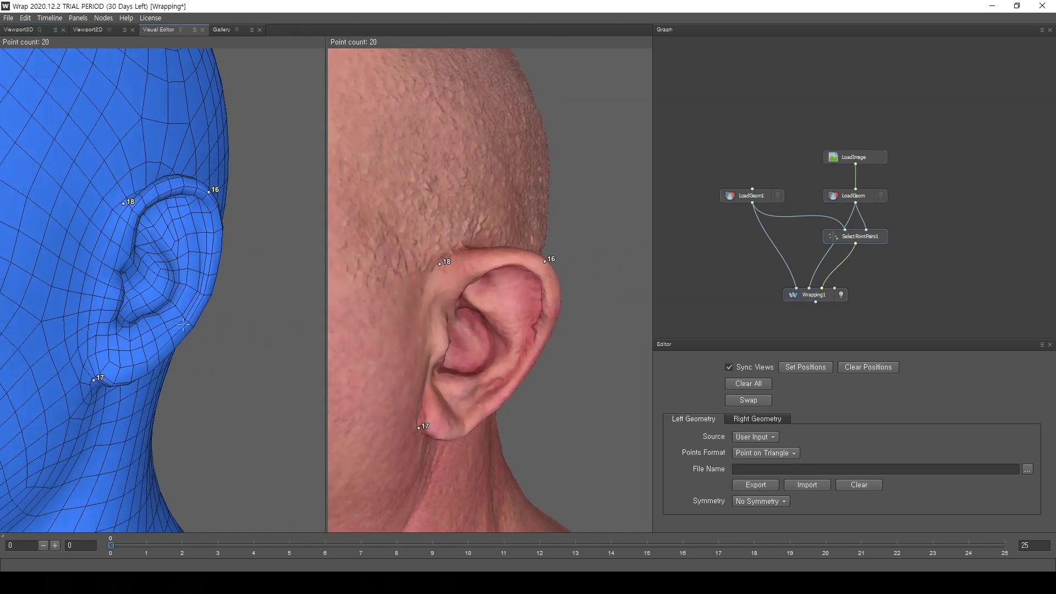
left_click(168, 300)
left_click(458, 329)
Step: Place point pairs behind the left and right ears, where the back of each ear joins the head
left_click_drag(210, 328, 107, 319)
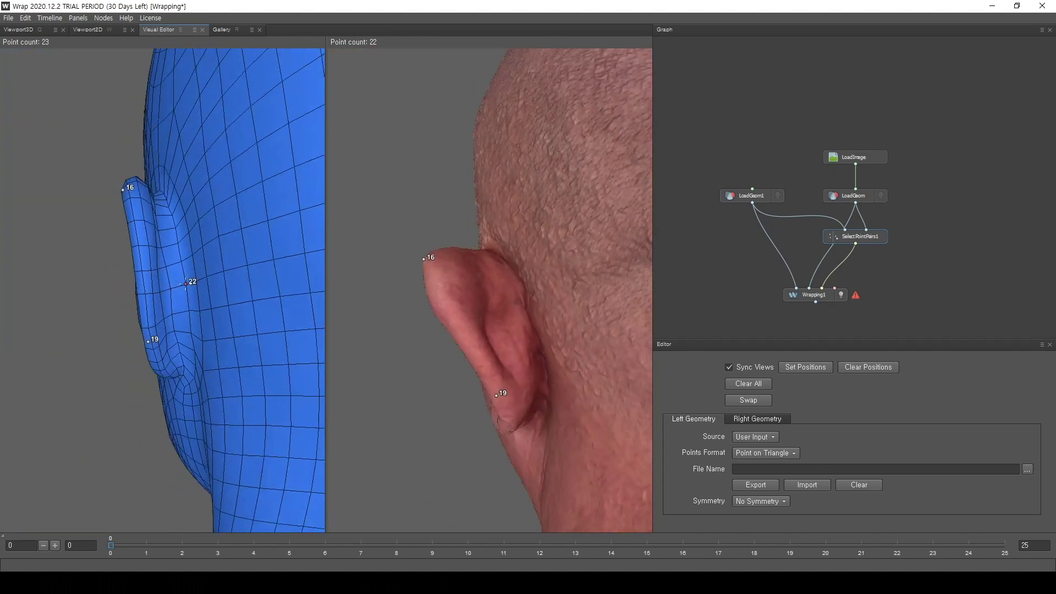
left_click(533, 339)
mouse_move(533, 339)
left_mouse_down()
mouse_move(563, 339)
mouse_move(524, 333)
left_mouse_up()
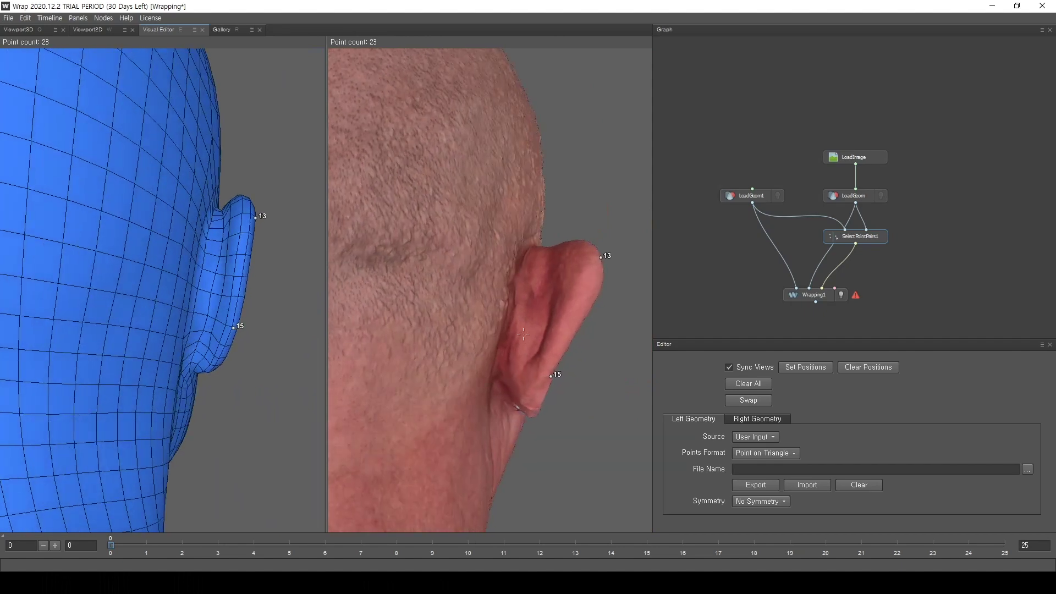
left_click(515, 331)
Step: Place two point pairs inside the right ear, at the front of the ear canal hollow and on the inner ridge
left_click_drag(197, 336, 192, 348)
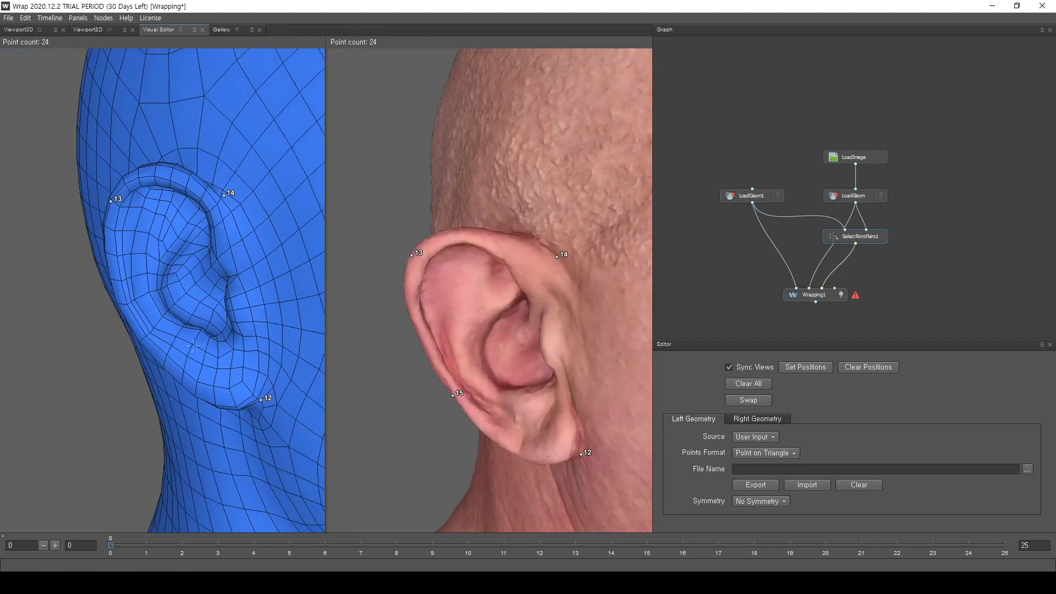
left_click(213, 294)
left_click(534, 355)
left_click_drag(512, 379, 483, 376)
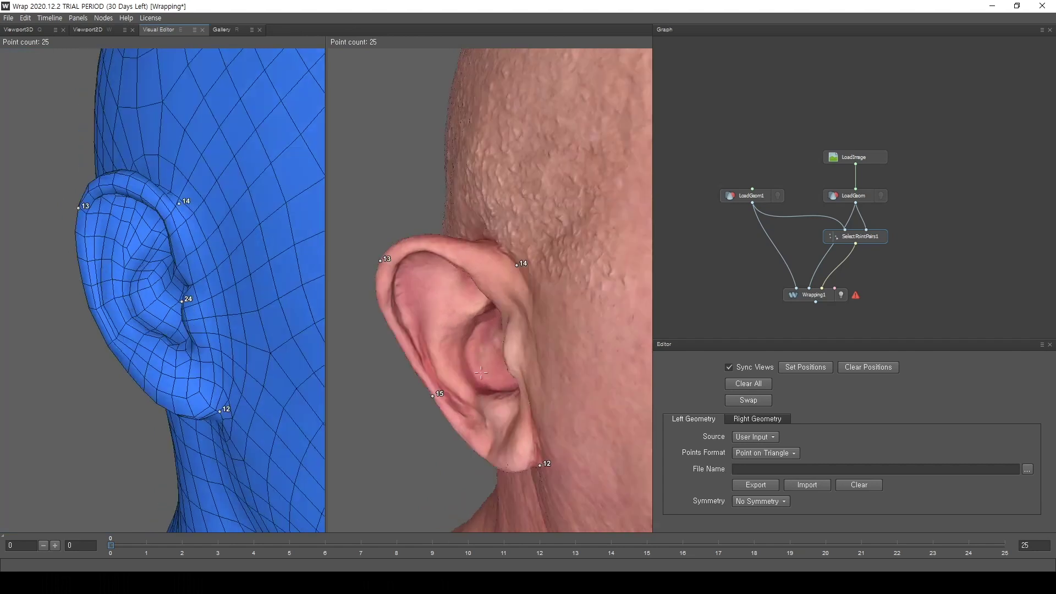
left_click(457, 335)
left_click(133, 275)
Step: Recompute the Wrapping1 node with the added ear point pairs and view the result in the 3D viewport
key("f")
mouse_move(136, 334)
left_mouse_down()
mouse_move(151, 332)
mouse_move(150, 349)
left_mouse_up()
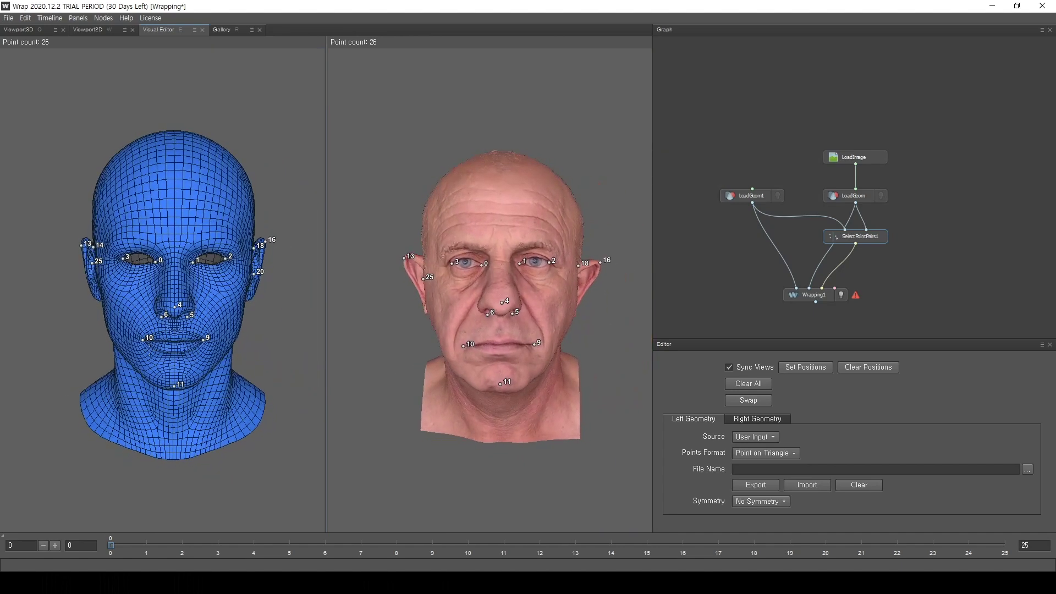
left_click(18, 29)
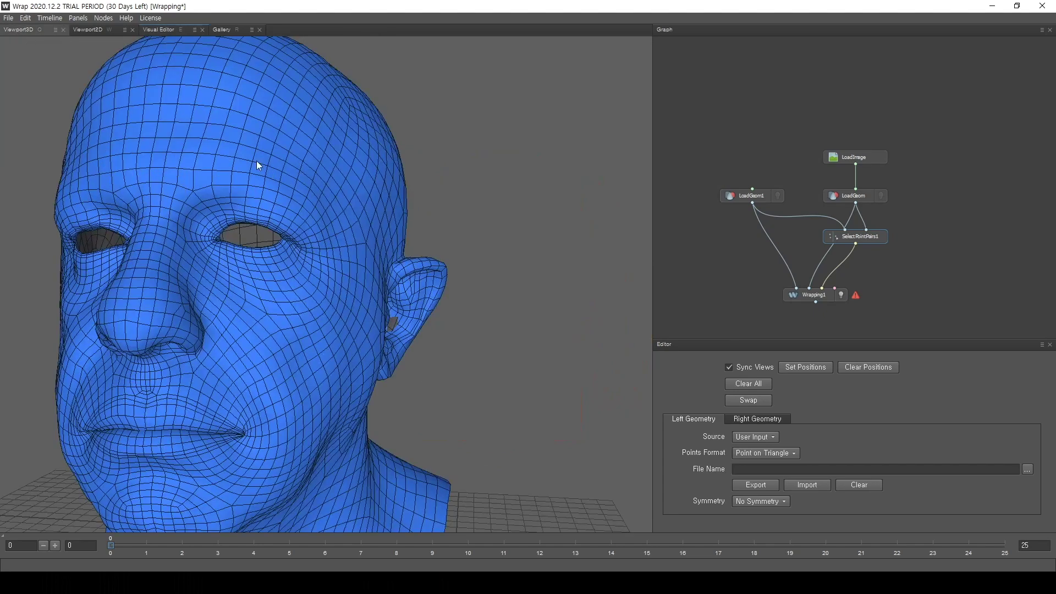
left_click(821, 296)
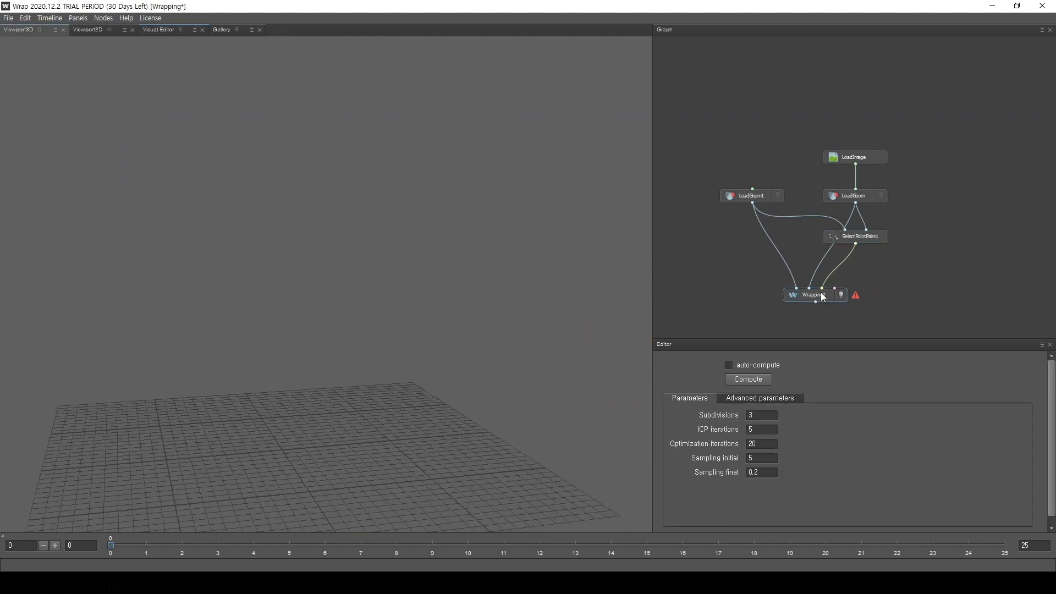
left_click(750, 380)
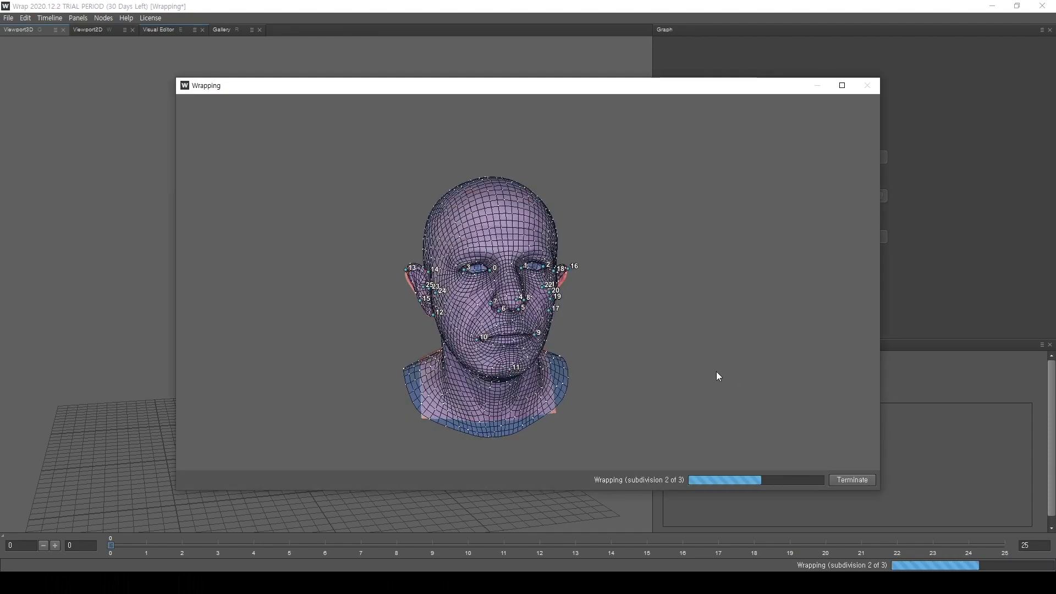
scroll(552, 325, "up", 5)
mouse_move(716, 345)
left_mouse_down()
mouse_move(607, 333)
mouse_move(720, 343)
left_mouse_up()
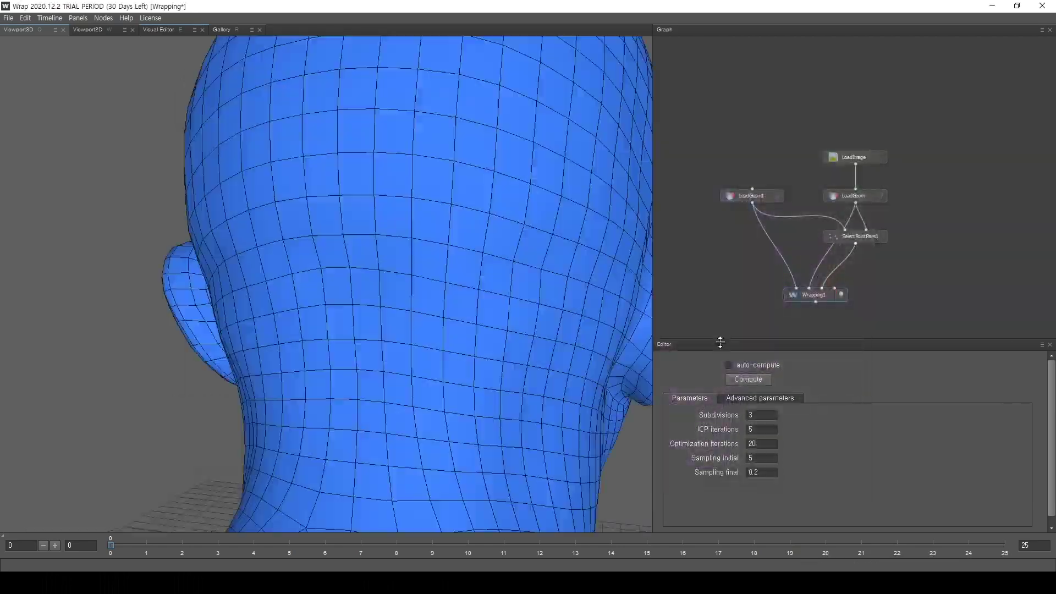
Step: Set the Wrapping1 node's subdivisions to 6, recompute the wrap and inspect the resulting head from the side
scroll(507, 326, "down", 5)
left_click_drag(506, 325, 199, 345)
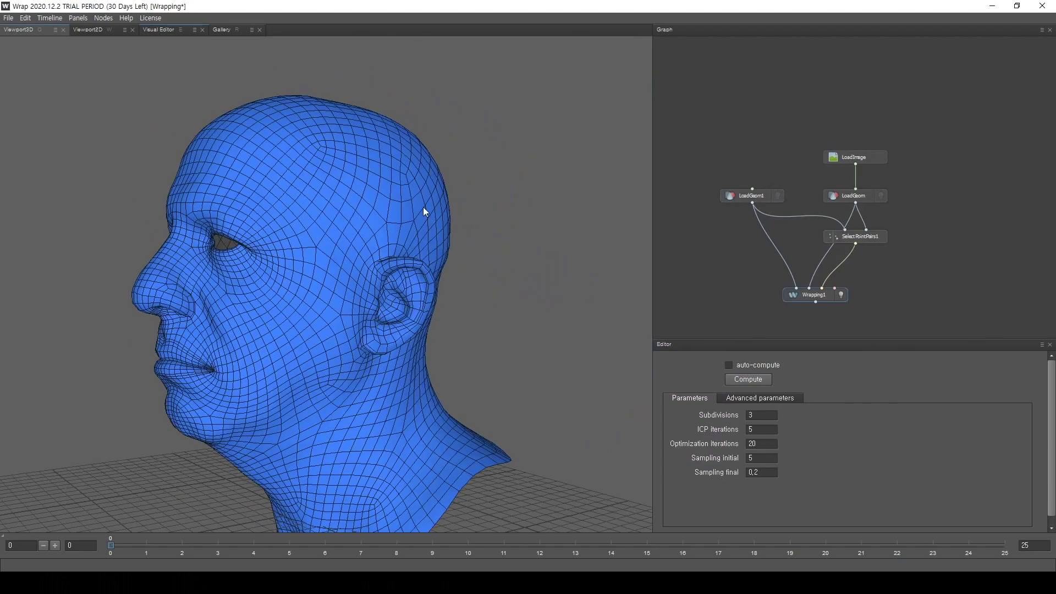
left_click_drag(406, 280, 438, 333)
scroll(465, 341, "down", 2)
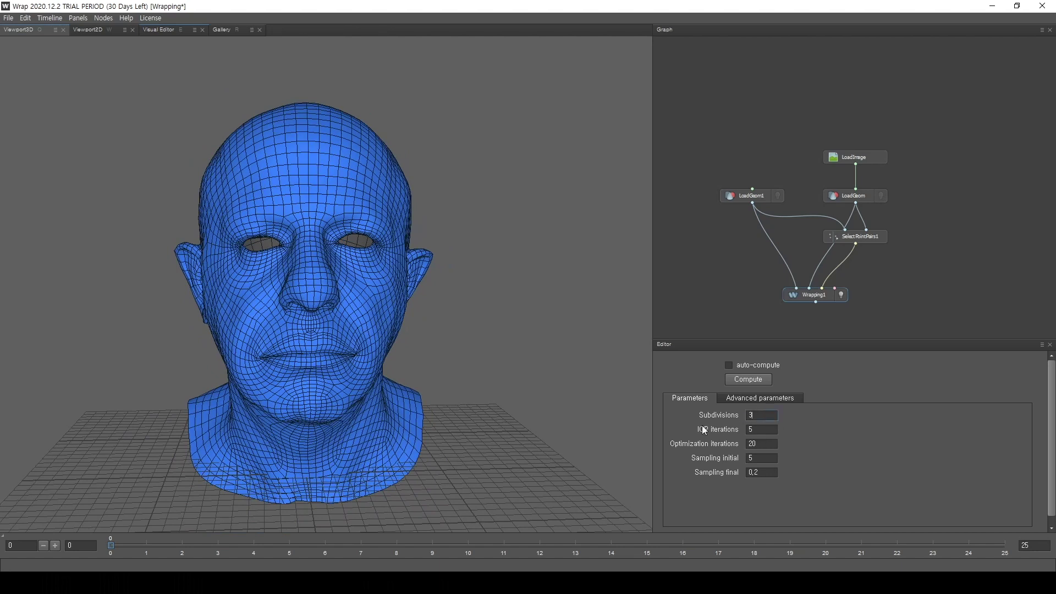
type("5")
key("Return")
left_click(761, 380)
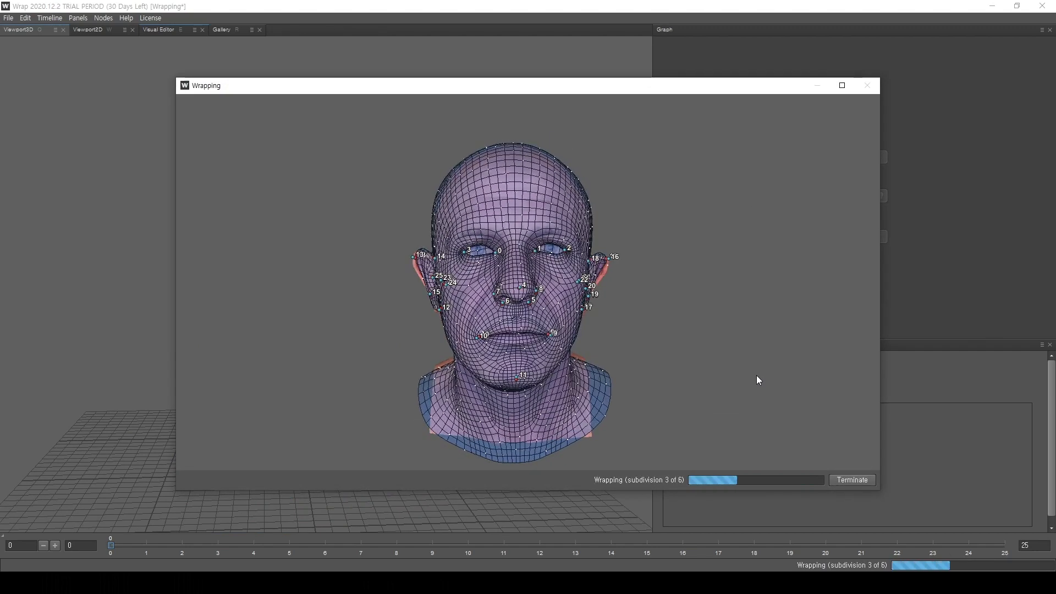
scroll(682, 296, "up", 2)
left_click_drag(683, 302, 543, 342)
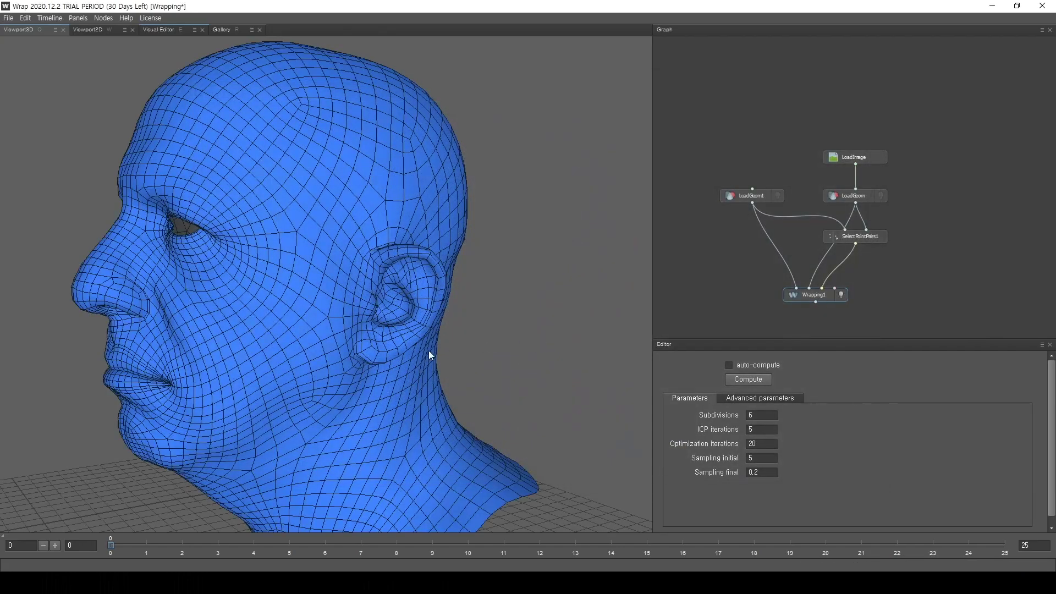
left_click_drag(428, 351, 358, 374)
scroll(349, 354, "down", 3)
Step: Add another LoadGeom node to the graph and load $GALLERY_DIR/Blendshapes/Basemesh.obj, reusing the file path from LoadGeom1
middle_click_drag(728, 279, 825, 271)
left_click(716, 230)
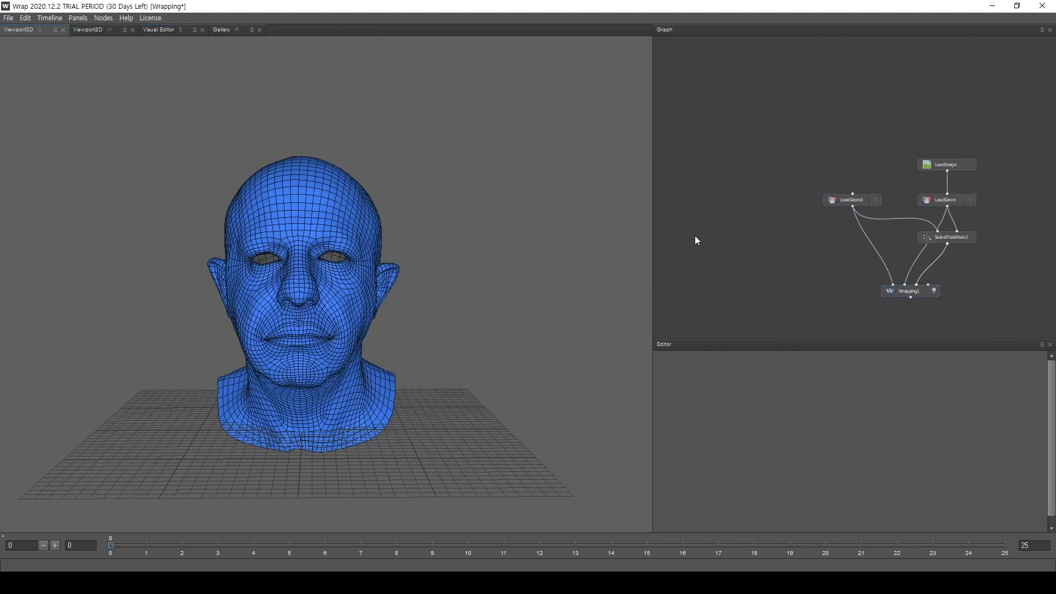
key("Tab")
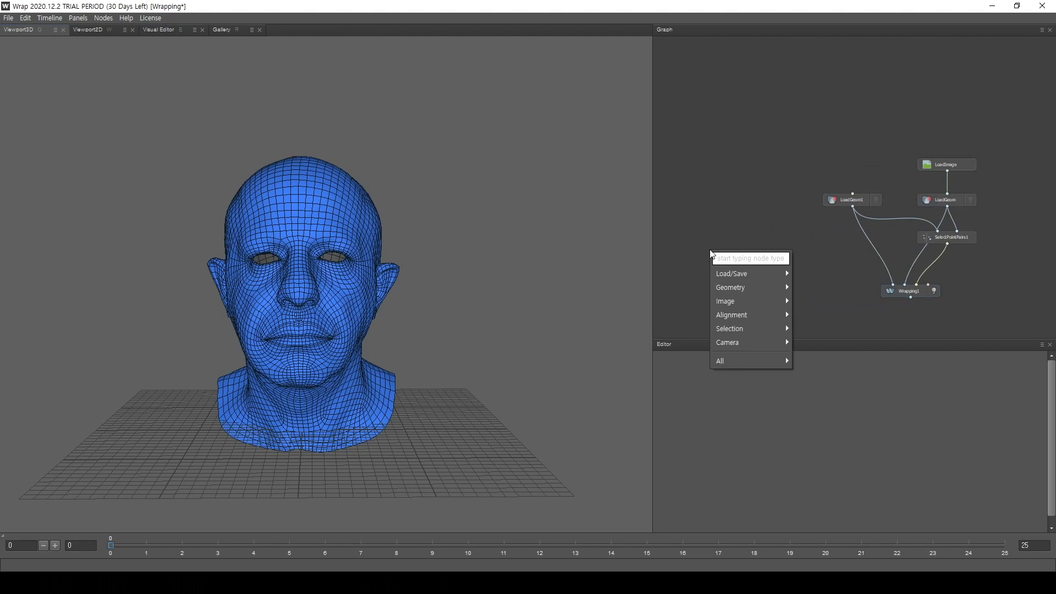
mouse_move(741, 275)
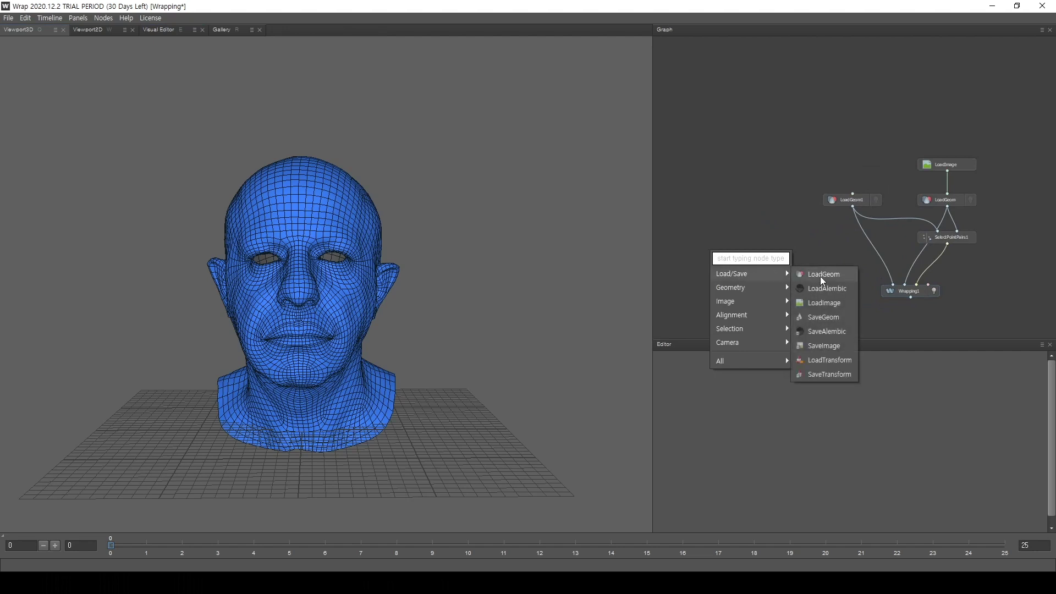
left_click(820, 275)
left_click(853, 198)
key("ctrl+a")
key("ctrl+c")
left_click(713, 246)
left_click(852, 369)
key("ctrl+v")
key("Return")
Step: Move the newly loaded basemesh to about -22.9 in X so it stands beside the wrapped head
middle_click_drag(411, 354, 482, 335, "alt")
right_click_drag(482, 336, 446, 372, "alt")
left_click_drag(446, 372, 189, 370, "alt")
left_click_drag(350, 401, 363, 395, "alt")
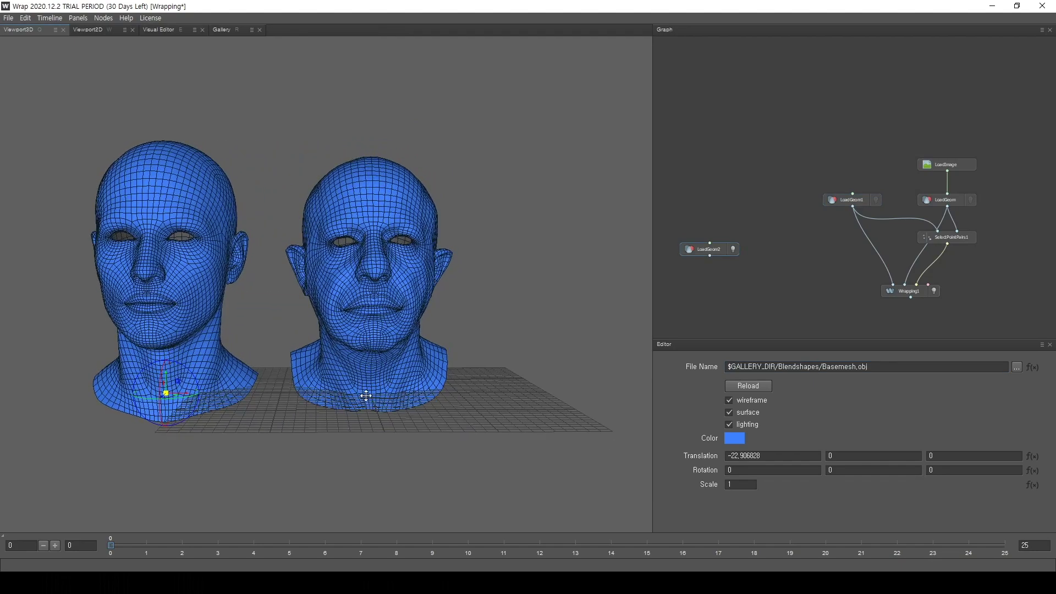
middle_click_drag(363, 394, 328, 411, "alt")
Step: Add a further LoadGeom node and load $GALLERY_DIR/Scans/Alex.drc, reusing the file path from the original LoadGeom node
left_click(795, 283)
key("Tab")
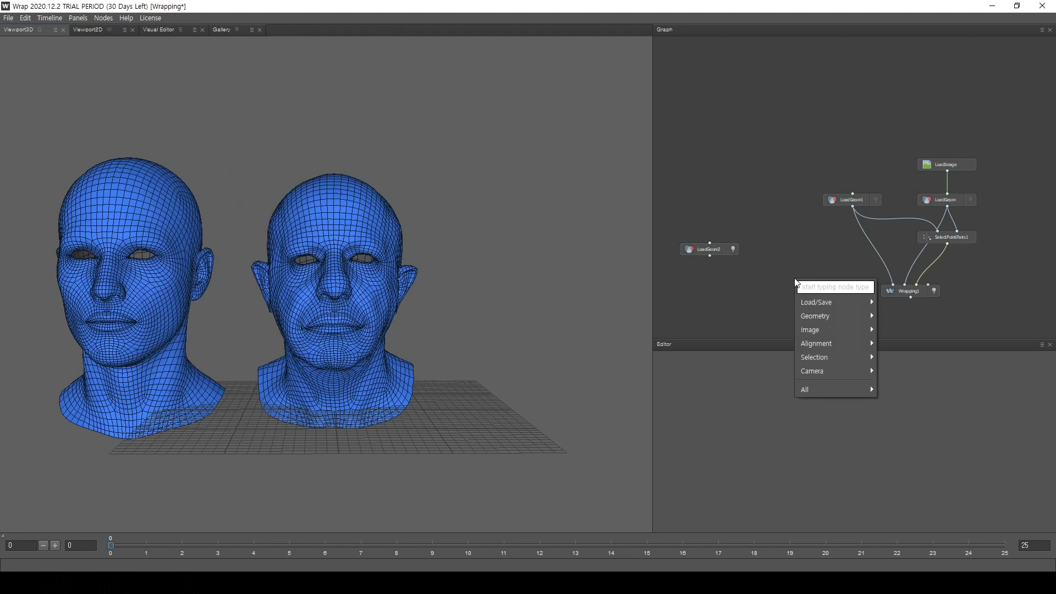
mouse_move(832, 302)
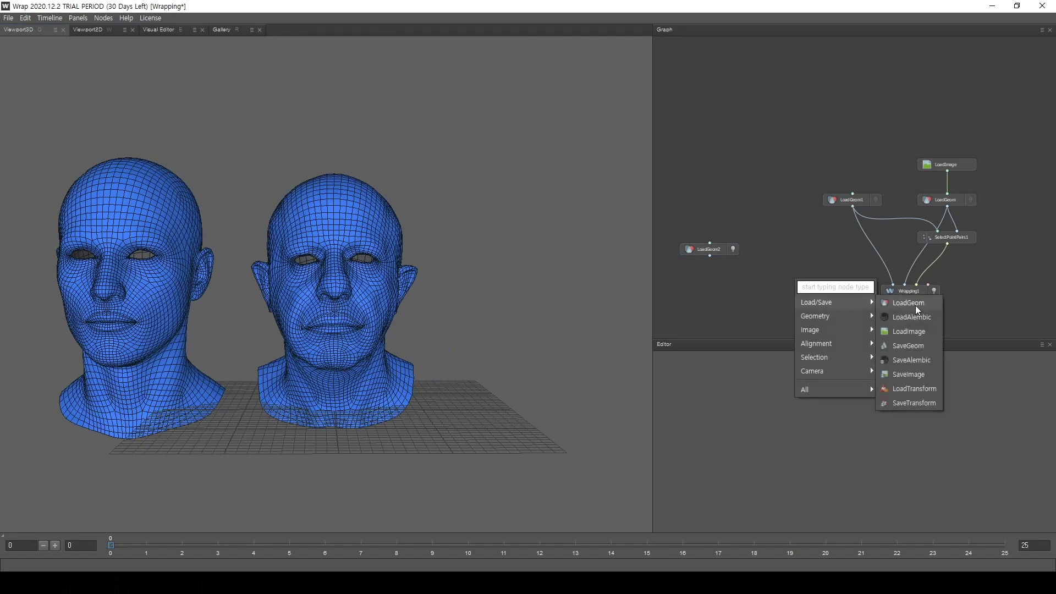
left_click(916, 304)
left_click(952, 203)
left_click_drag(838, 367, 601, 342)
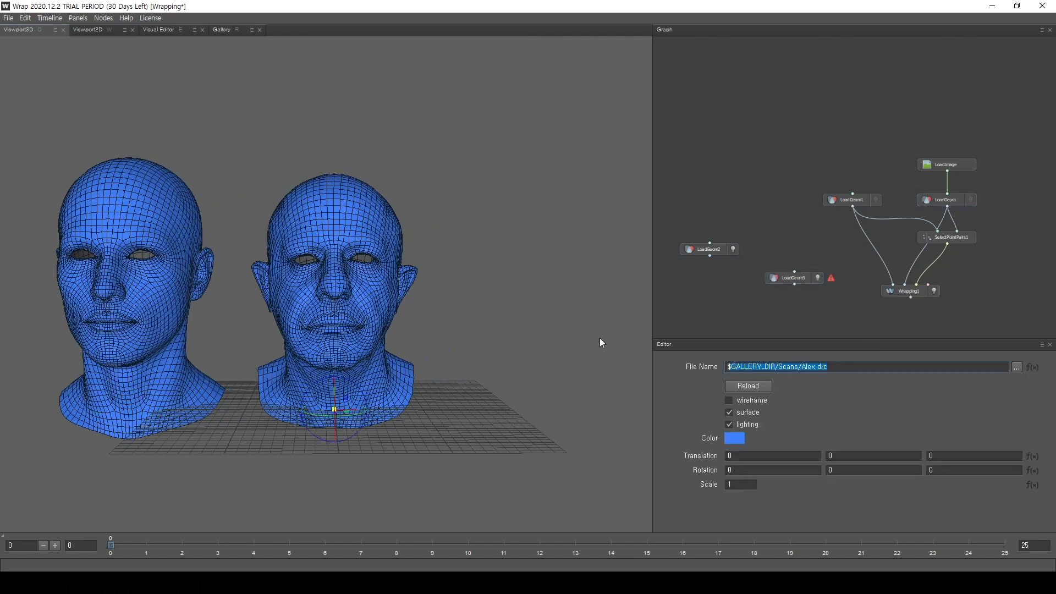
left_click(791, 279)
left_click(794, 368)
key("ctrl+v")
key("Return")
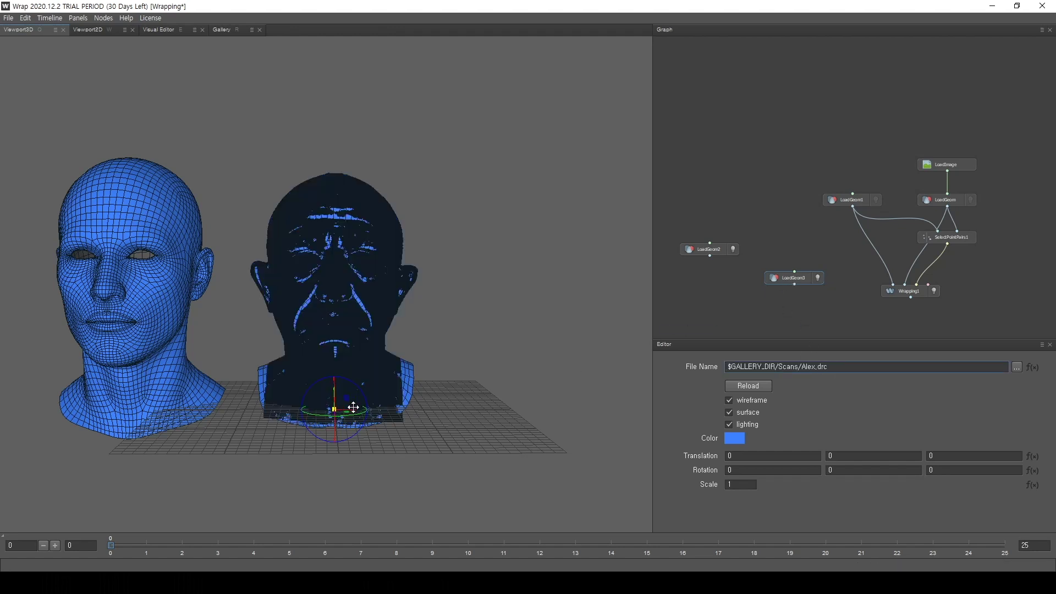
Step: Turn off the wireframe of the newly loaded Alex scan and move the scan to about 23.09 in X
left_click(730, 400)
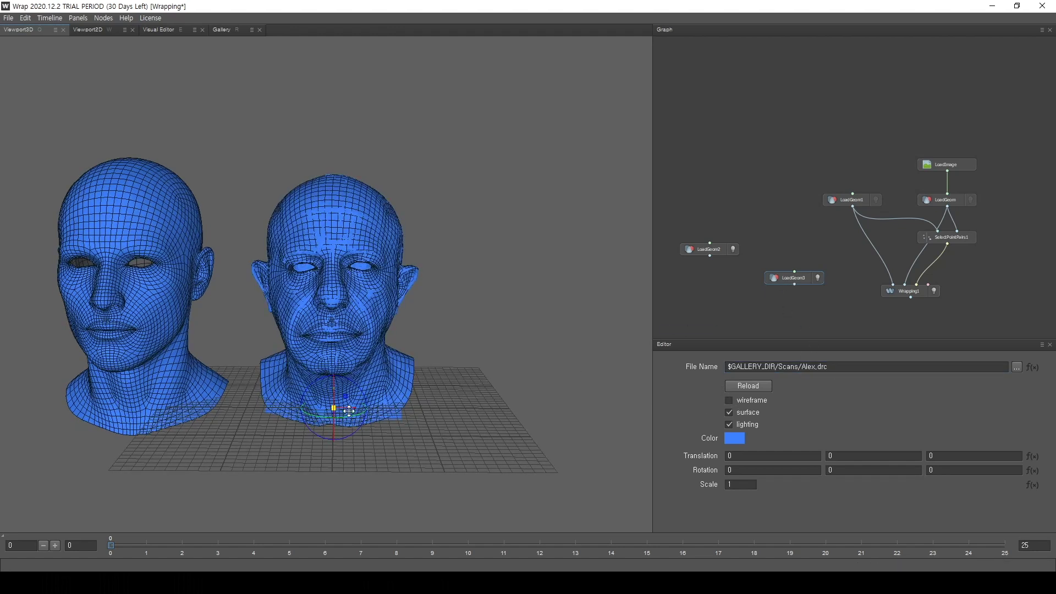
left_click_drag(341, 407, 566, 408)
left_click_drag(471, 415, 382, 424)
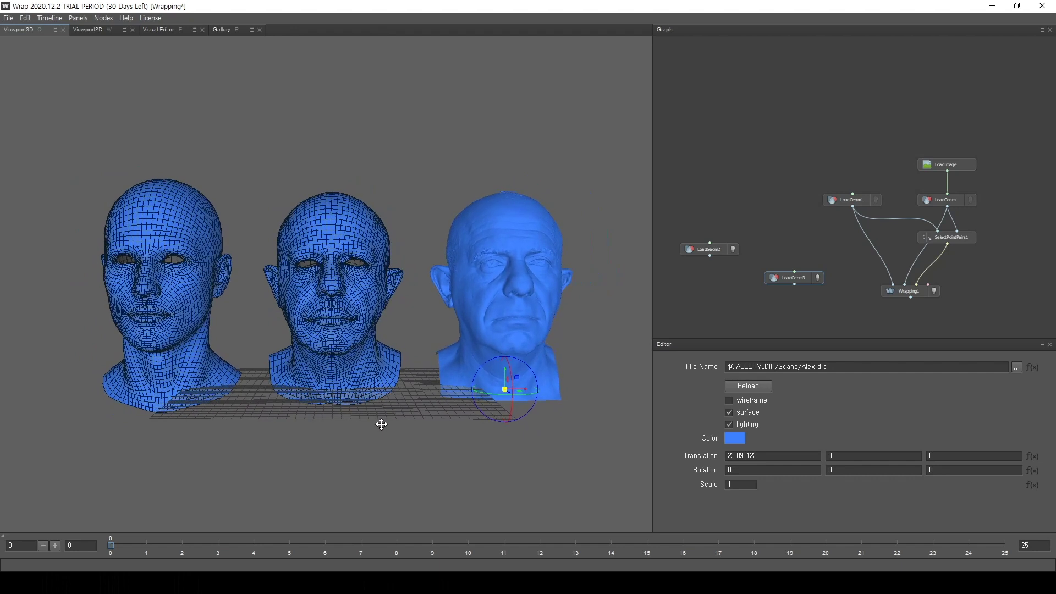
Step: Arrange the graph in one row with LoadGeom2 to the left and LoadGeom3 to the right of Wrapping1
left_click_drag(781, 256, 780, 243)
left_click_drag(844, 303, 763, 297)
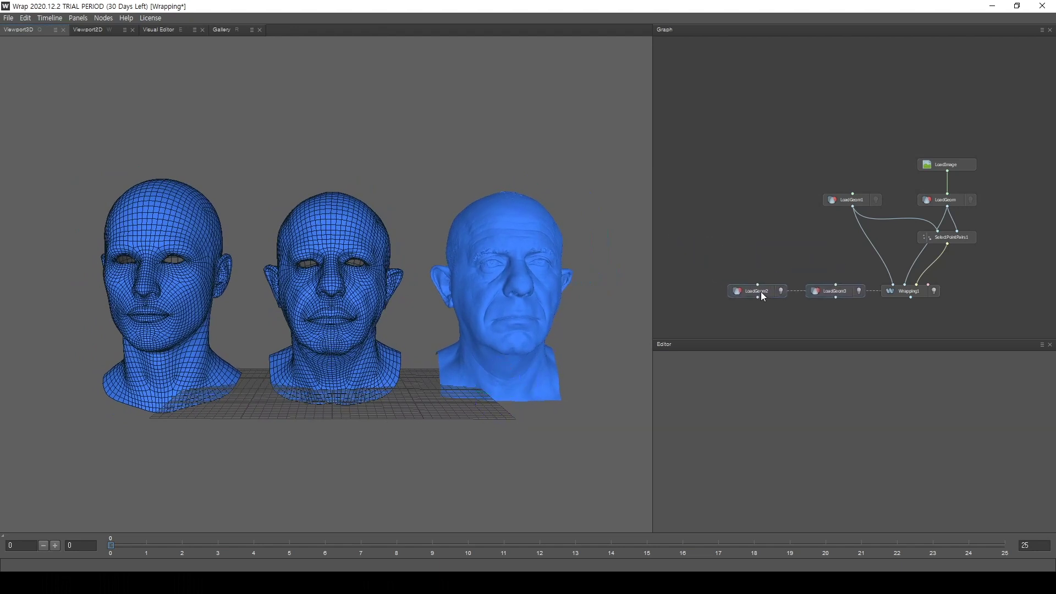
left_click_drag(963, 291, 994, 288)
left_click_drag(772, 289, 837, 295)
scroll(884, 319, "up", 3)
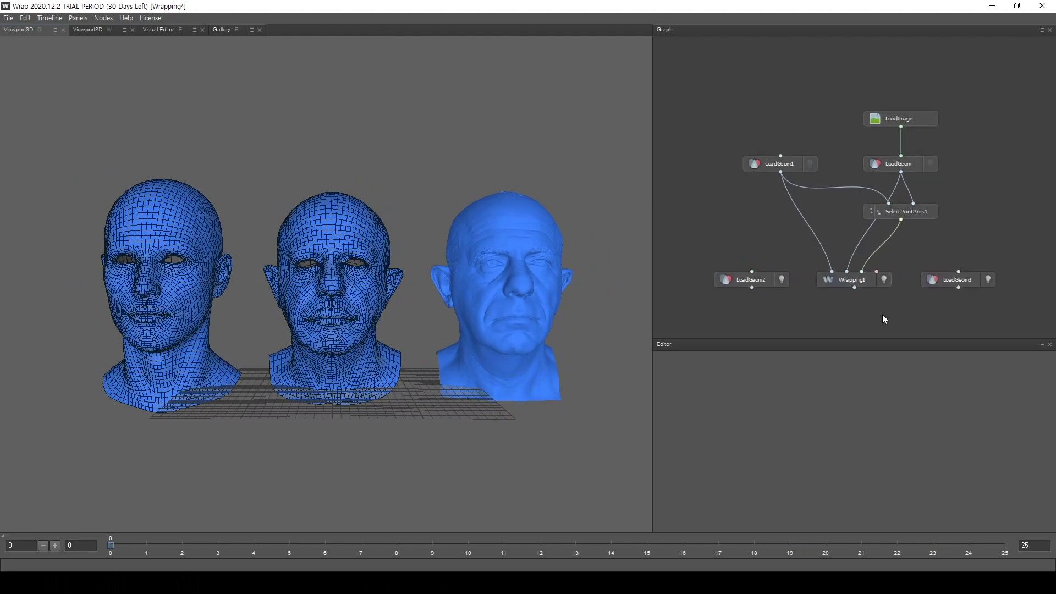
left_click_drag(947, 278, 942, 280)
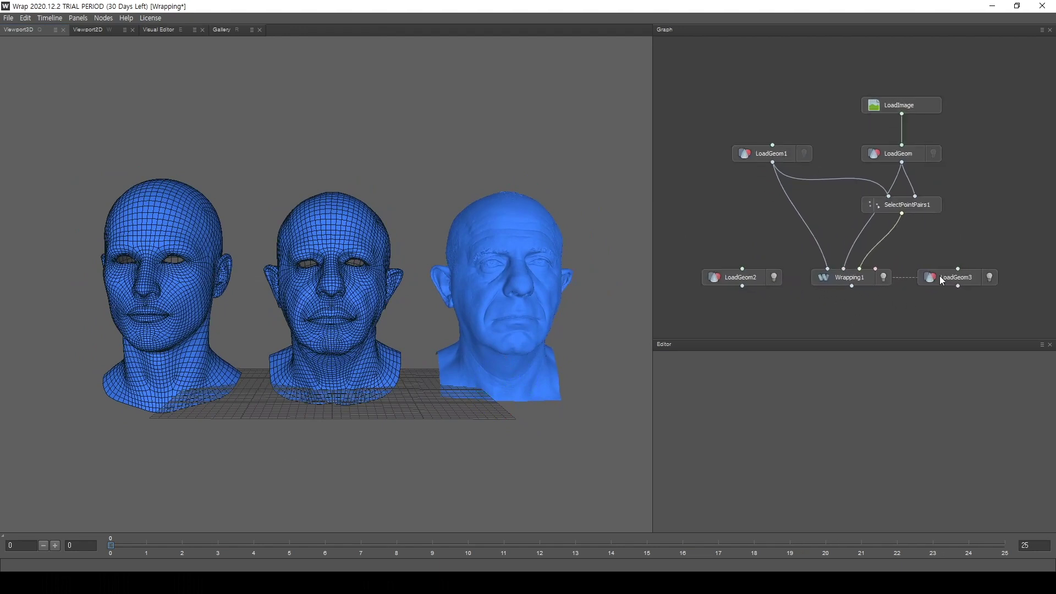
Step: Turn off the wireframe of the LoadGeom2 basemesh and compare it with the wrapped head and the scan
left_click(751, 281)
left_click(729, 399)
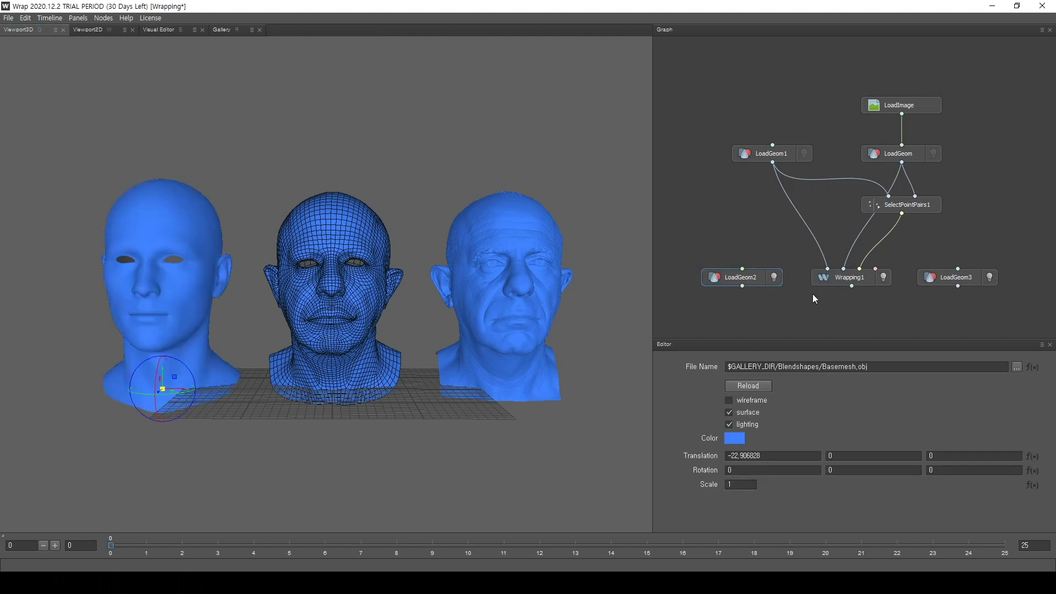
left_click(855, 281)
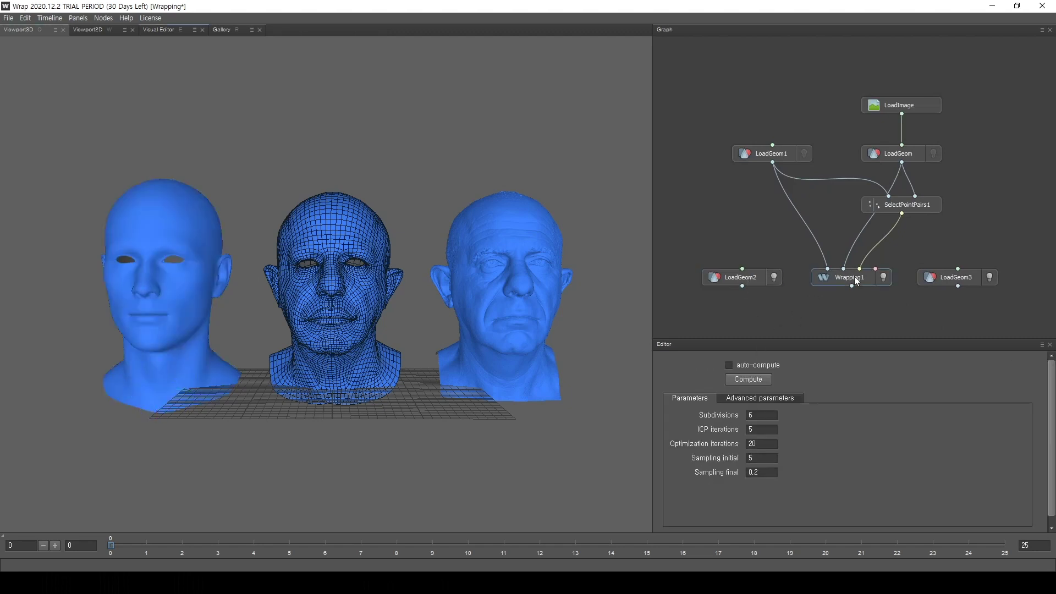
left_click(738, 277)
left_click(604, 394)
left_click_drag(604, 394, 356, 390)
middle_click_drag(357, 390, 350, 376)
left_click_drag(350, 375, 376, 384)
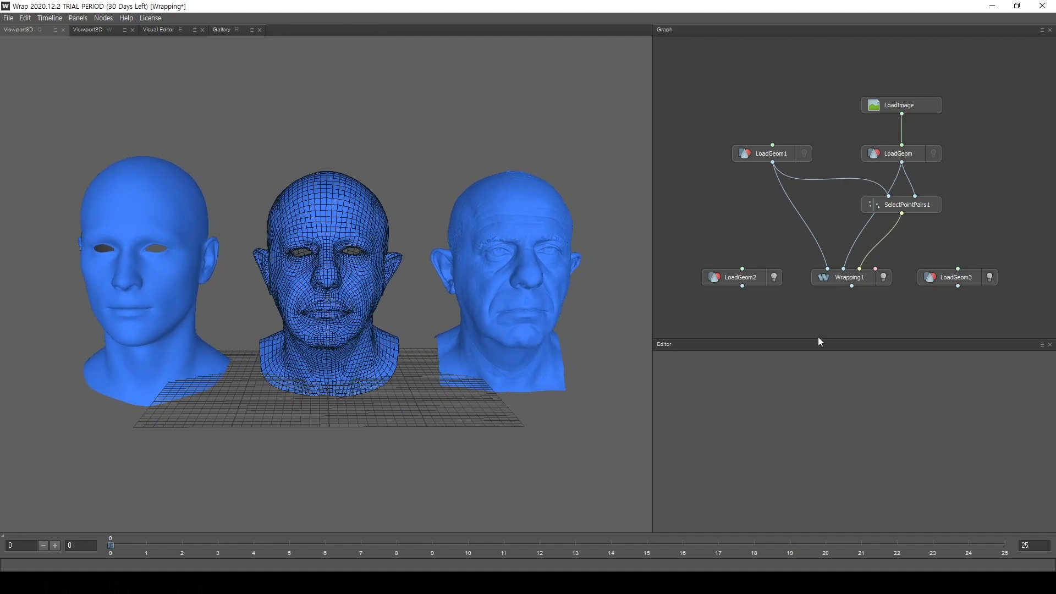
scroll(876, 280, "down", 1)
right_click(812, 287)
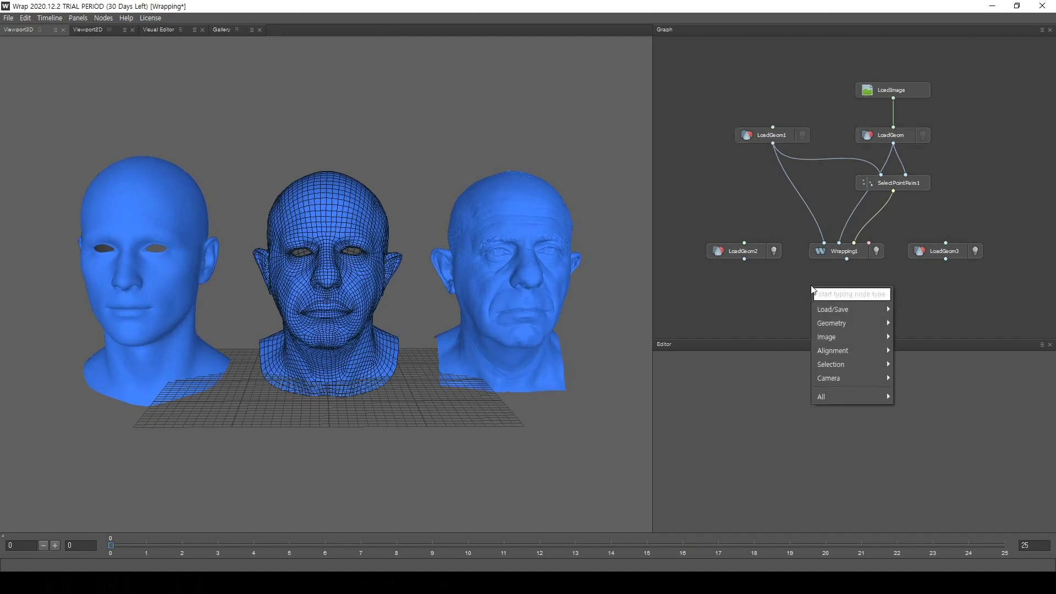
mouse_move(846, 313)
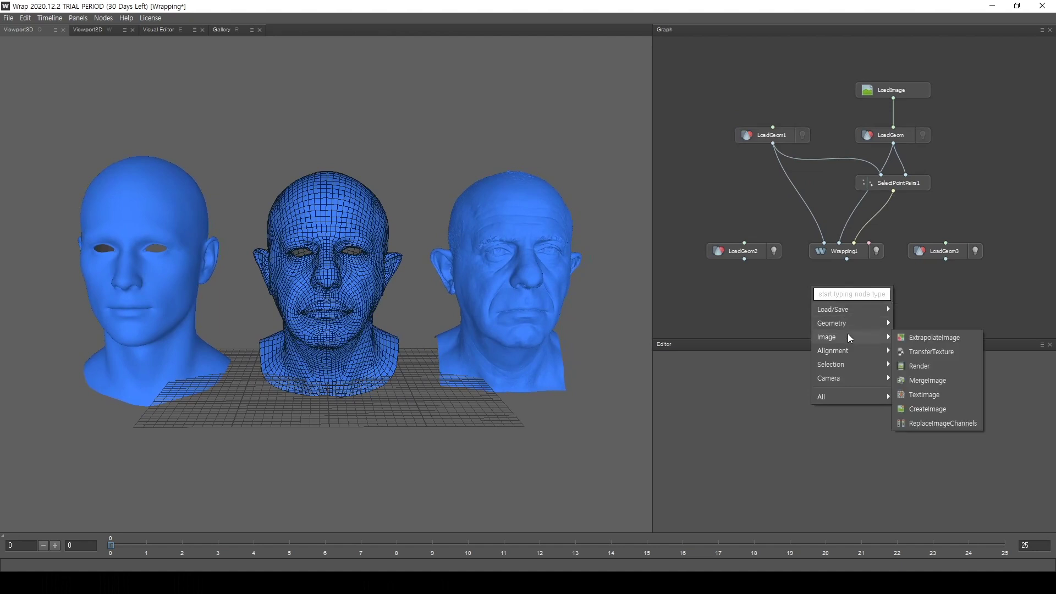
key("Escape")
key("e")
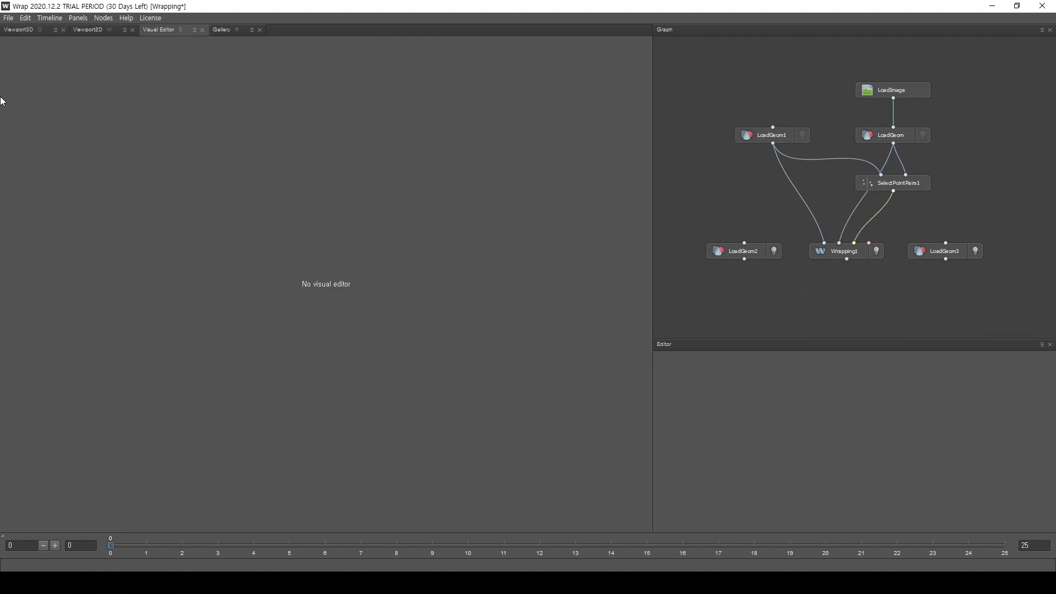
left_click(26, 30)
Step: Add a SaveGeom node below Wrapping1 and connect the Wrapping1 output to it
key("Tab")
type("ex")
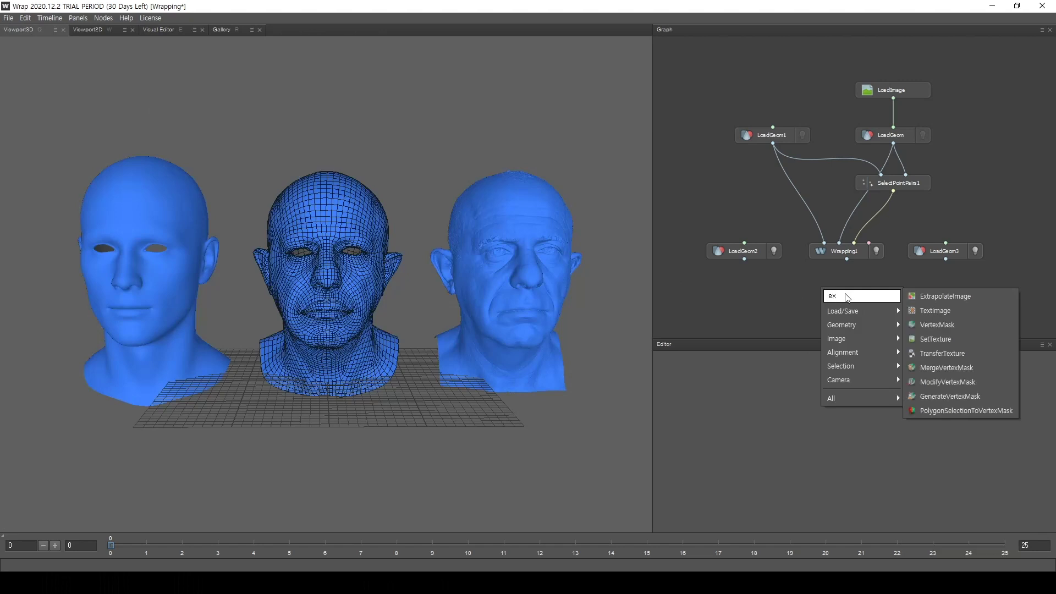
type("po")
key("BackSpace")
key("BackSpace")
key("BackSpace")
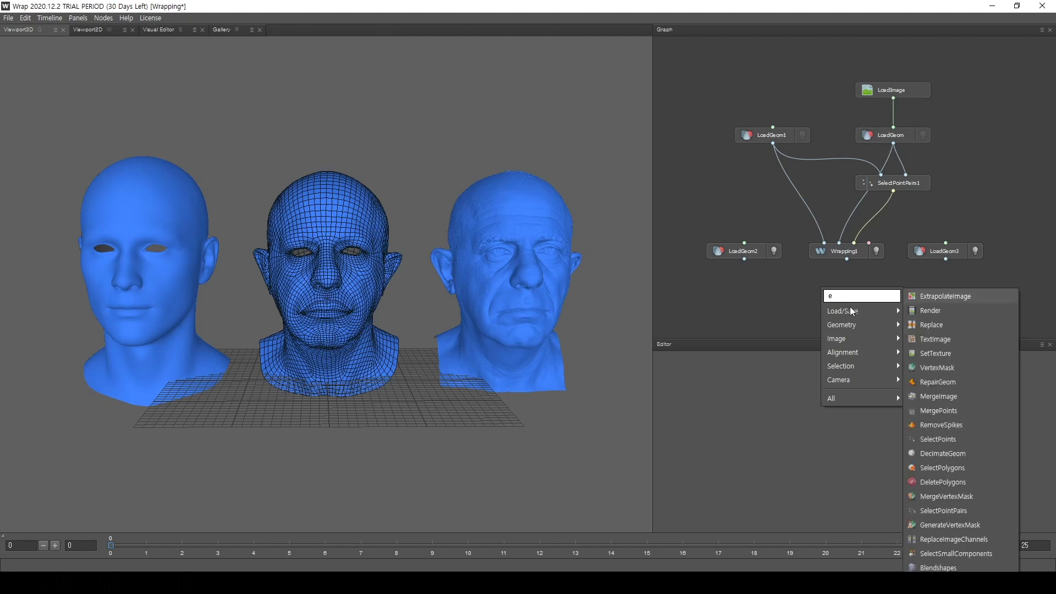
mouse_move(880, 311)
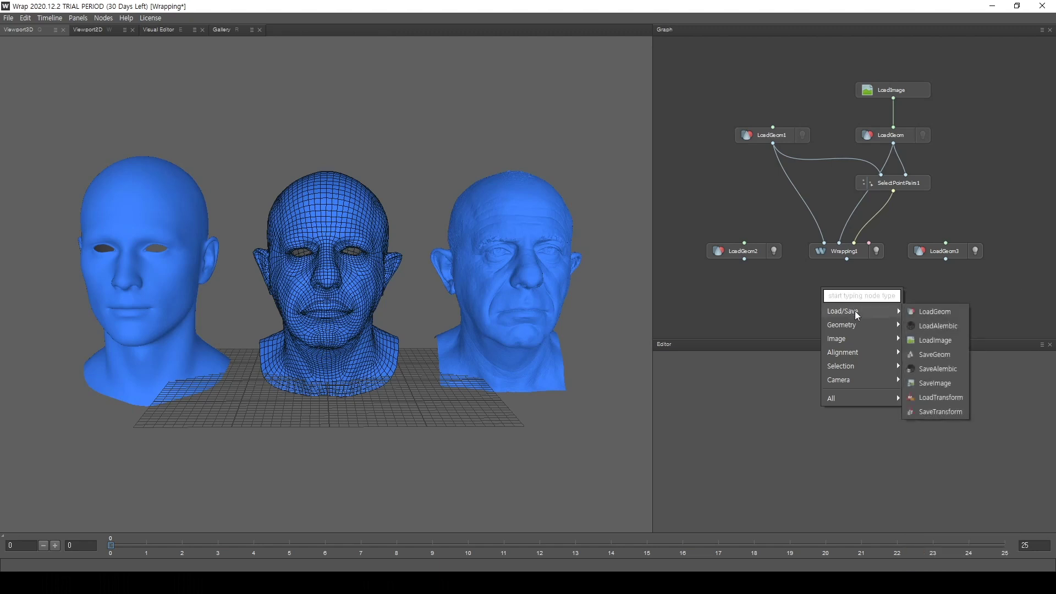
left_click(942, 356)
left_click_drag(830, 289, 849, 299)
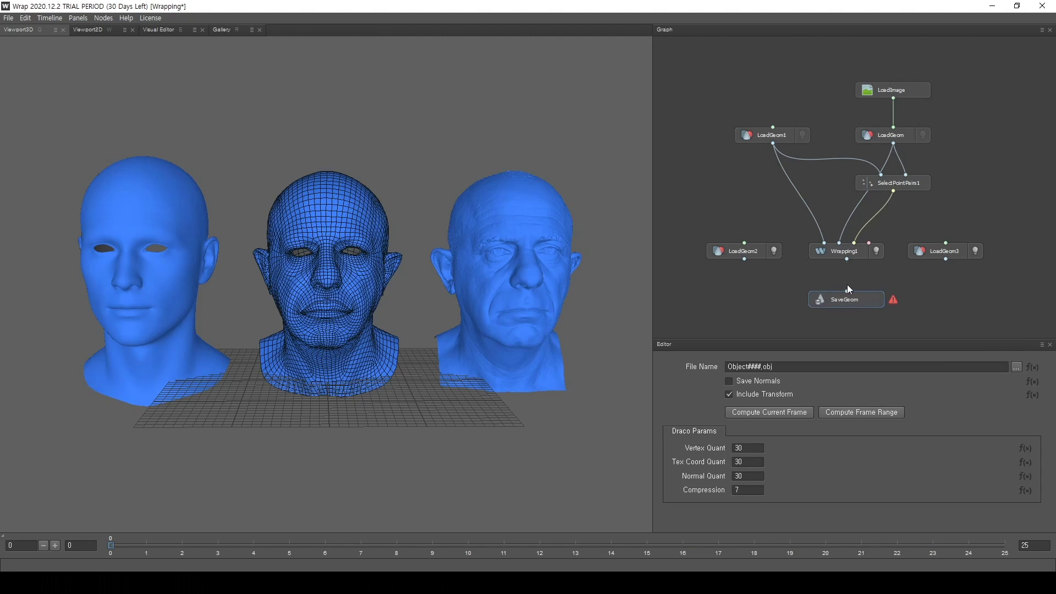
left_click_drag(845, 262, 851, 296)
Step: Enable Save Normals on the SaveGeom node and set its output file to E:/VFX/wrap/wrap_test_face.obj
left_click(768, 413)
left_click_drag(778, 366, 725, 364)
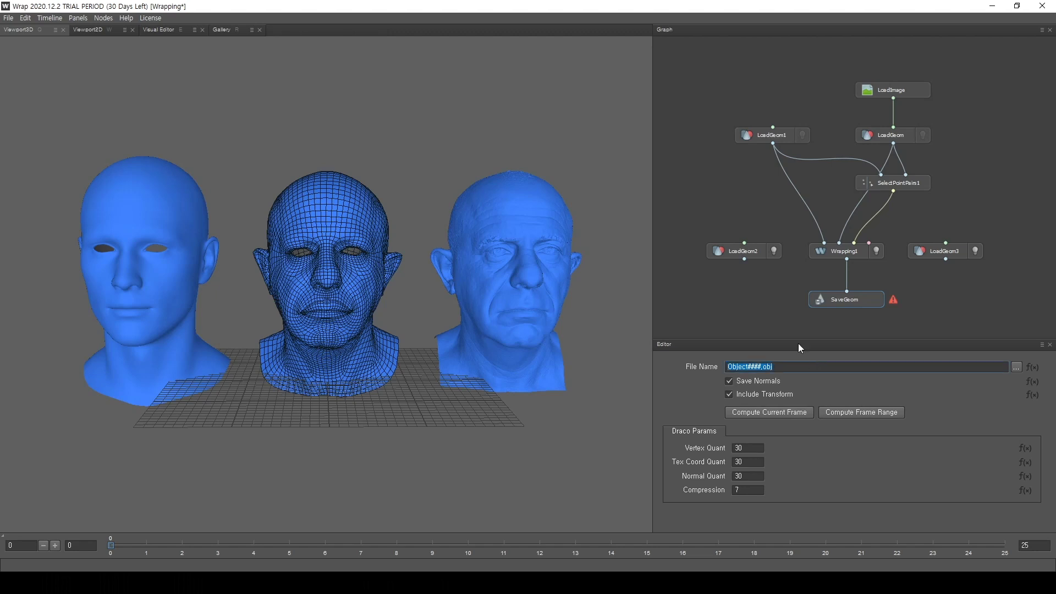
left_click(742, 251)
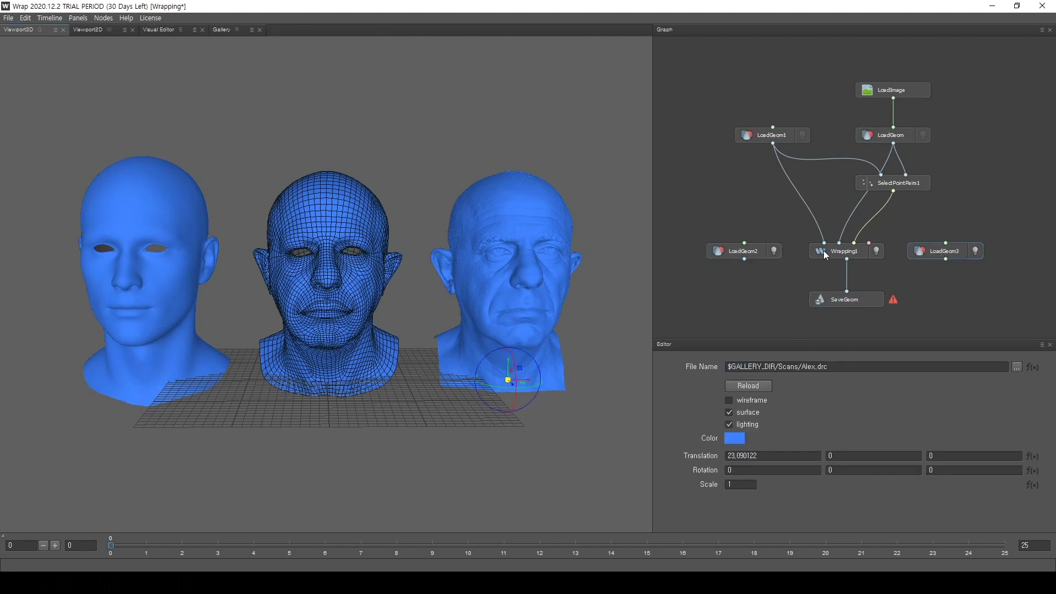
left_click(856, 300)
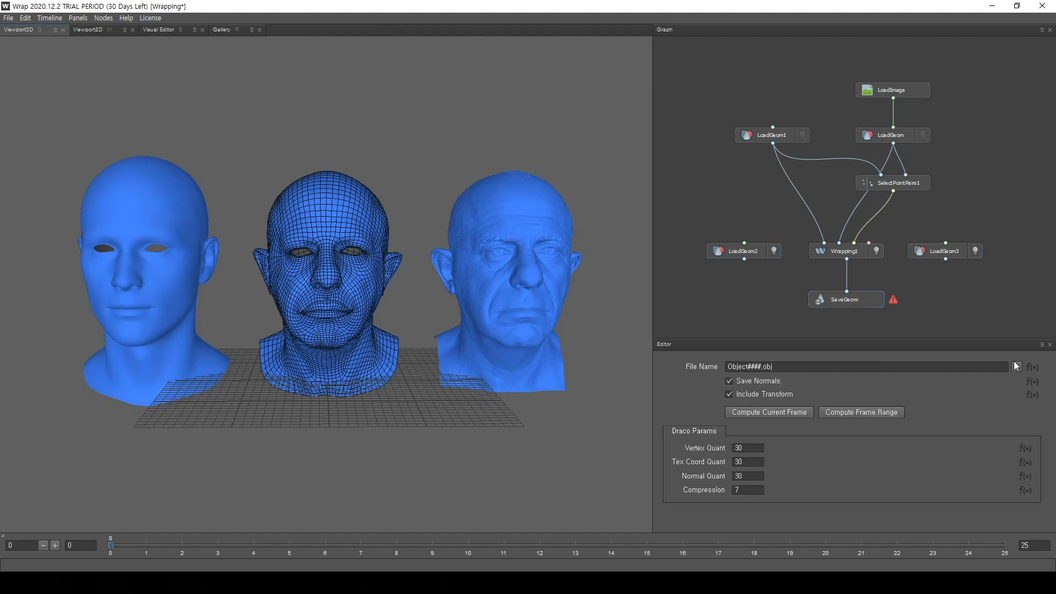
left_click(1016, 367)
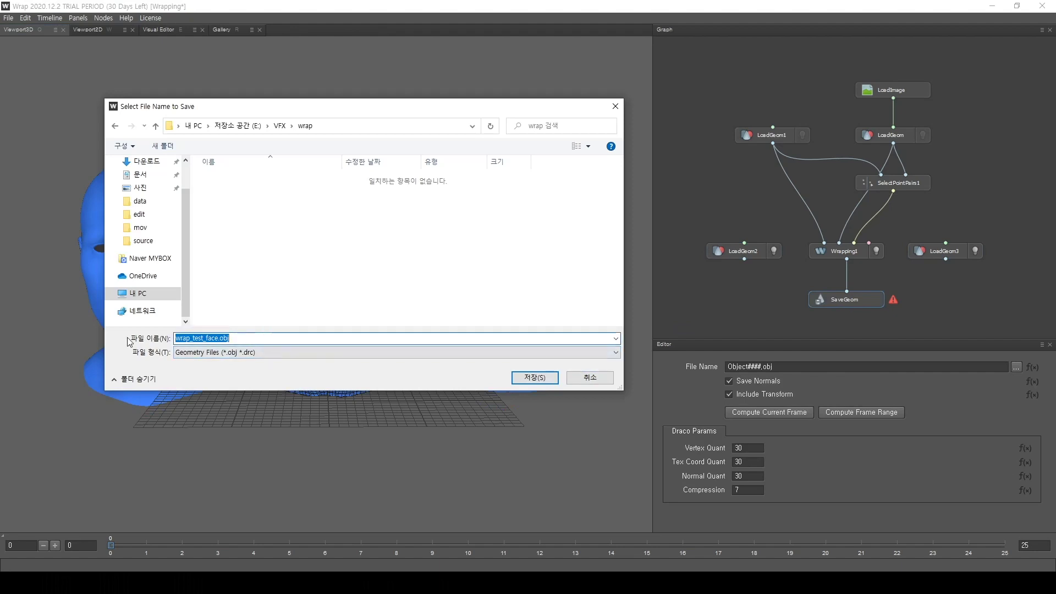
left_click(264, 338)
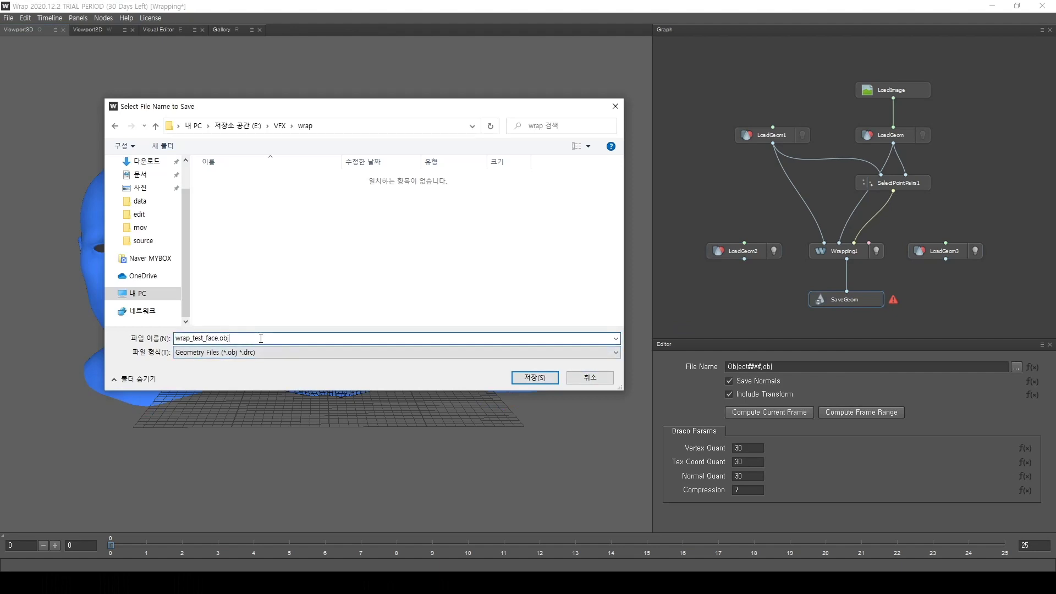
left_click(546, 378)
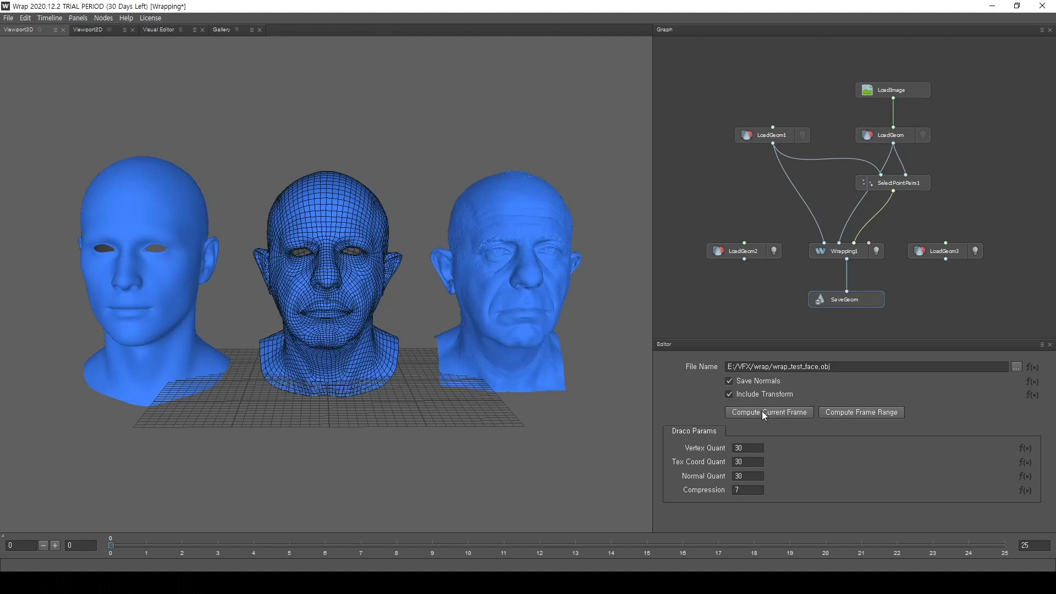
Step: Add a LoadGeom node to the left of LoadGeom2 in the graph and load E:/VFX/wrap/wrap_test_face.obj into it
left_click(760, 309)
middle_click_drag(747, 299, 844, 304)
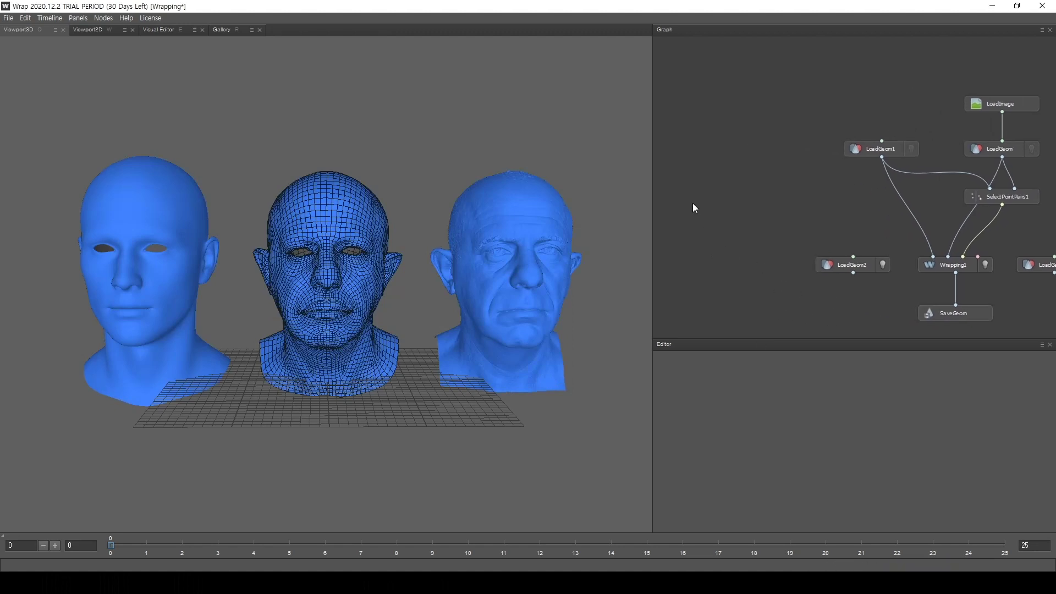
key("Tab")
type("l")
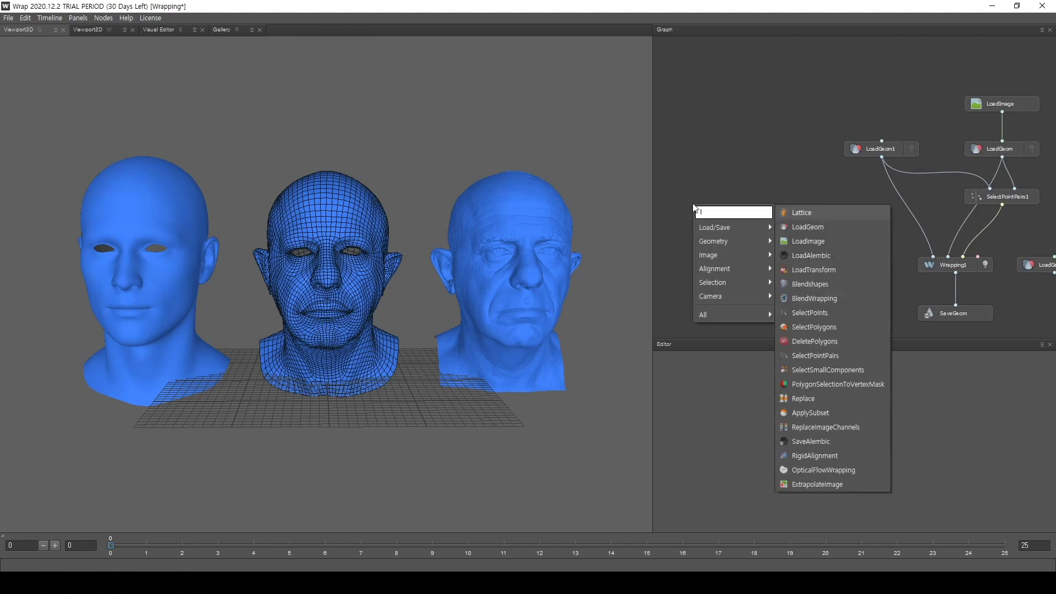
key("BackSpace")
mouse_move(719, 227)
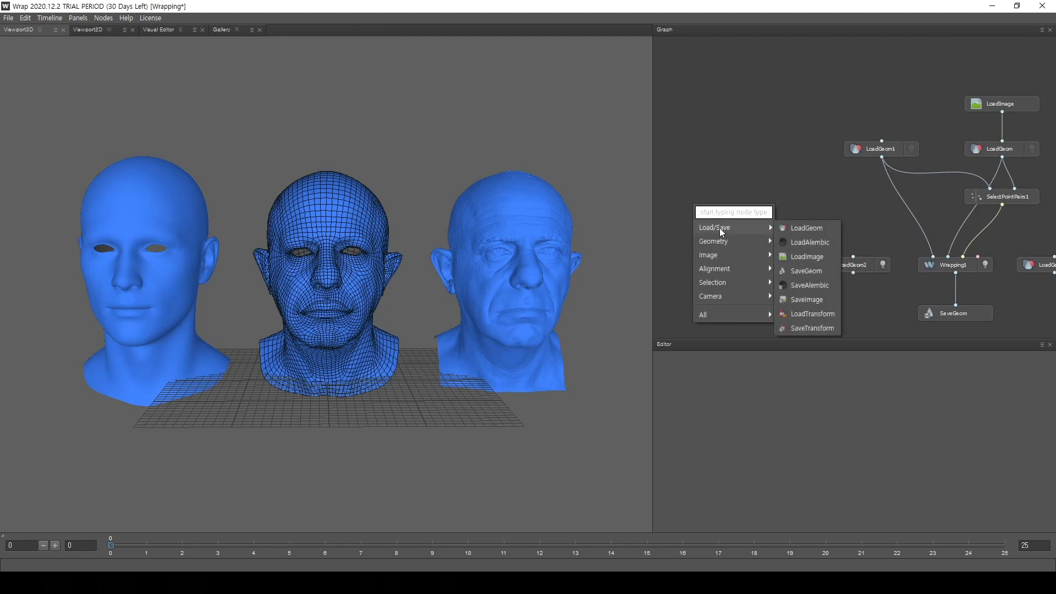
left_click(804, 232)
left_click_drag(694, 209, 745, 267)
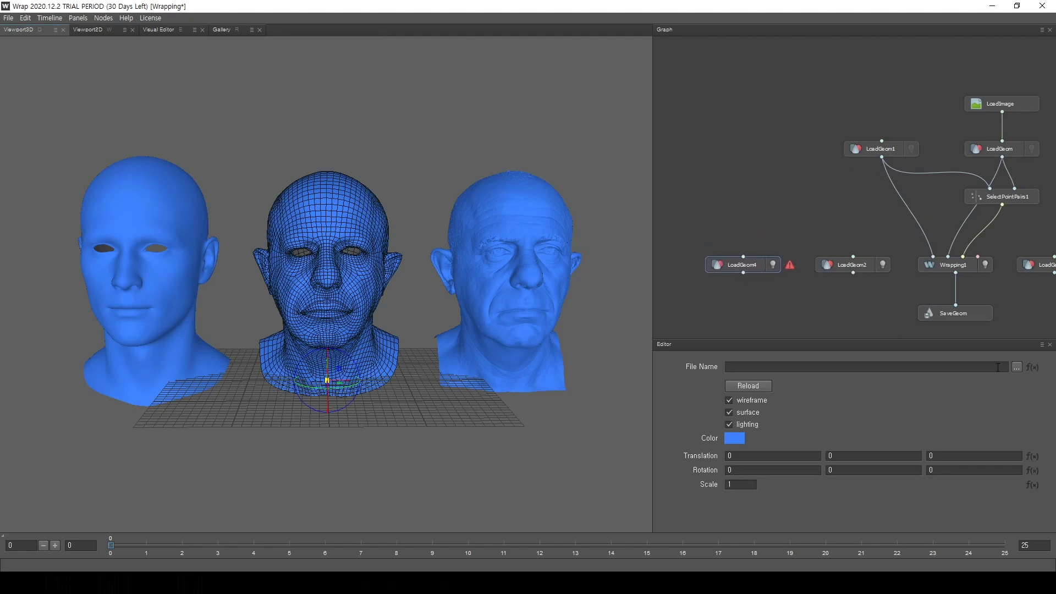
left_click(1016, 367)
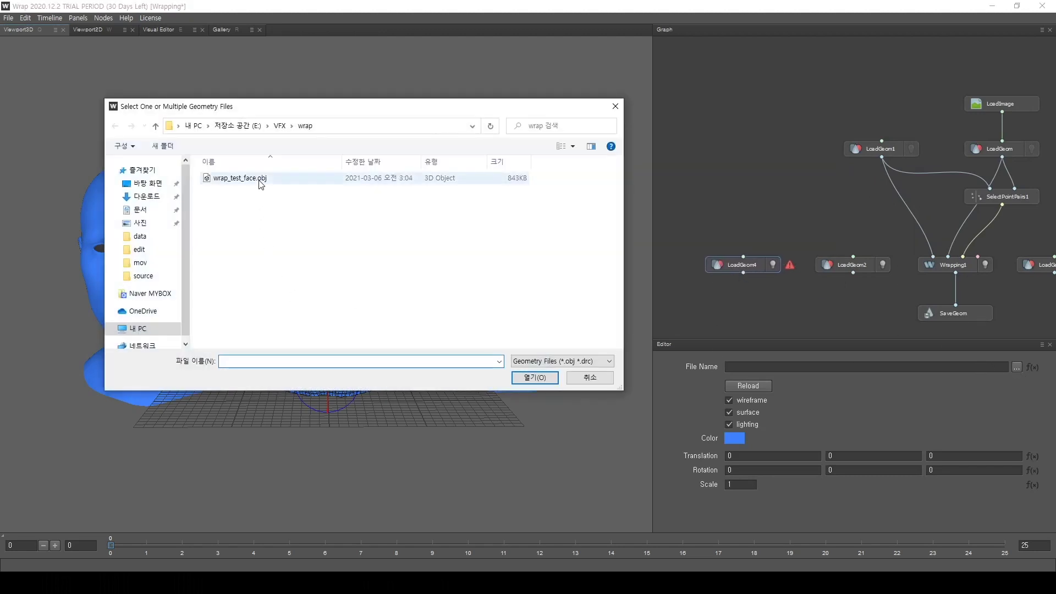
double_click(255, 177)
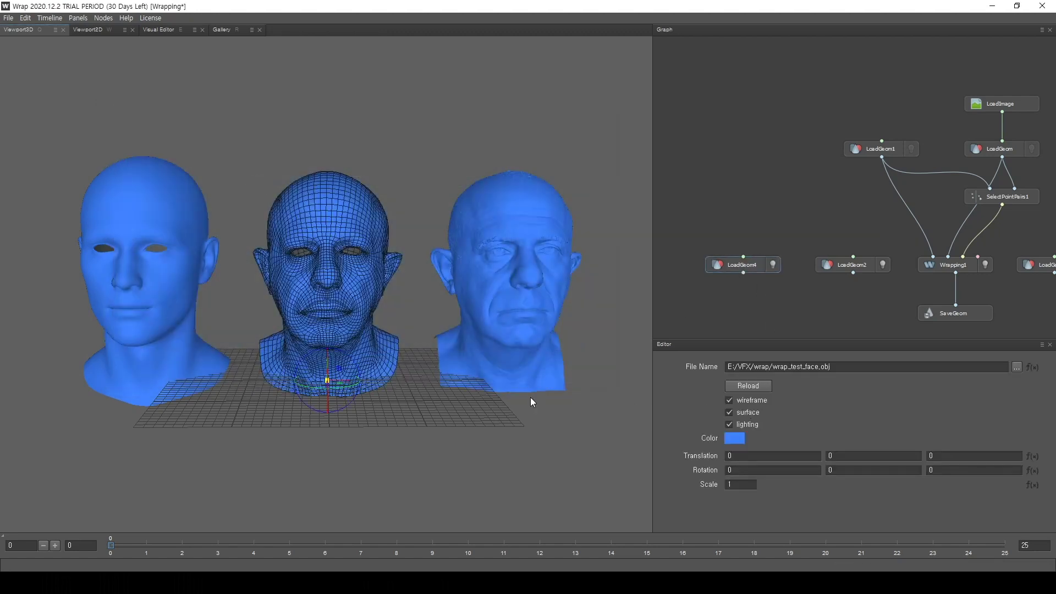
Step: Move the imported wrap_test_face head straight up above the wrapped head and compare it with the other three heads
left_click_drag(352, 376, 381, 374)
key("w")
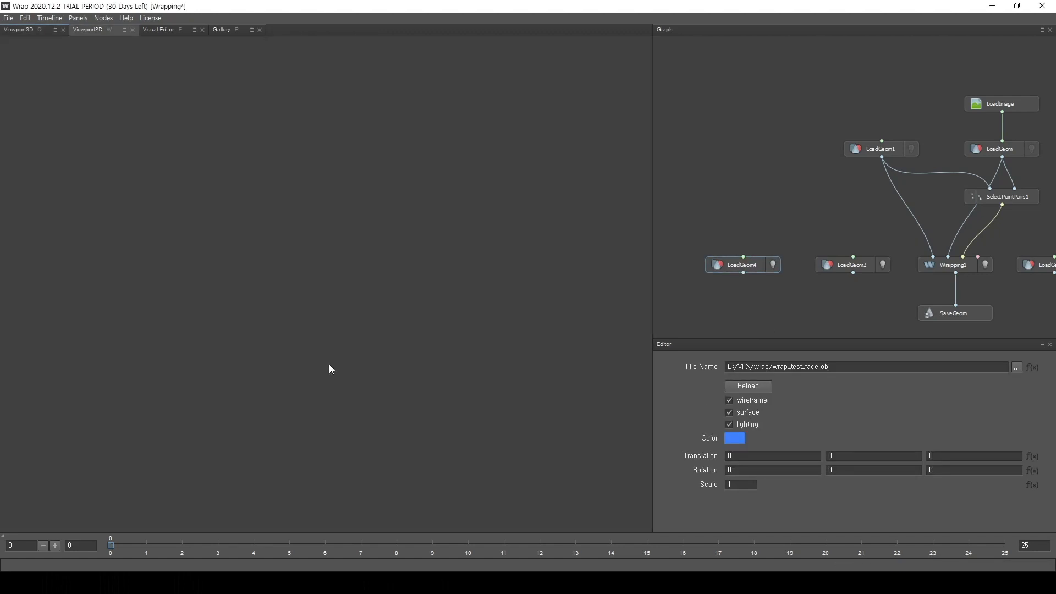
left_click(23, 30)
left_click_drag(328, 362, 311, 110)
middle_click_drag(386, 194, 410, 262)
left_click_drag(410, 262, 396, 244)
middle_click_drag(396, 244, 405, 280)
scroll(393, 274, "down", 2)
left_click_drag(394, 273, 419, 269)
left_click(791, 222)
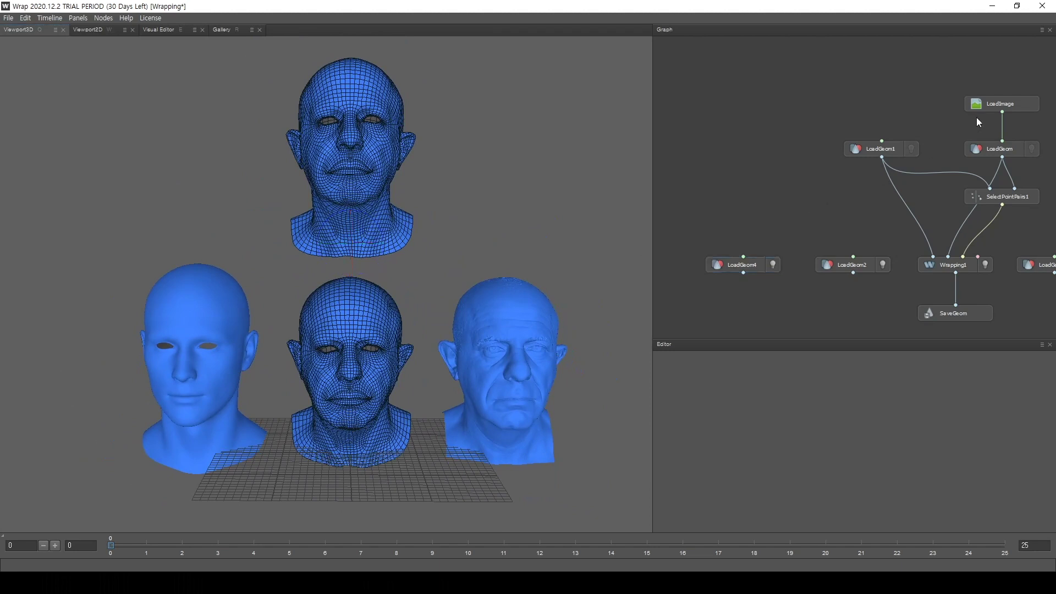